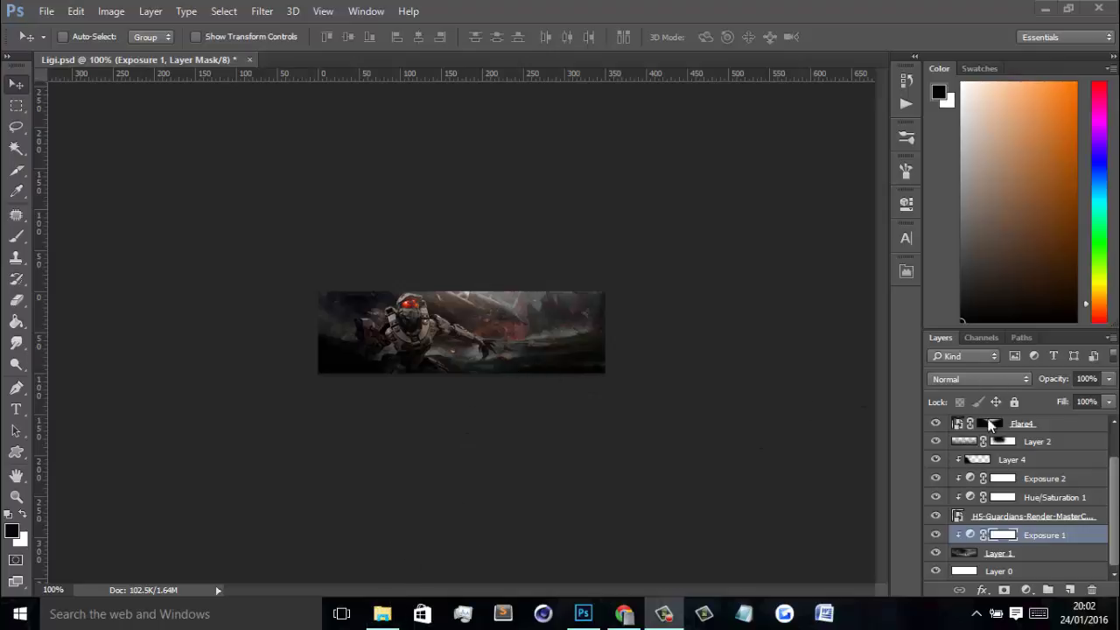
- Browse the renders in the C4D'S folder in File Explorer, and return to Photoshop to check the banner's layer stack
scroll(1053, 547, "up", 2)
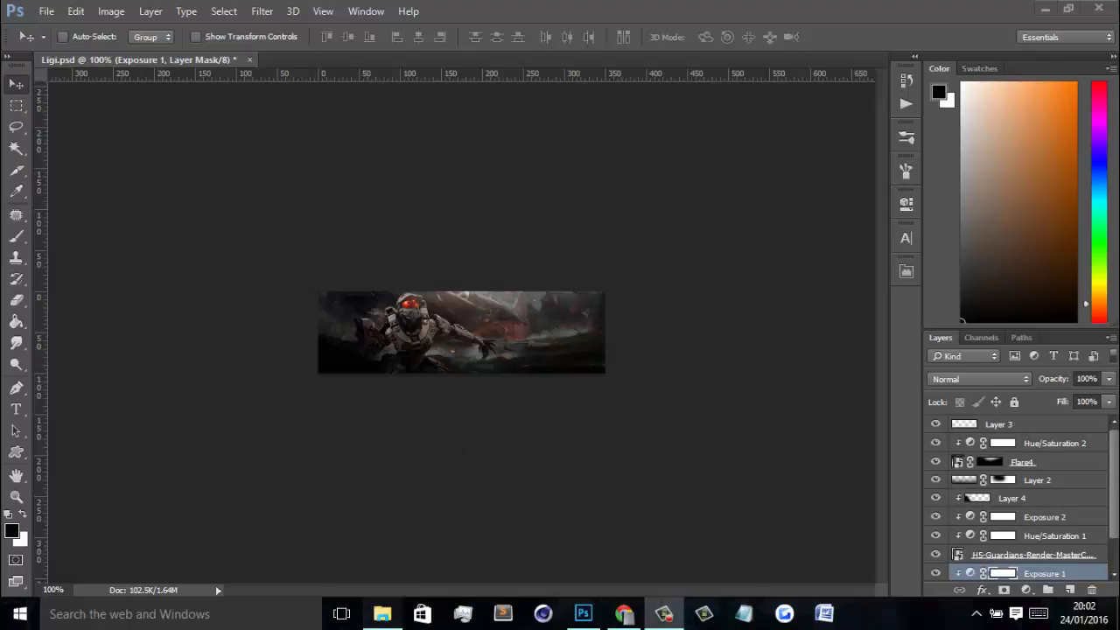
left_click(382, 613)
scroll(569, 216, "down", 10)
scroll(571, 251, "down", 15)
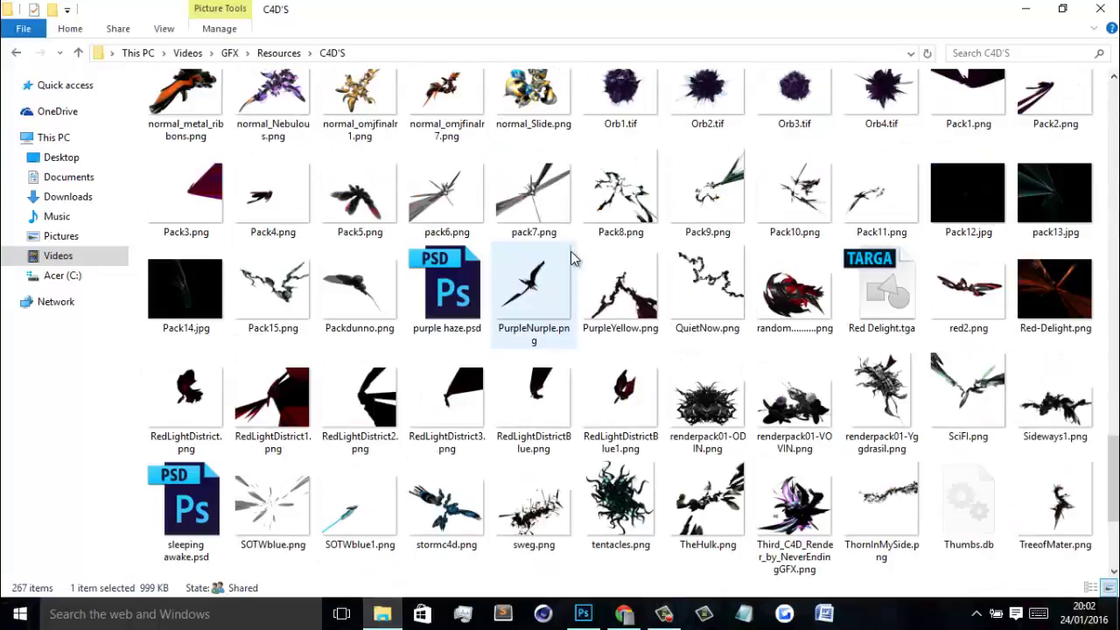
scroll(574, 254, "up", 20)
scroll(598, 272, "up", 3)
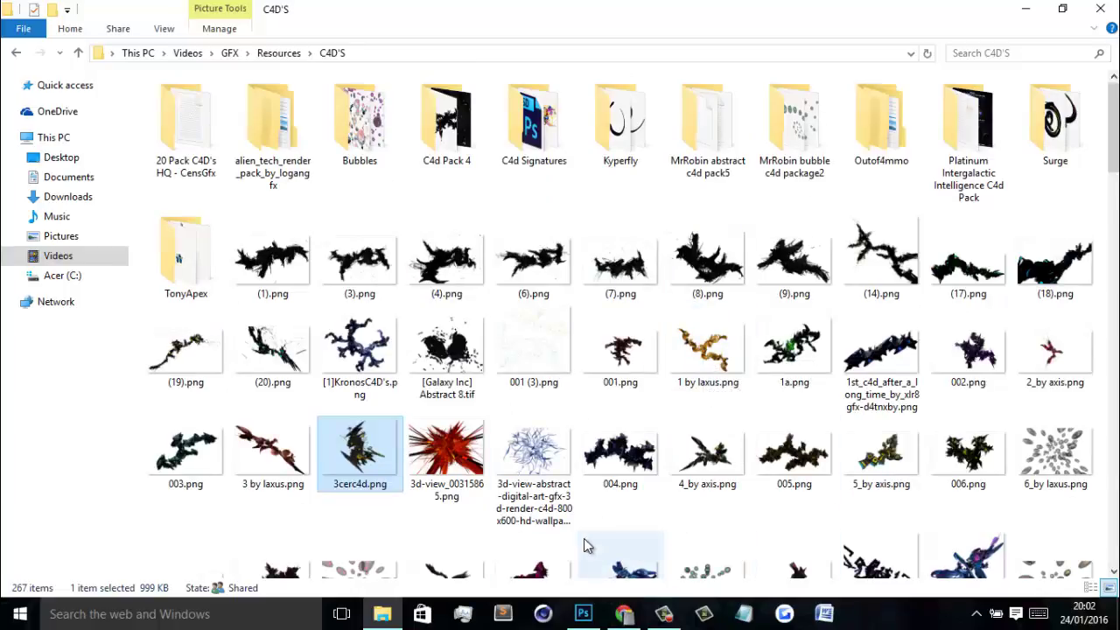
left_click(586, 613)
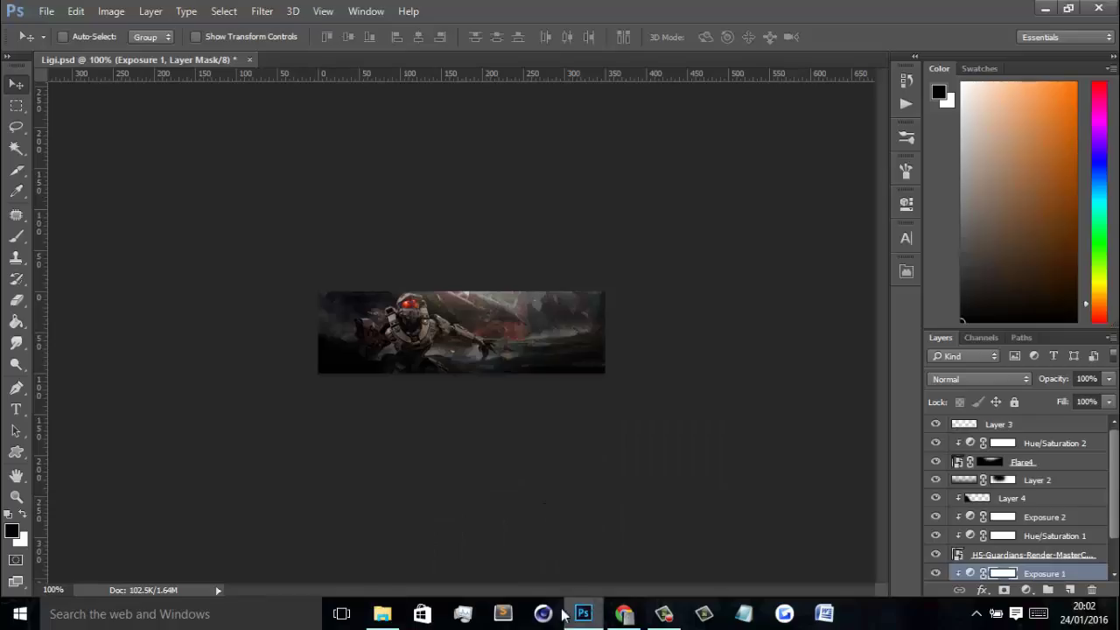
scroll(1038, 526, "down", 2)
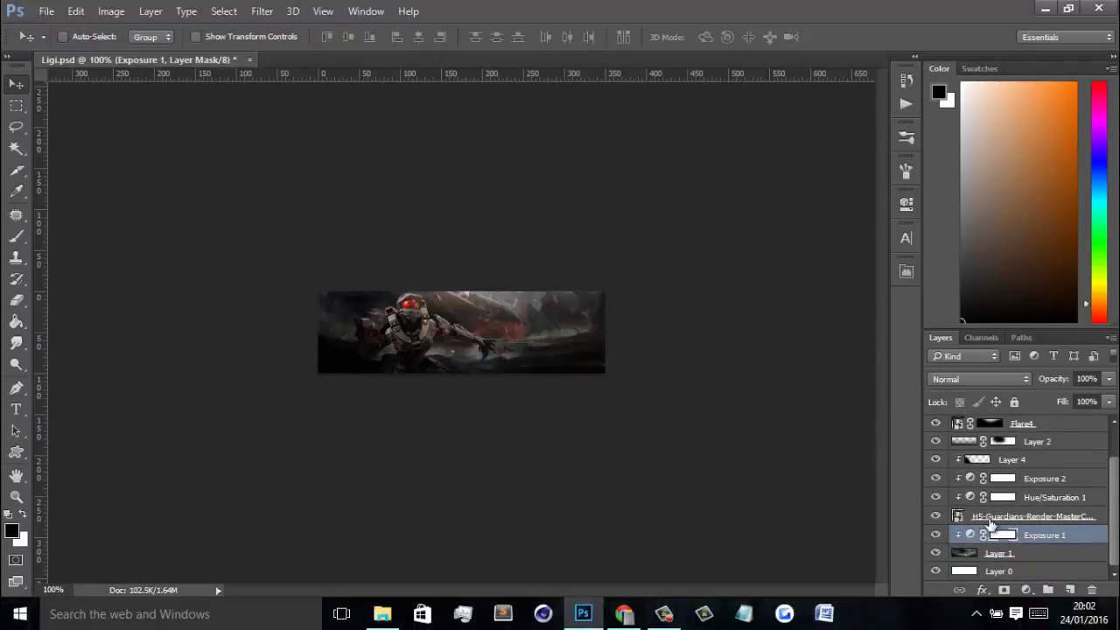
- Preview 3cerc4d.png from the C4D'S folder in Windows Photo Viewer, compare it with the banner, and close the preview
left_click(390, 615)
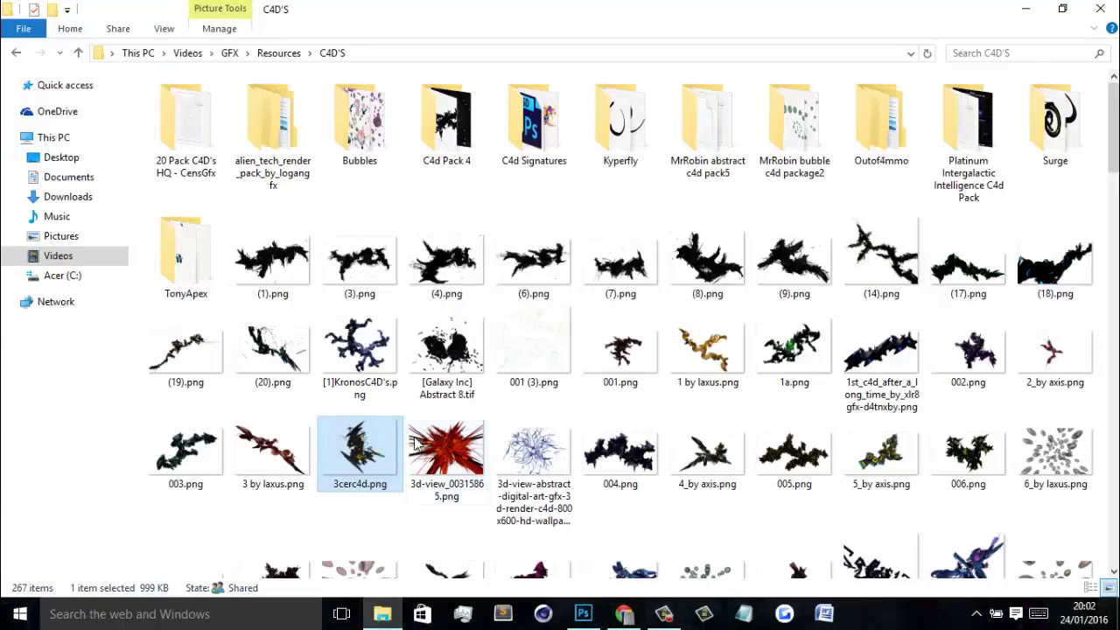
double_click(385, 477)
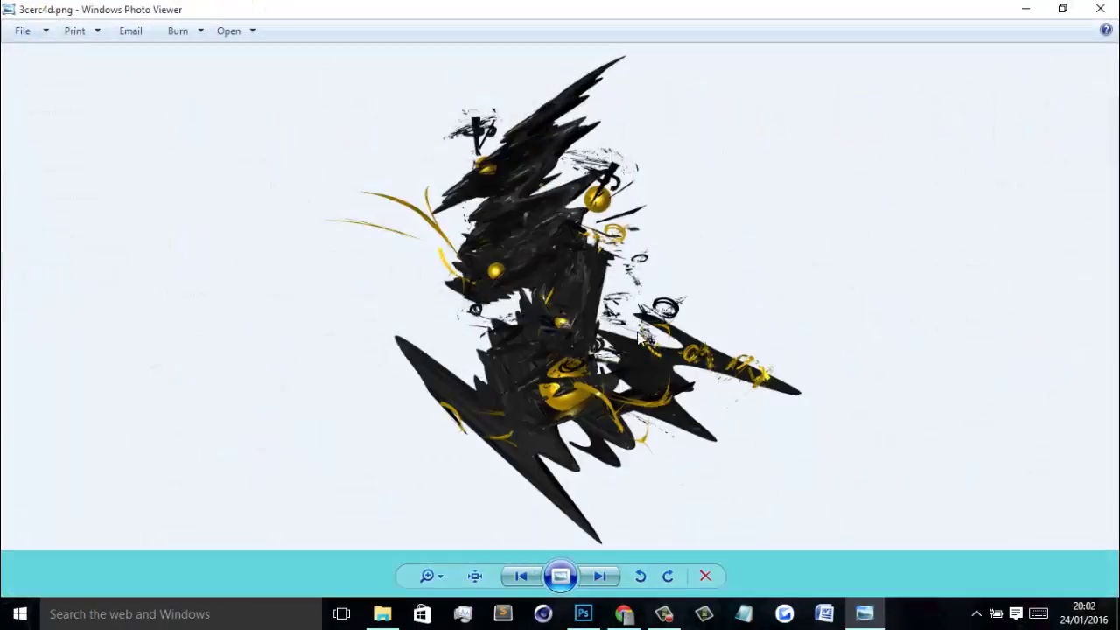
left_click(584, 613)
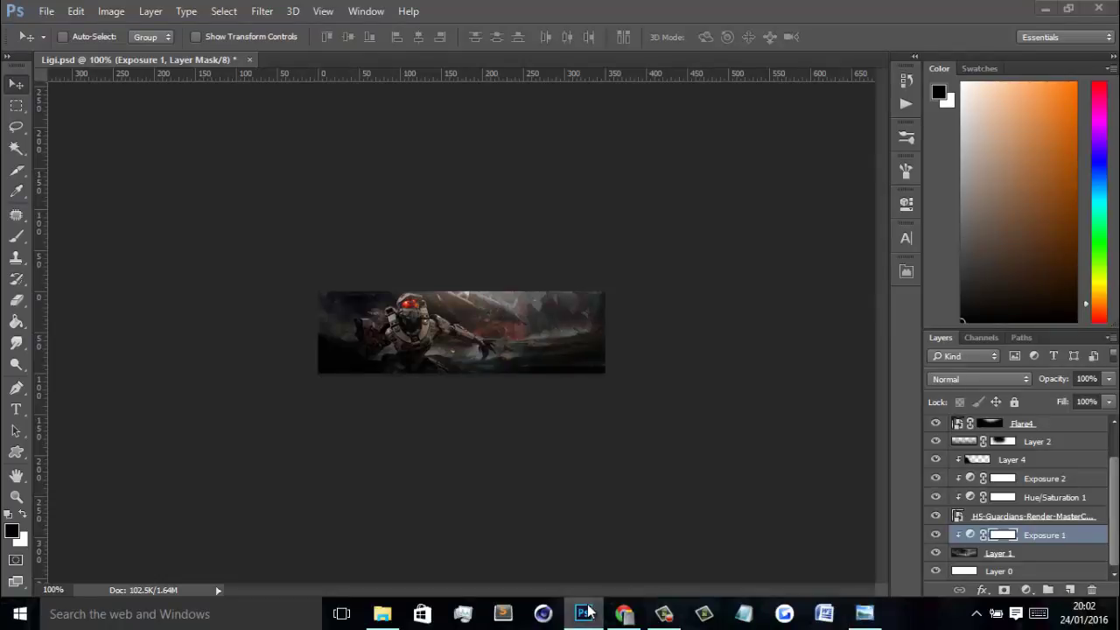
left_click(586, 612)
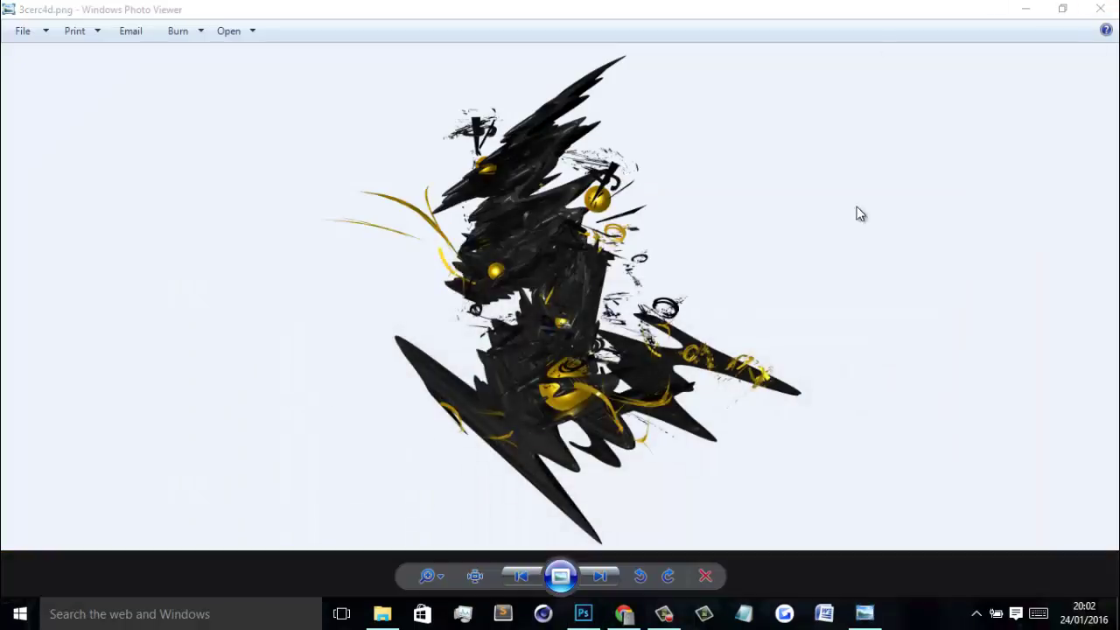
left_click(1100, 9)
- Place 3cerc4d.png above the Exposure 1 layer, enlarged, rotated and positioned behind the soldier's outstretched arm
left_click_drag(381, 429, 493, 323)
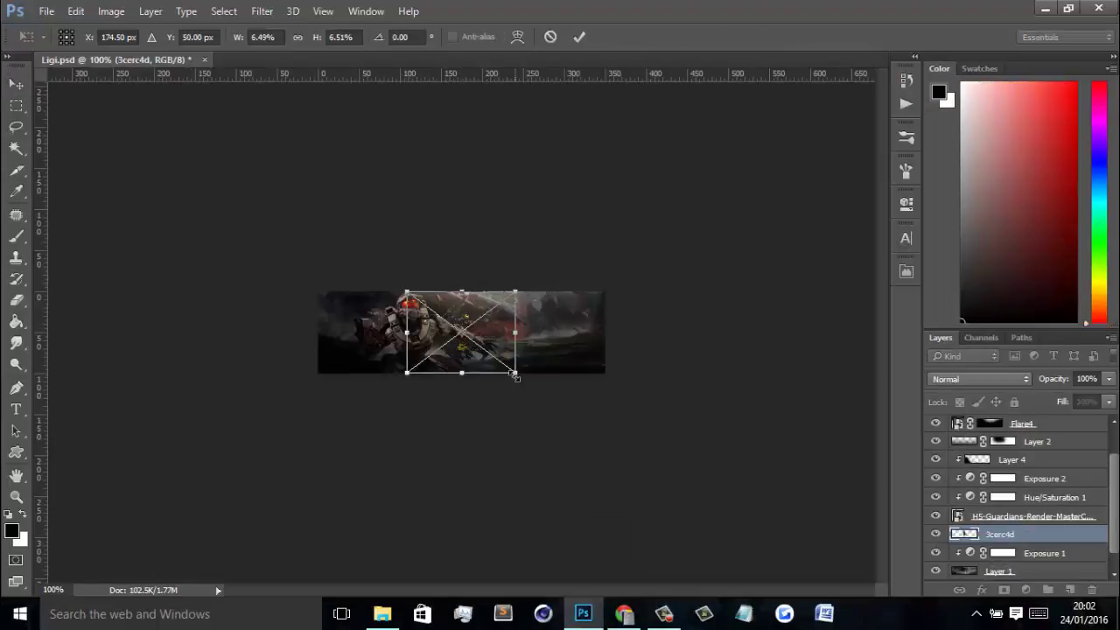
left_click_drag(515, 376, 587, 436)
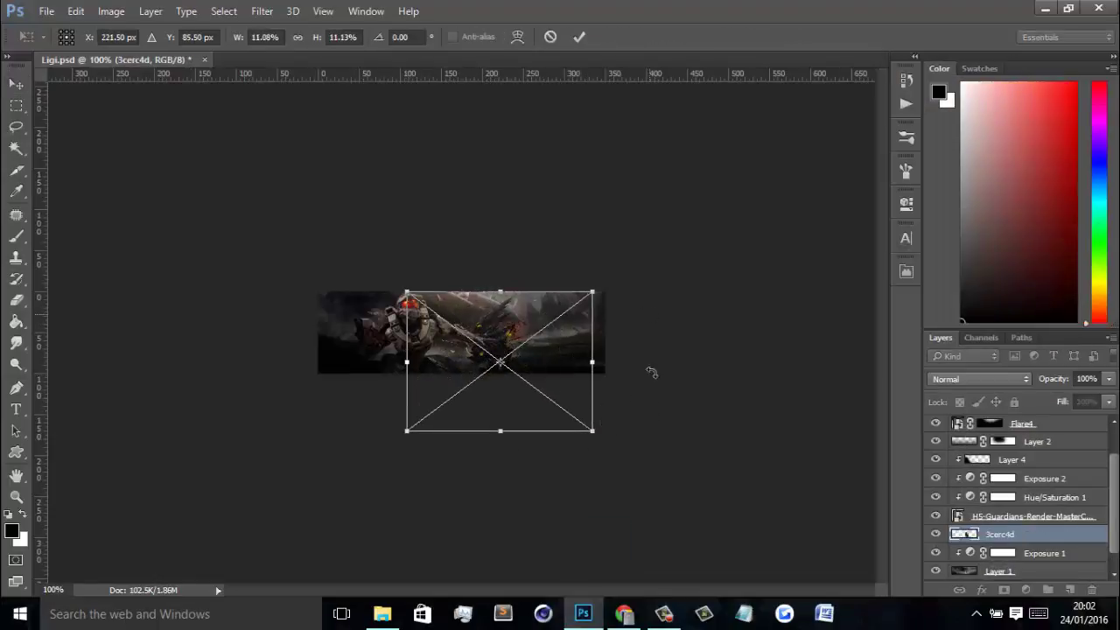
left_click_drag(647, 375, 568, 489)
left_click_drag(559, 380, 502, 338)
left_click_drag(526, 336, 567, 354)
key("Return")
left_click_drag(495, 310, 546, 349)
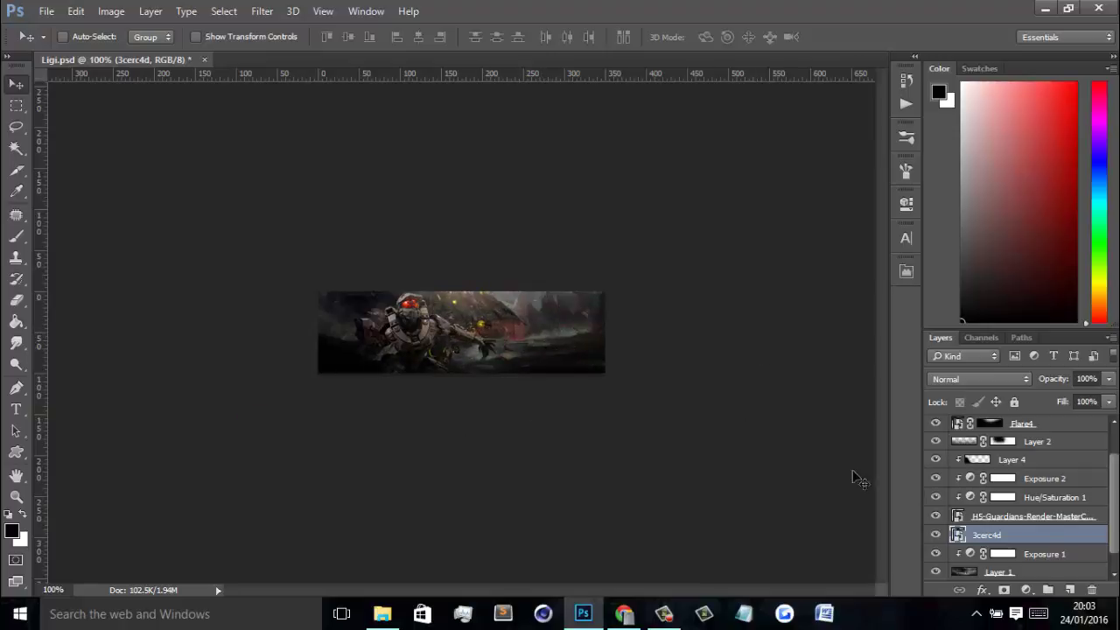
- Add a layer mask to the 3cerc4d layer and paint out its unwanted lower parts with an 80 px black brush
left_click(1004, 590)
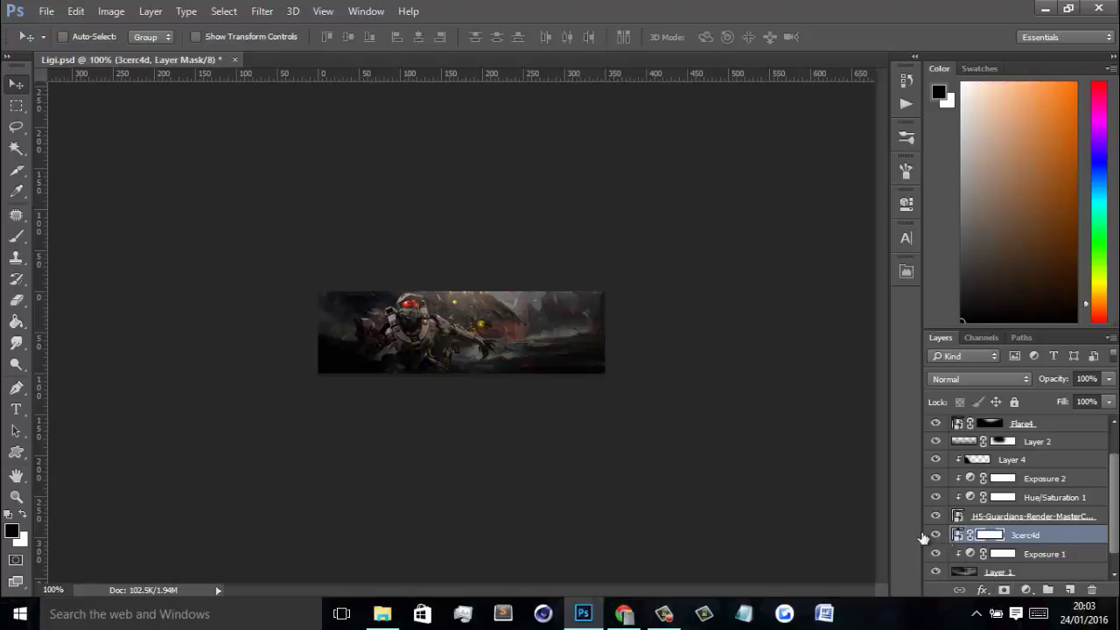
key("b")
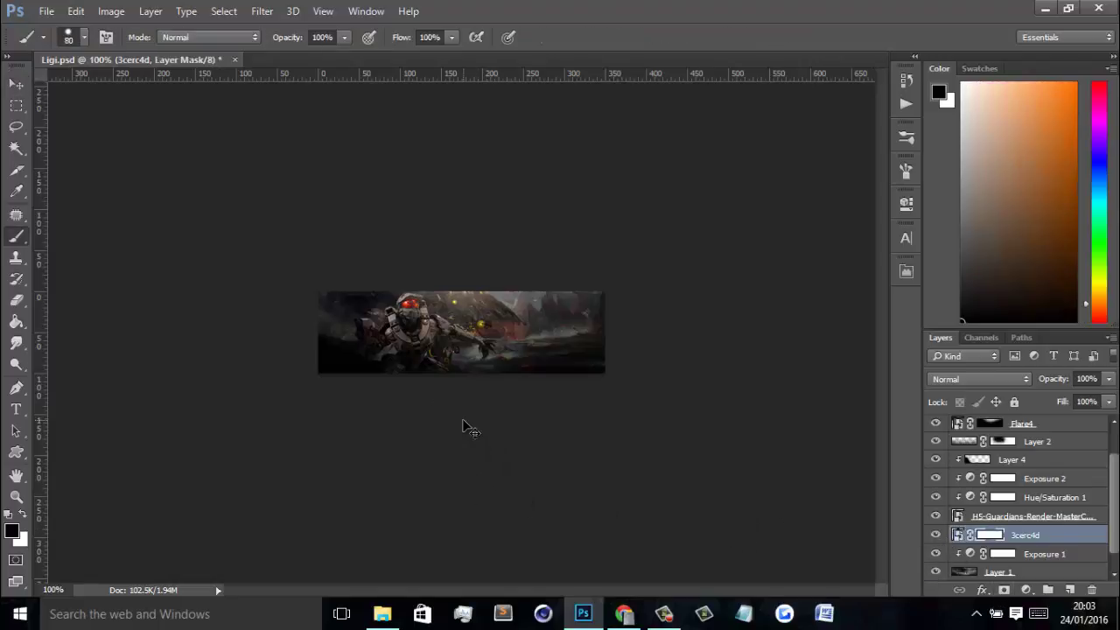
key("ctrl+plus")
mouse_move(443, 417)
left_mouse_down()
mouse_move(379, 423)
mouse_move(408, 387)
left_mouse_up()
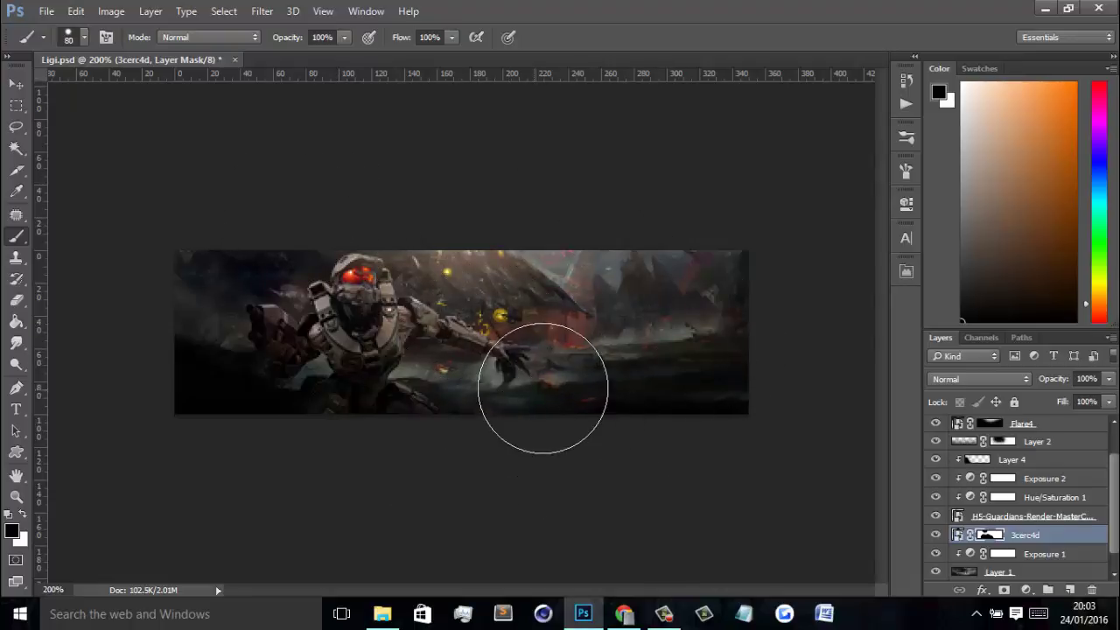
- Place 3cerc4d.png again above the first one, scaled to about 14%, rotated about -92° and positioned behind the soldier
mouse_move(391, 618)
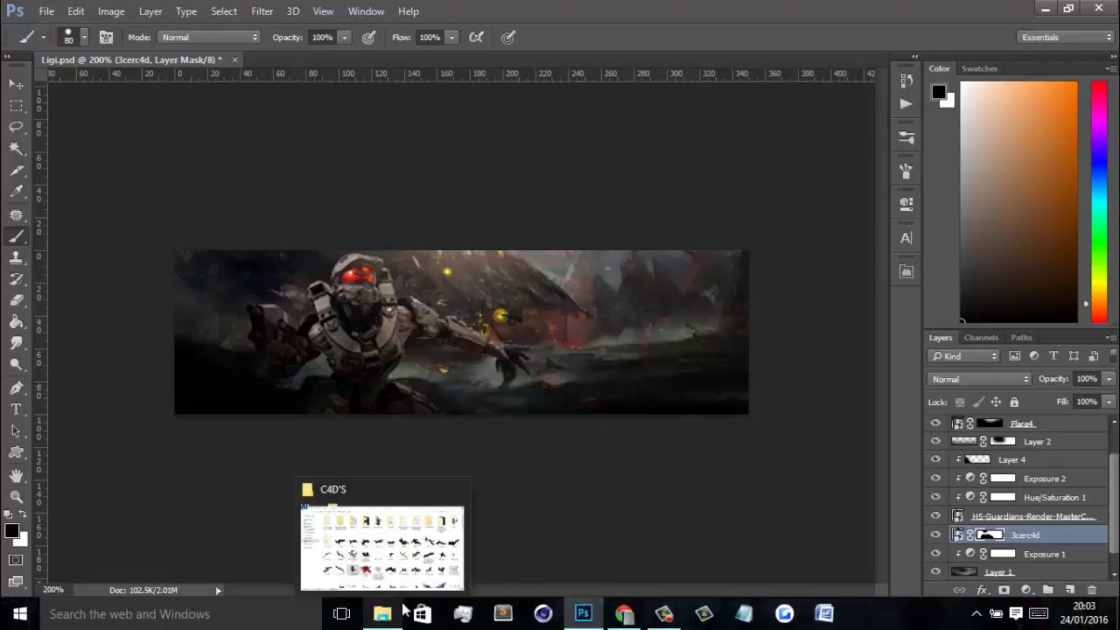
key("ctrl+minus")
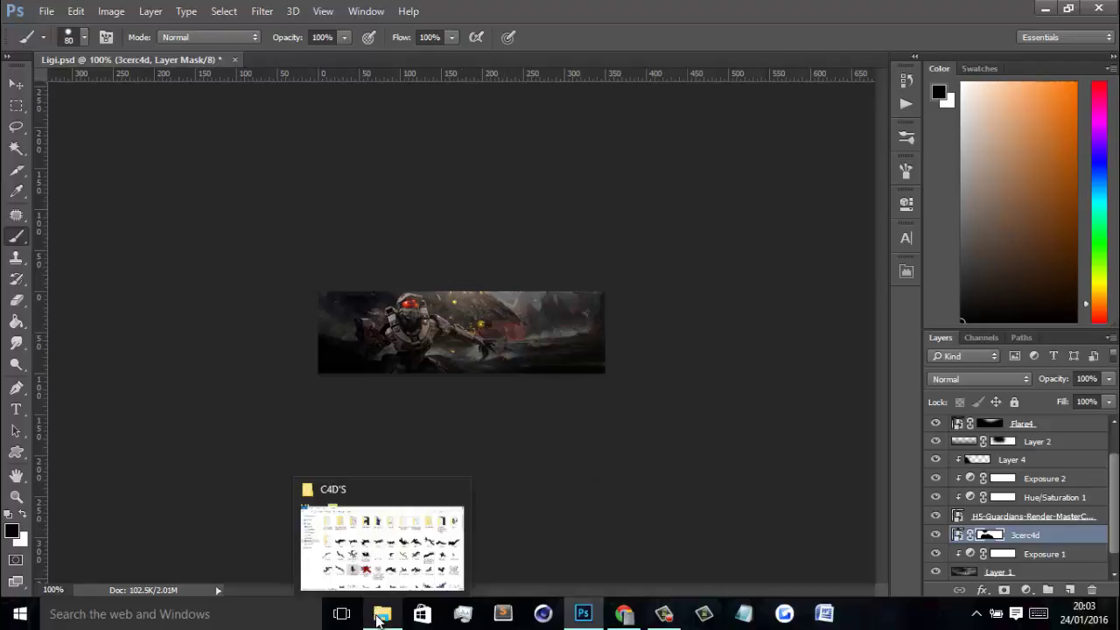
left_click(381, 618)
left_click_drag(341, 467, 602, 418)
left_click_drag(670, 268, 507, 188)
left_click_drag(499, 300, 439, 281)
left_click_drag(582, 328, 582, 251)
left_click_drag(504, 187, 490, 198)
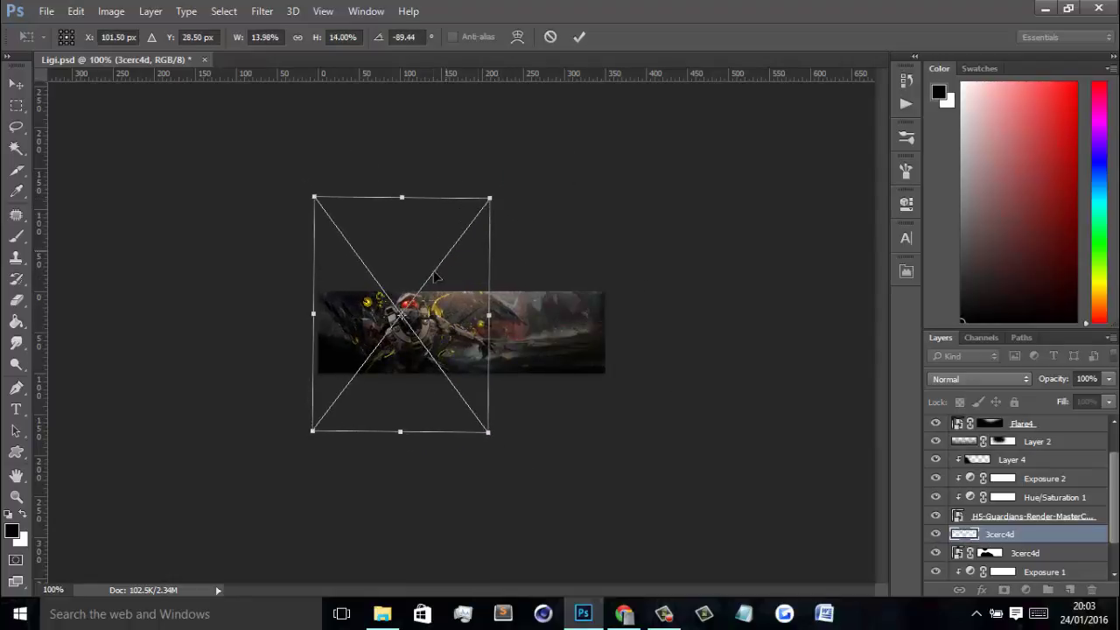
left_click_drag(427, 280, 429, 286)
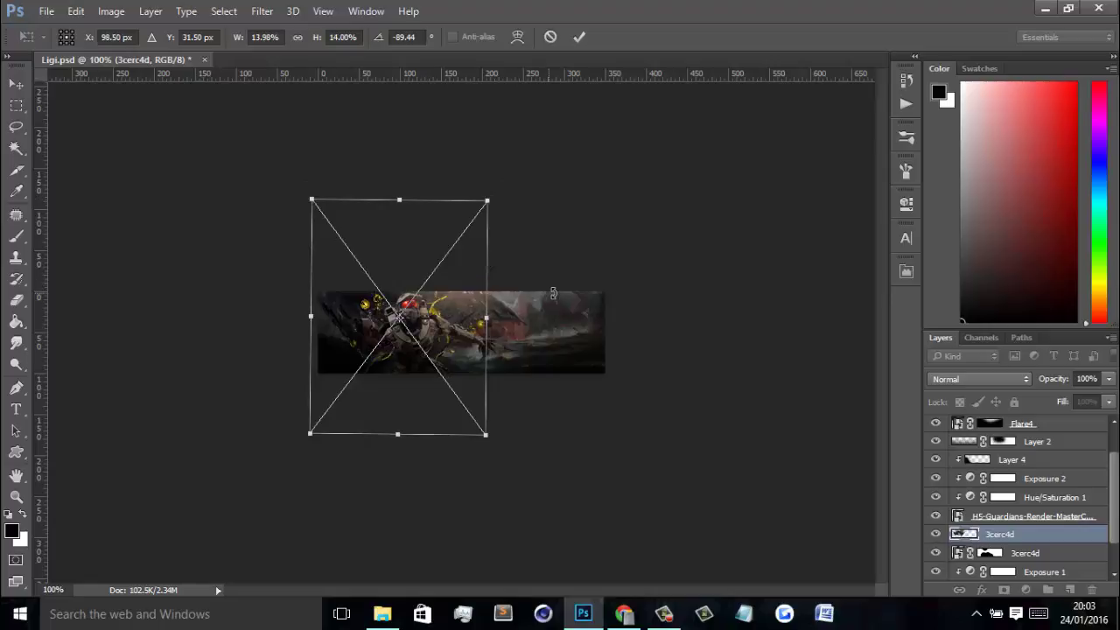
left_click_drag(542, 292, 533, 289)
left_click_drag(444, 329, 444, 324)
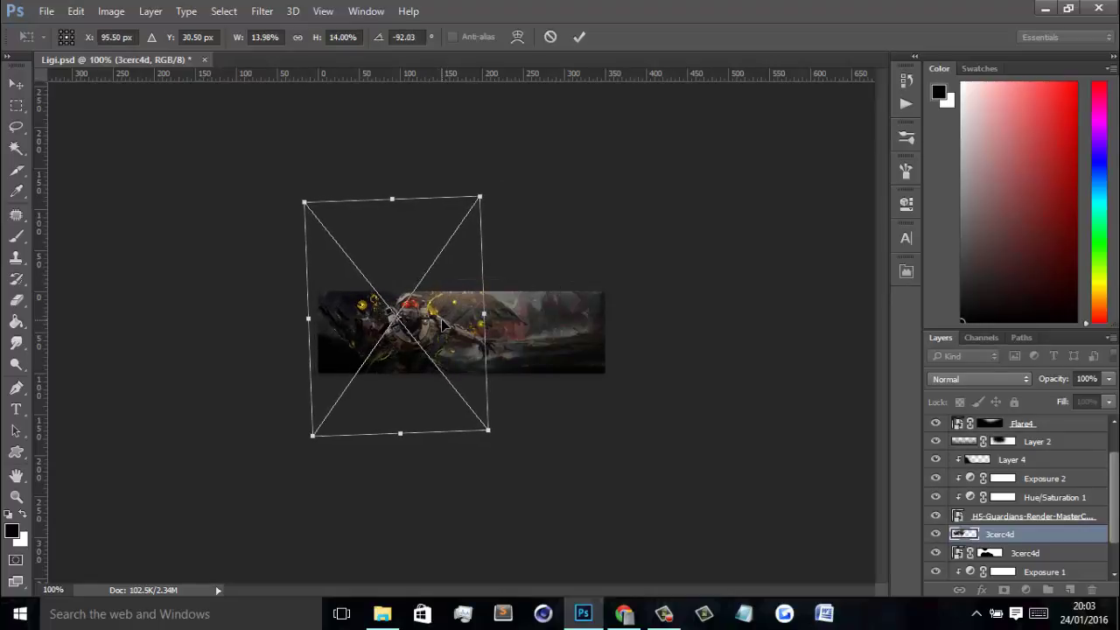
- Add a layer mask to the uppermost 3cerc4d layer and brush black over the parts beside the soldier's head and arm
key("b")
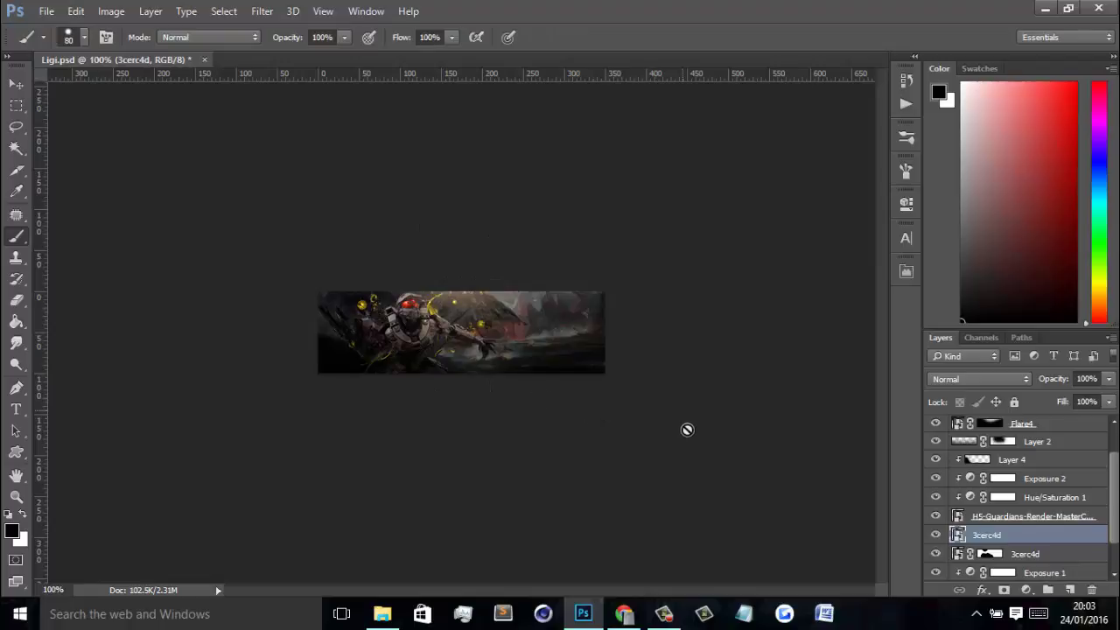
left_click(1003, 590)
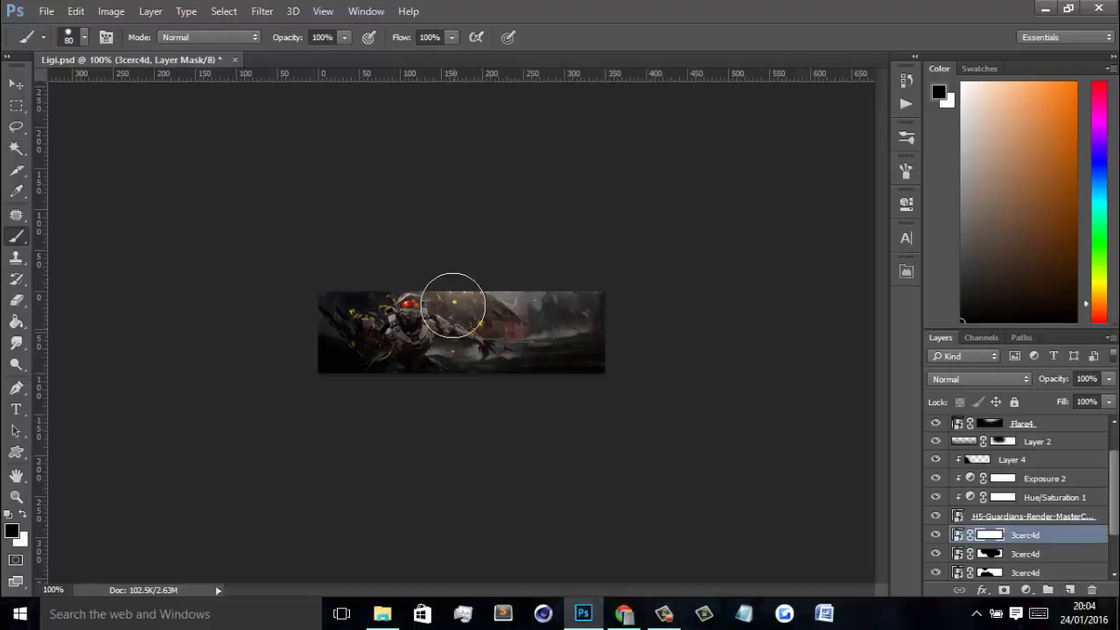
left_click_drag(452, 305, 435, 291)
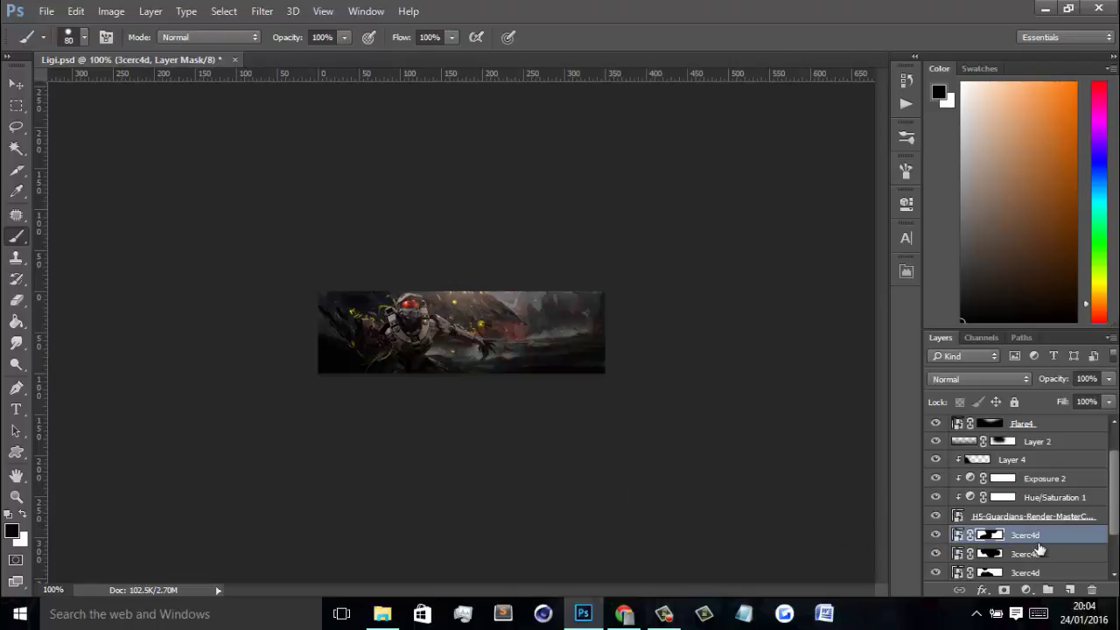
- Duplicate the uppermost 3cerc4d layer and flip the copy horizontally
key("ctrl+j")
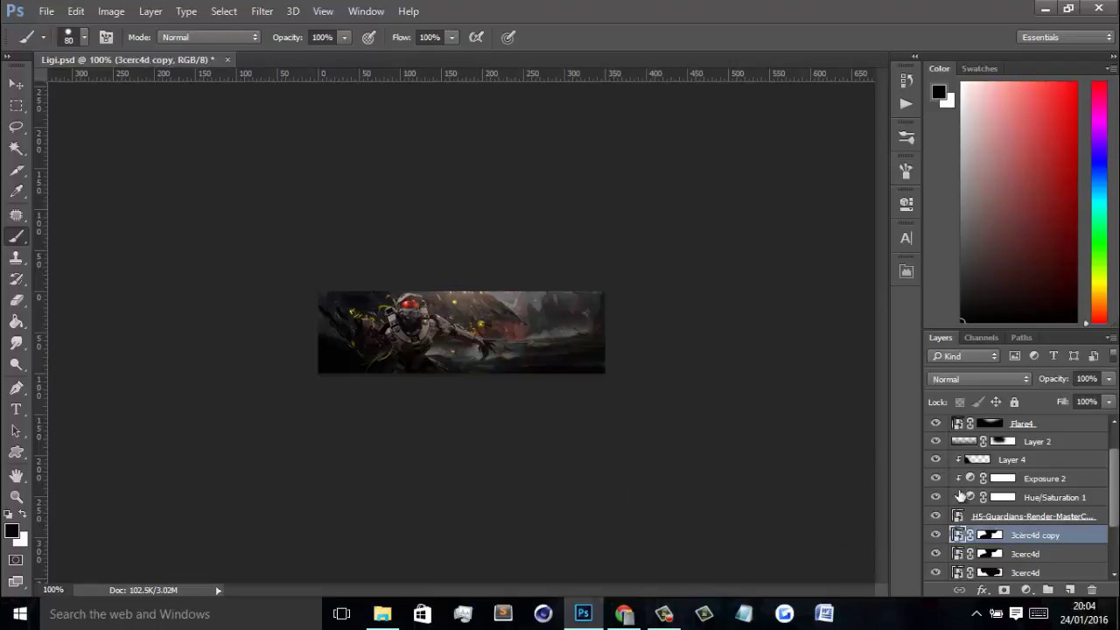
left_click(76, 12)
mouse_move(200, 325)
left_click(410, 508)
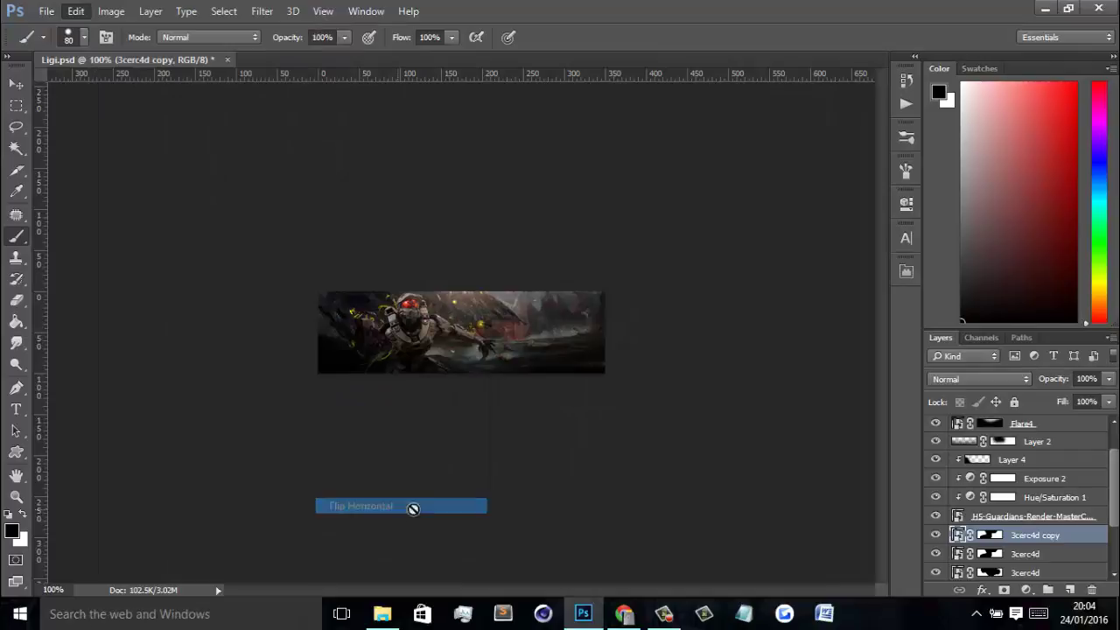
left_click(76, 11)
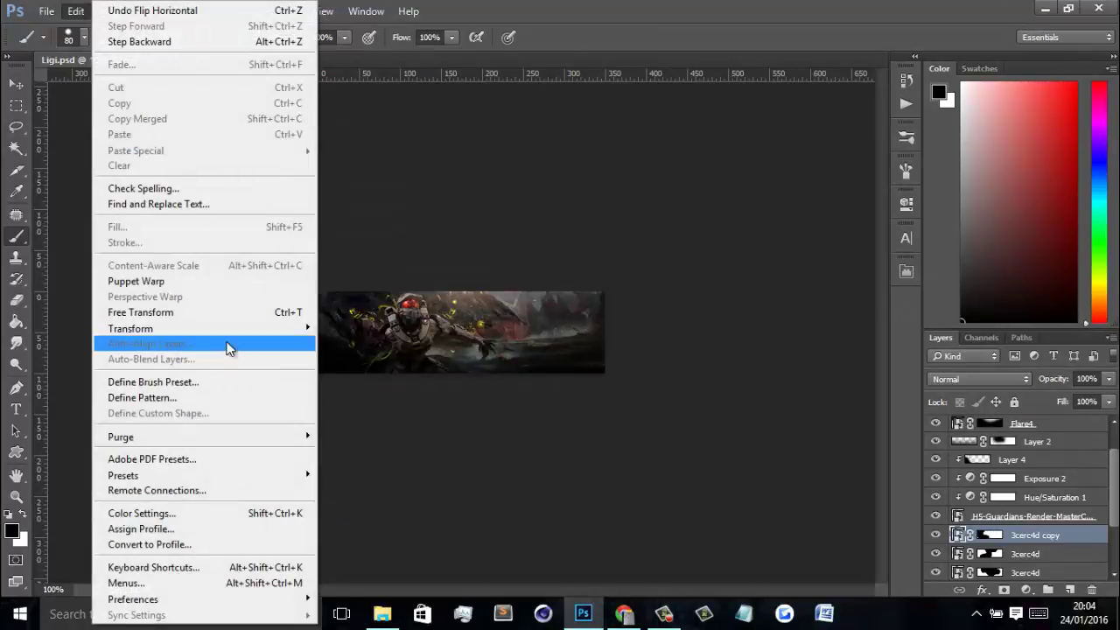
key("Escape")
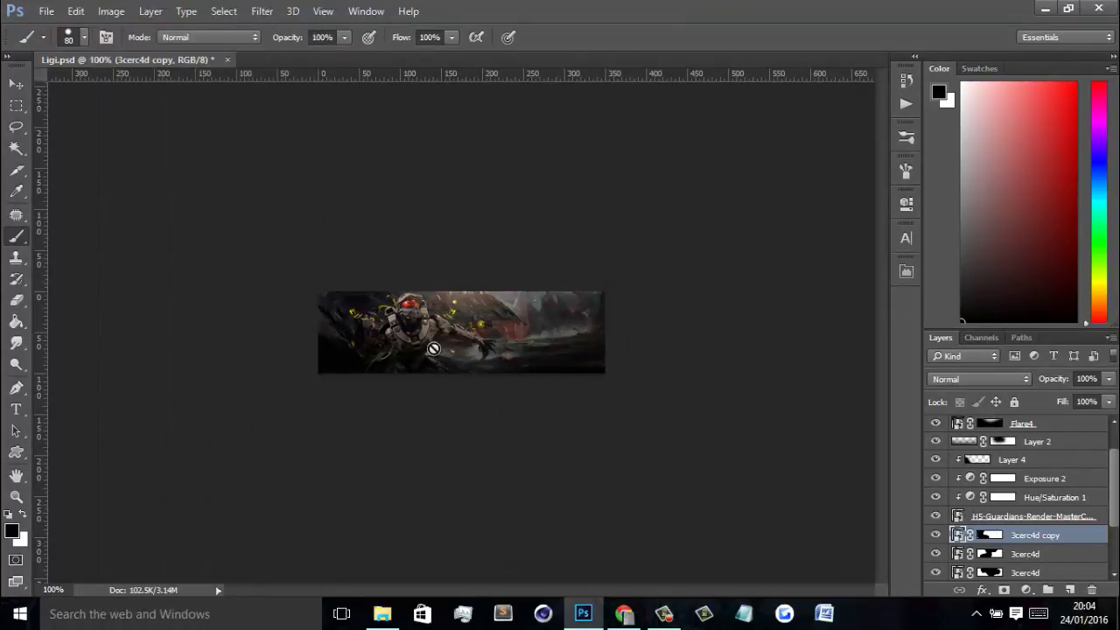
- Move the 3cerc4d copy over the lower part of the soldier and rotate it to about 52° with Free Transform
key("v")
mouse_move(525, 407)
left_mouse_down()
mouse_move(572, 382)
mouse_move(581, 394)
left_mouse_up()
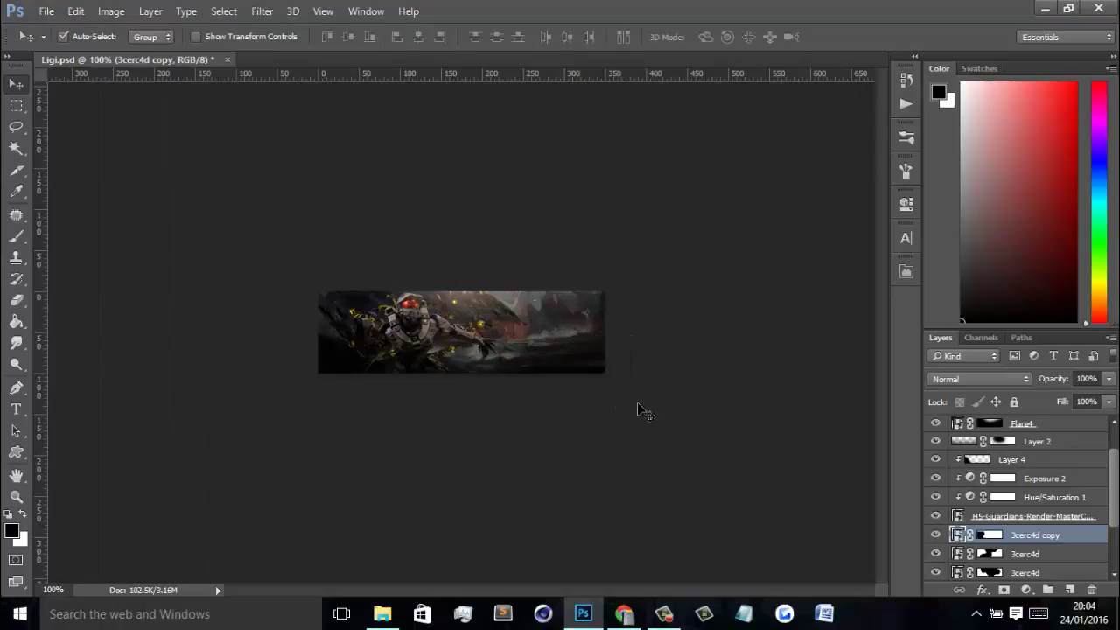
key("ctrl+t")
left_click_drag(618, 332, 551, 448)
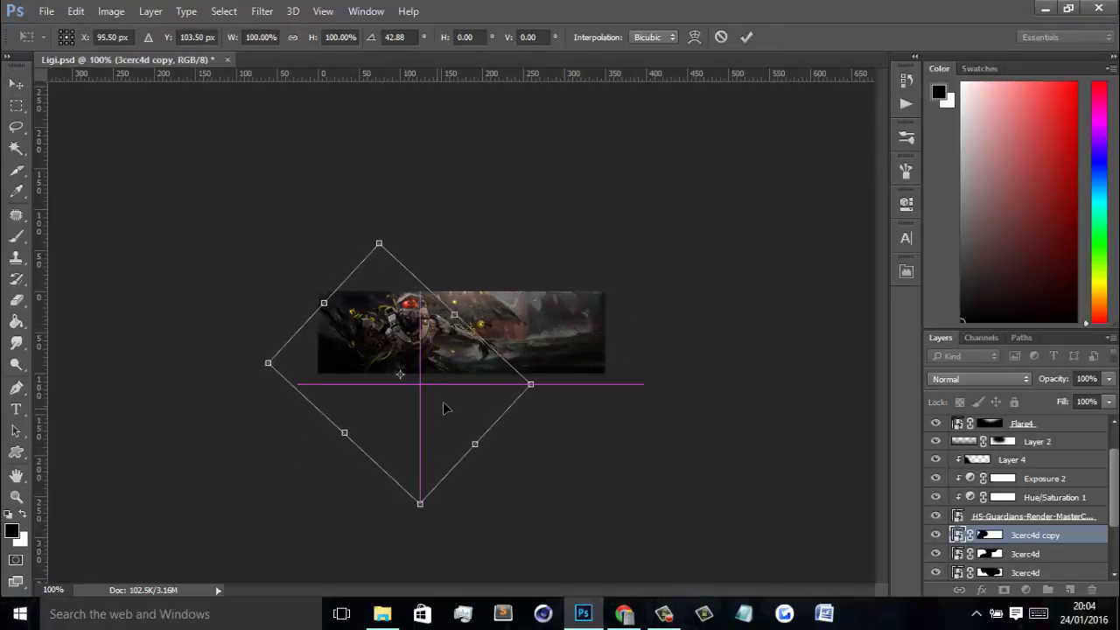
left_click_drag(443, 408, 458, 396)
left_click_drag(633, 283, 623, 329)
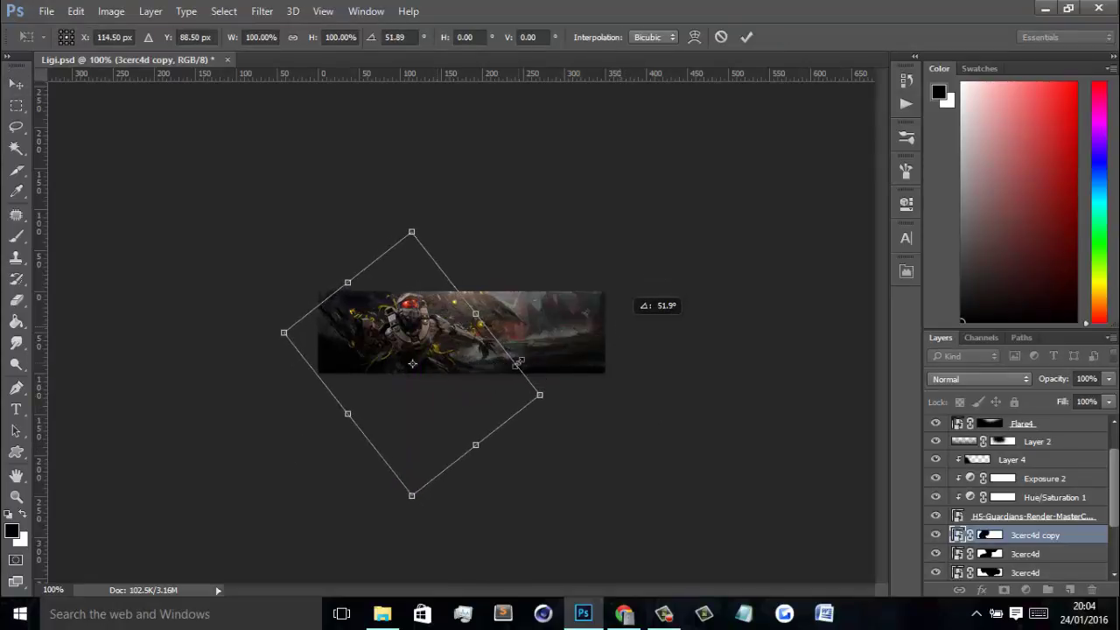
left_click_drag(458, 399, 448, 385)
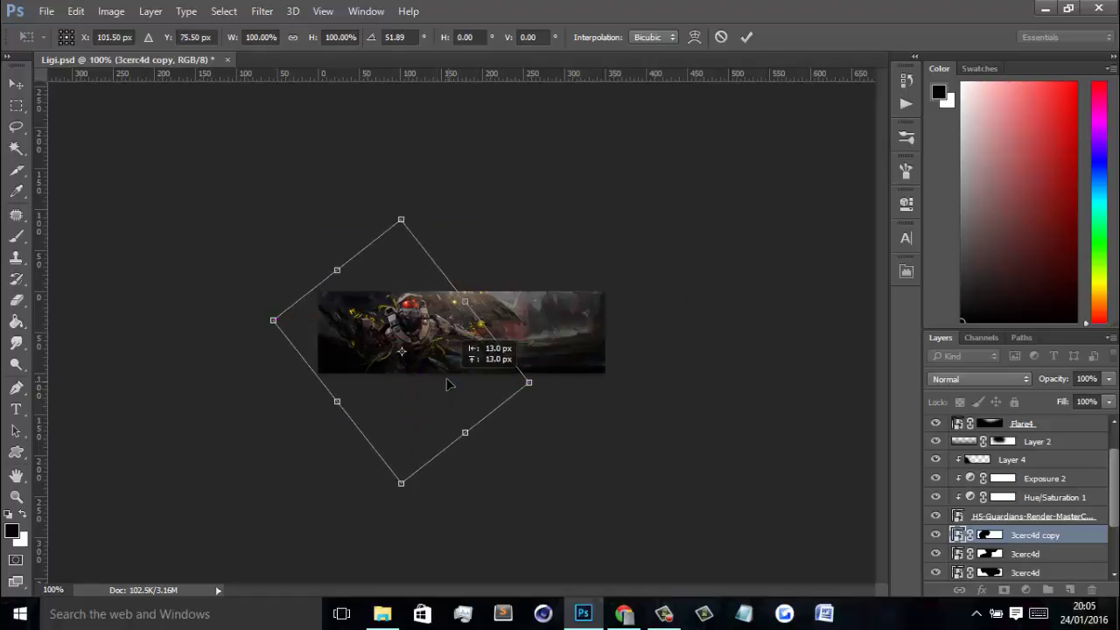
- Nudge the 3cerc4d copy left and up to X 98.50 px, Y 69.50 px and apply the transform
key("Left")
key("Left")
key("Left")
key("Up")
key("Up")
key("Up")
key("Up")
key("Up")
key("Up")
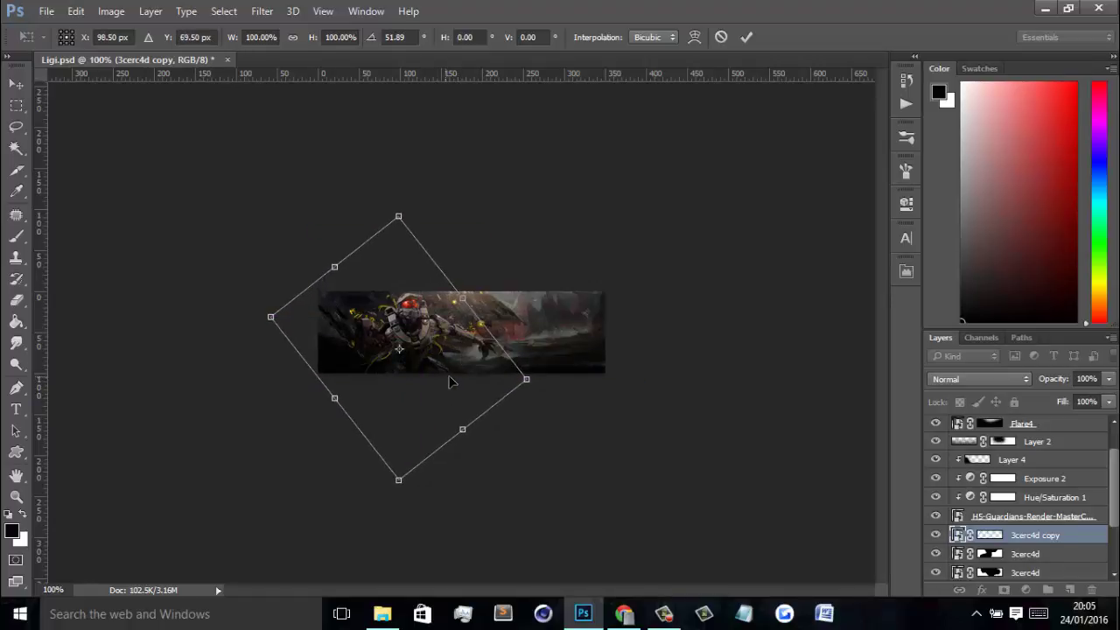
key("Return")
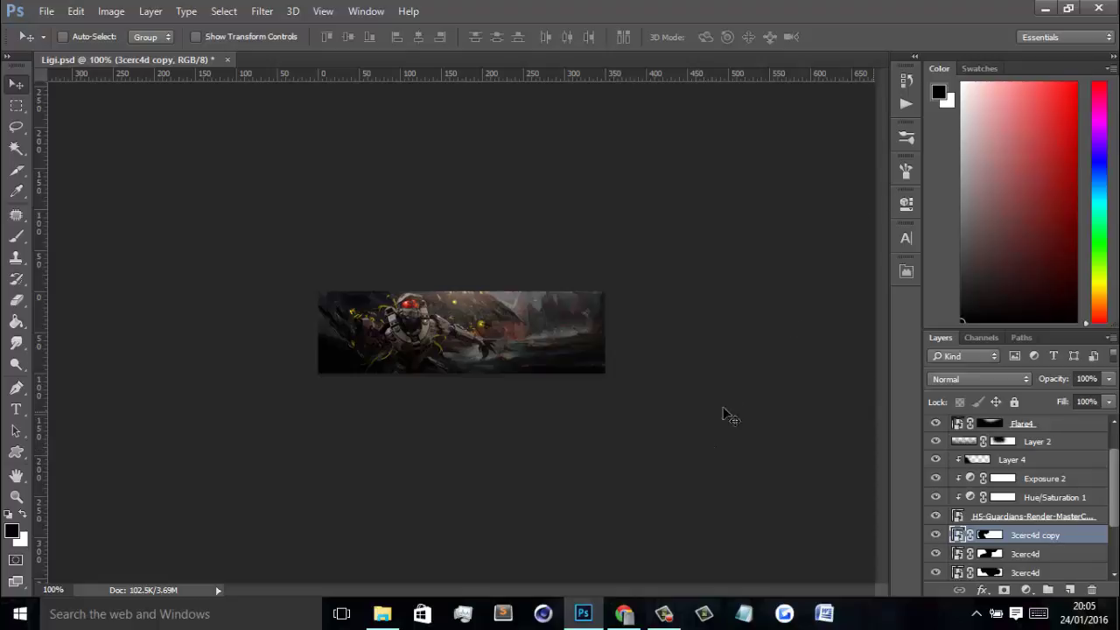
- Hide the 3cerc4d layers to compare the banner without the C4D effects
scroll(1055, 537, "down", 2)
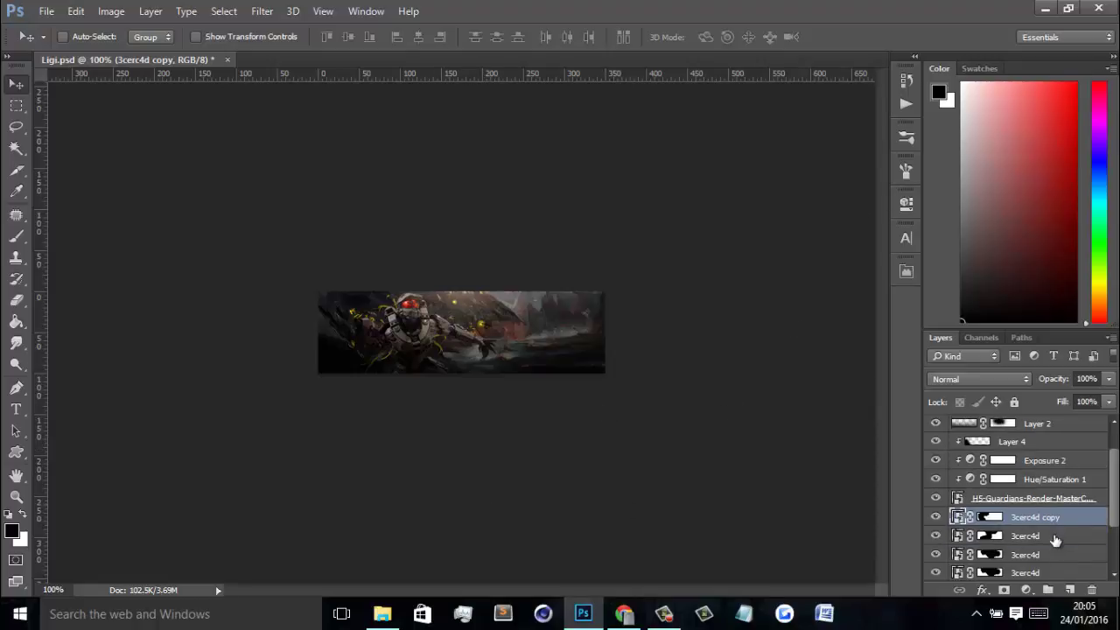
left_click_drag(936, 558, 937, 499)
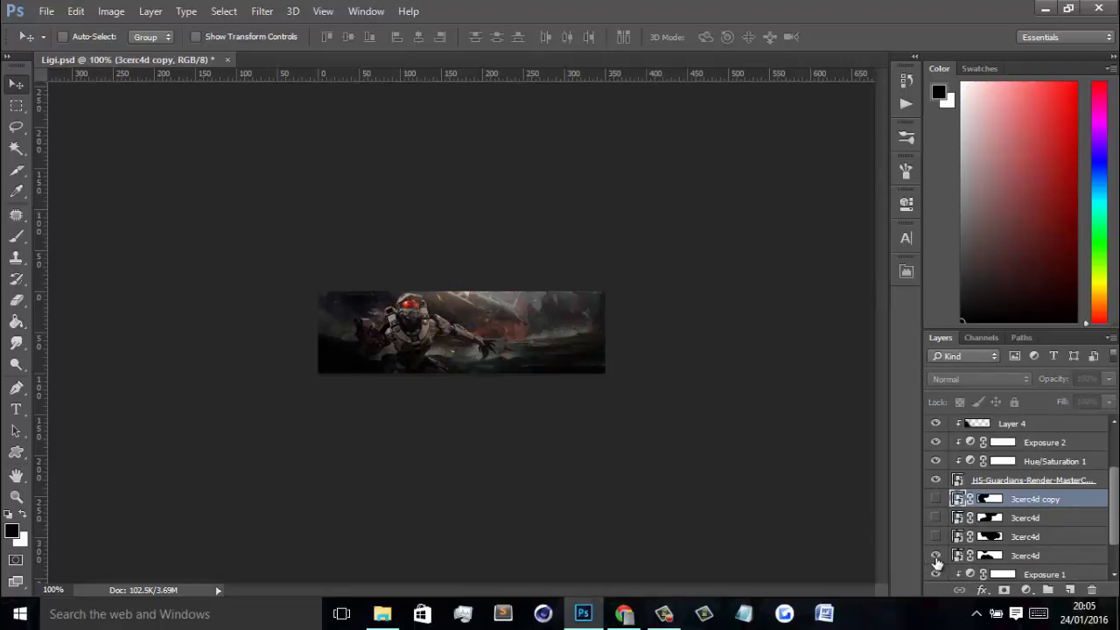
- Show the four masked 3cerc4d layers again
left_click_drag(937, 560, 936, 507)
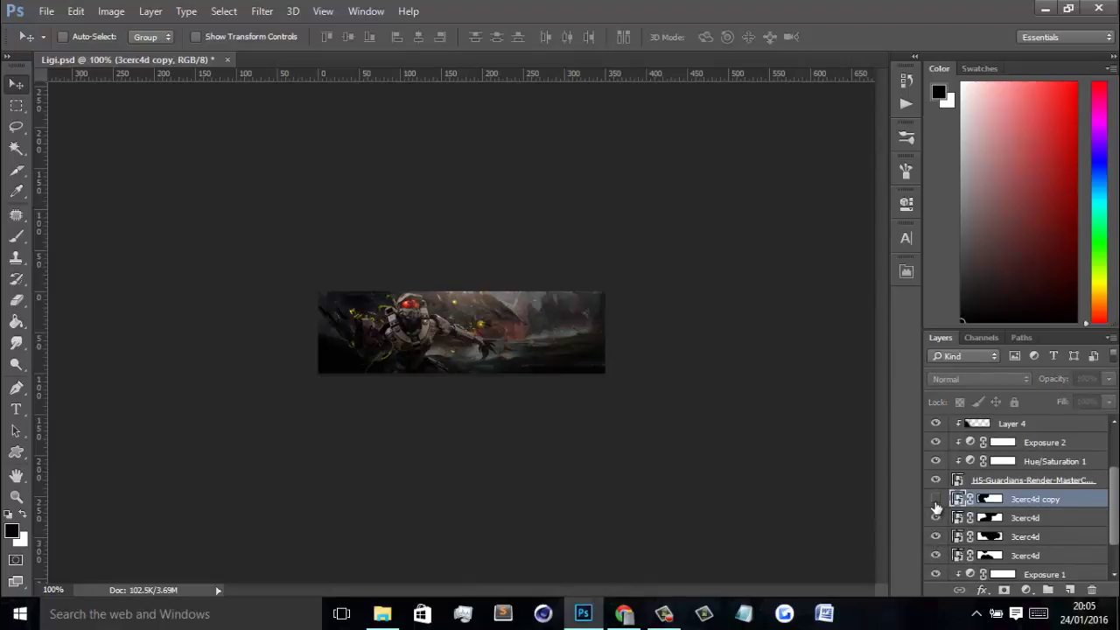
left_click(935, 503)
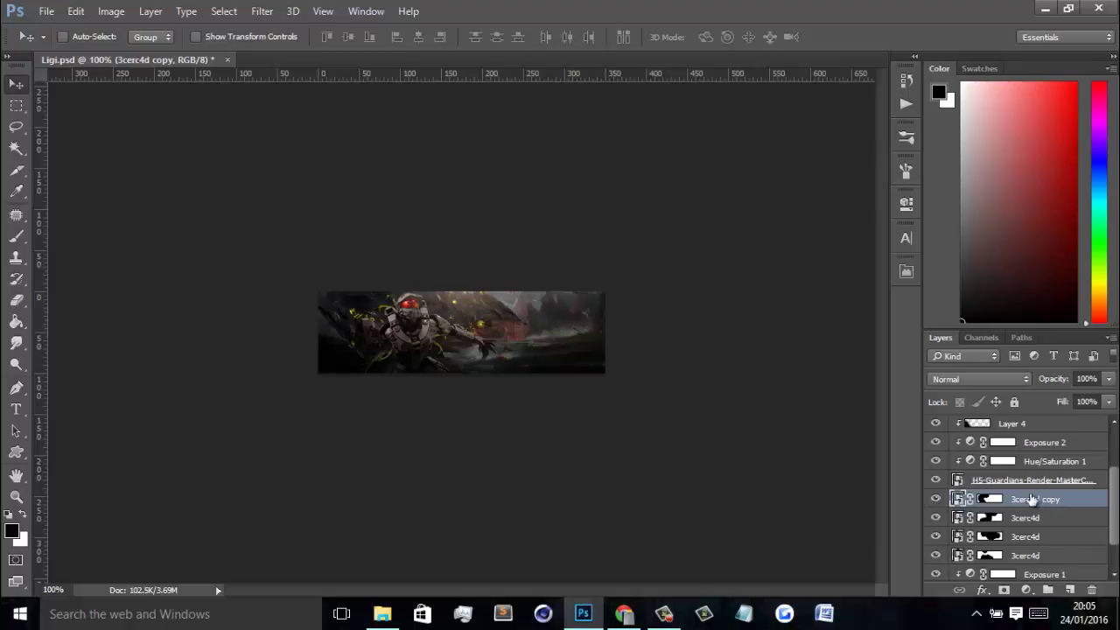
- Place 3cerc4d.png above Layer 4, scaled to about 10.8%, rotated to 127.47° and centred at X 151 px, Y 125 px
scroll(1033, 499, "up", 1)
left_click(1038, 442)
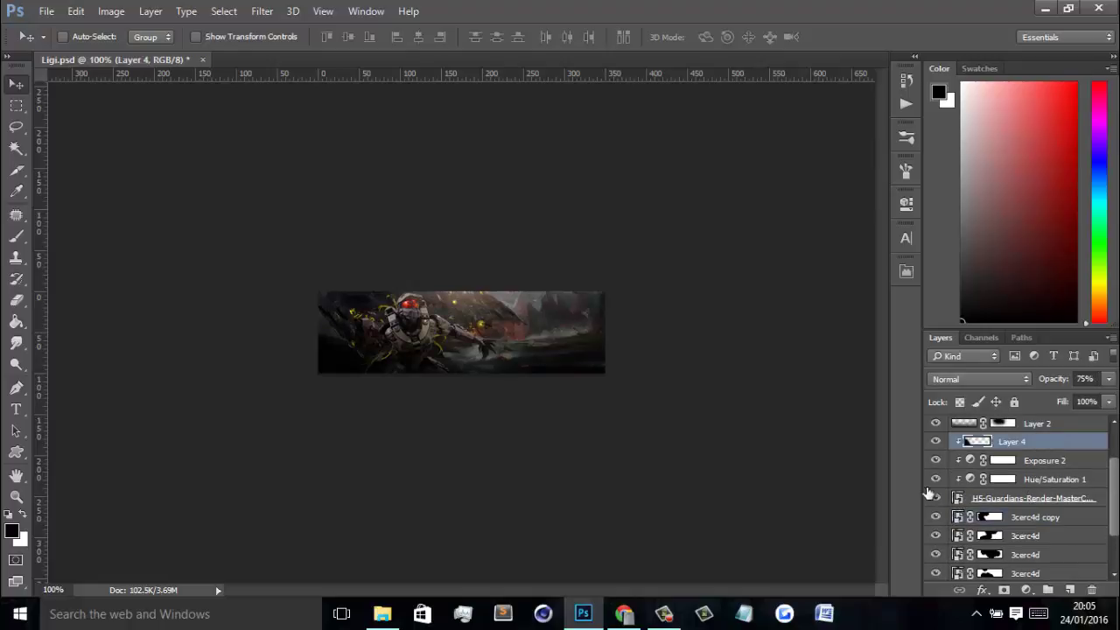
left_click(382, 613)
left_click_drag(399, 481, 550, 400)
left_click_drag(488, 330, 493, 374)
left_click_drag(543, 278, 512, 522)
left_click_drag(487, 387, 465, 414)
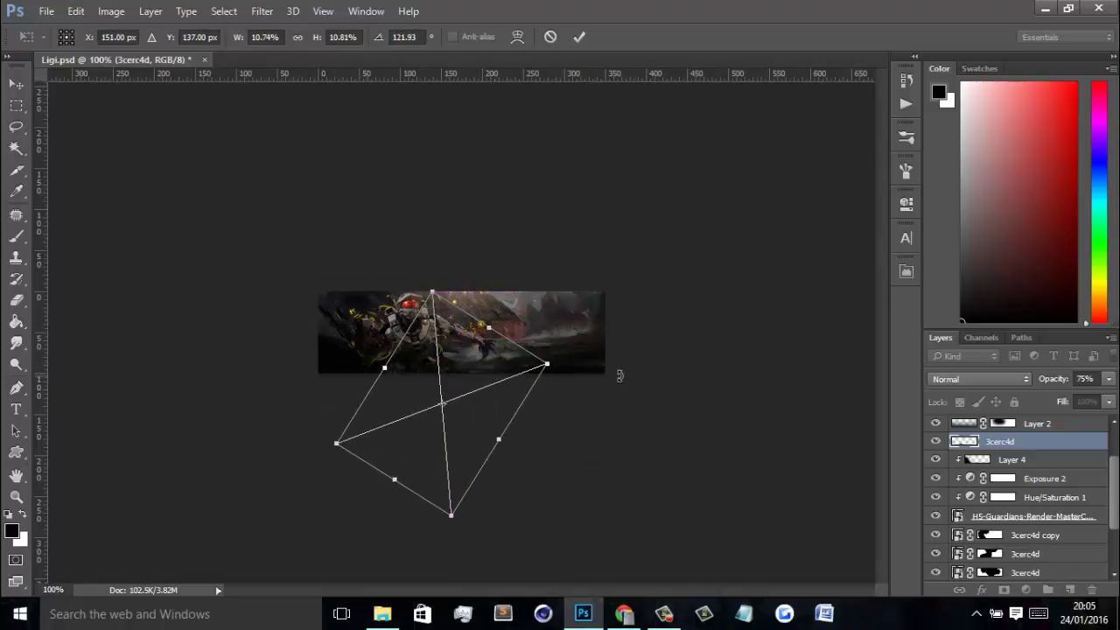
left_click_drag(621, 377, 648, 409)
left_click_drag(498, 397, 493, 386)
left_click_drag(602, 388, 599, 377)
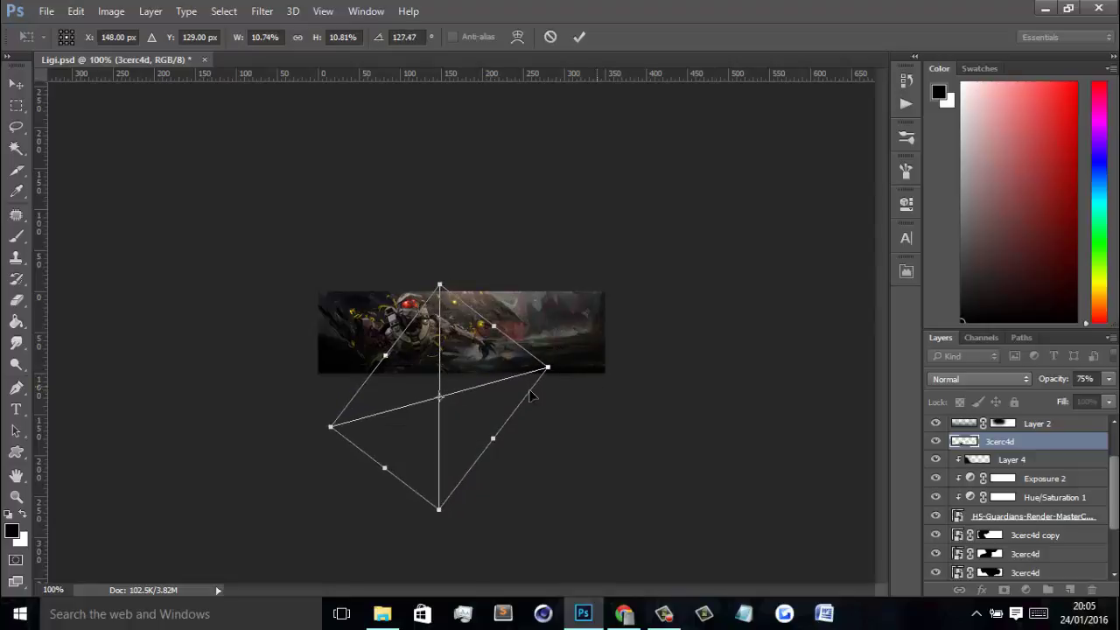
left_click_drag(484, 393, 485, 401)
key("Return")
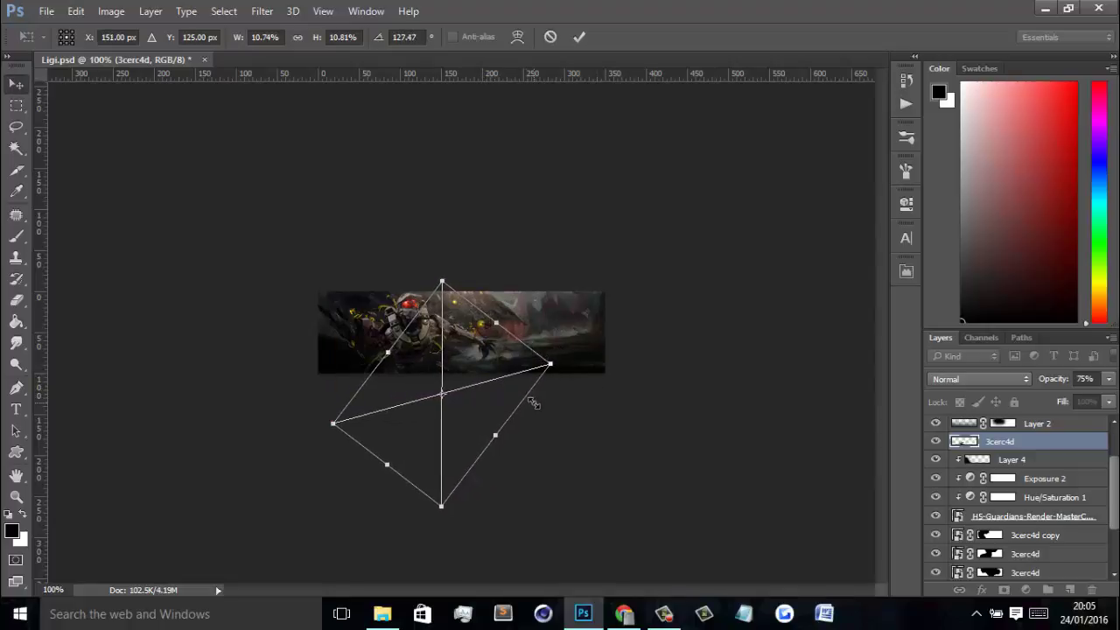
- Reposition and rotate the newly placed 3cerc4d layer with Free Transform so its particles fall near the soldier's outstretched hand, and apply it
left_click_drag(570, 421, 464, 405)
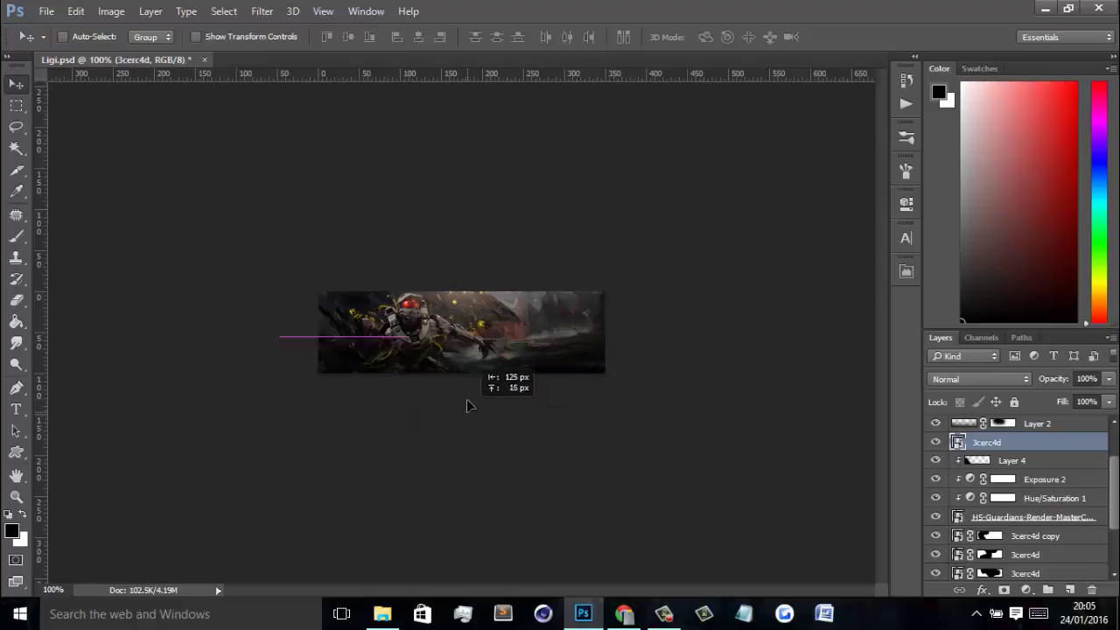
key("ctrl+t")
left_click_drag(411, 289, 350, 256)
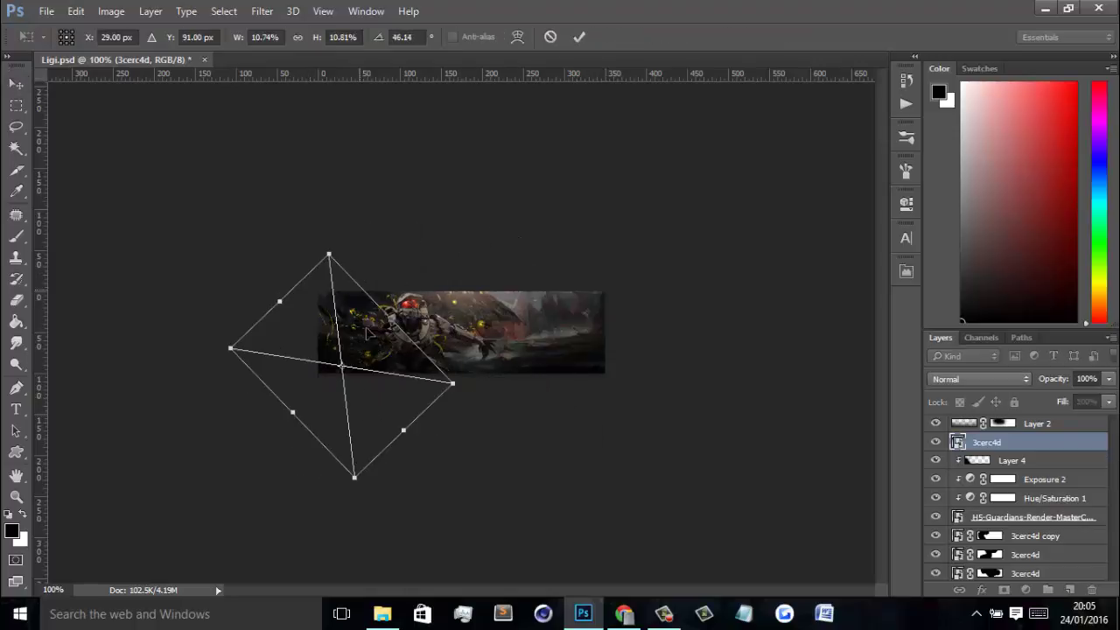
left_click_drag(385, 385, 419, 444)
left_click_drag(490, 368, 411, 263)
left_click_drag(403, 408, 451, 371)
left_click_drag(555, 398, 569, 345)
left_click_drag(483, 383, 481, 396)
key("Return")
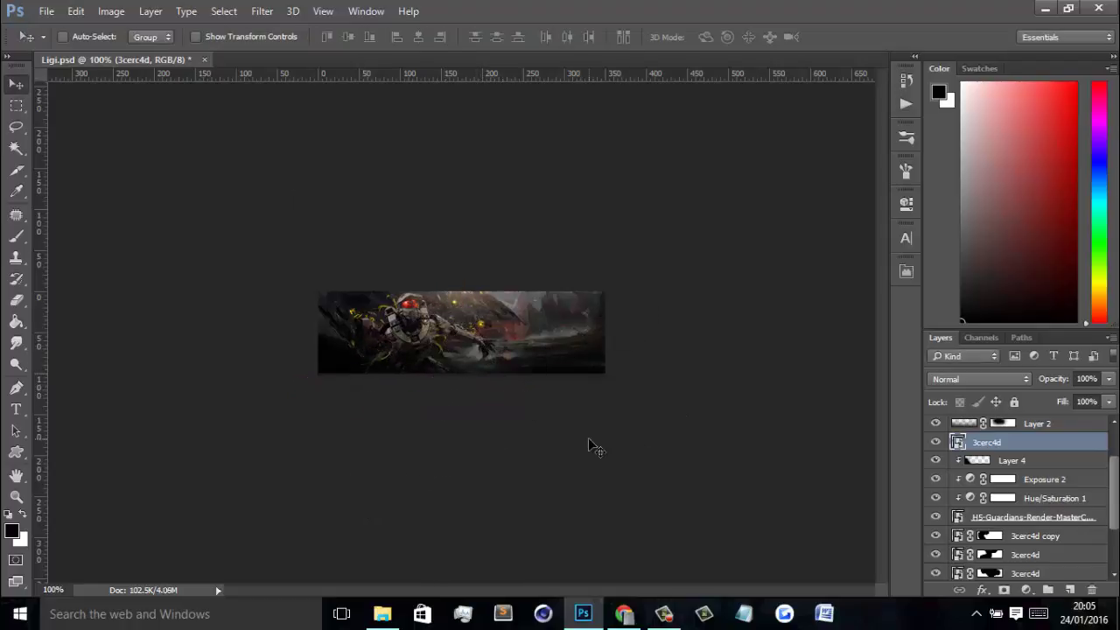
left_click_drag(590, 445, 587, 445)
- Group the 3cerc4d copy and the three masked 3cerc4d layers beneath the soldier render
scroll(1018, 499, "down", 1)
left_click(1032, 518)
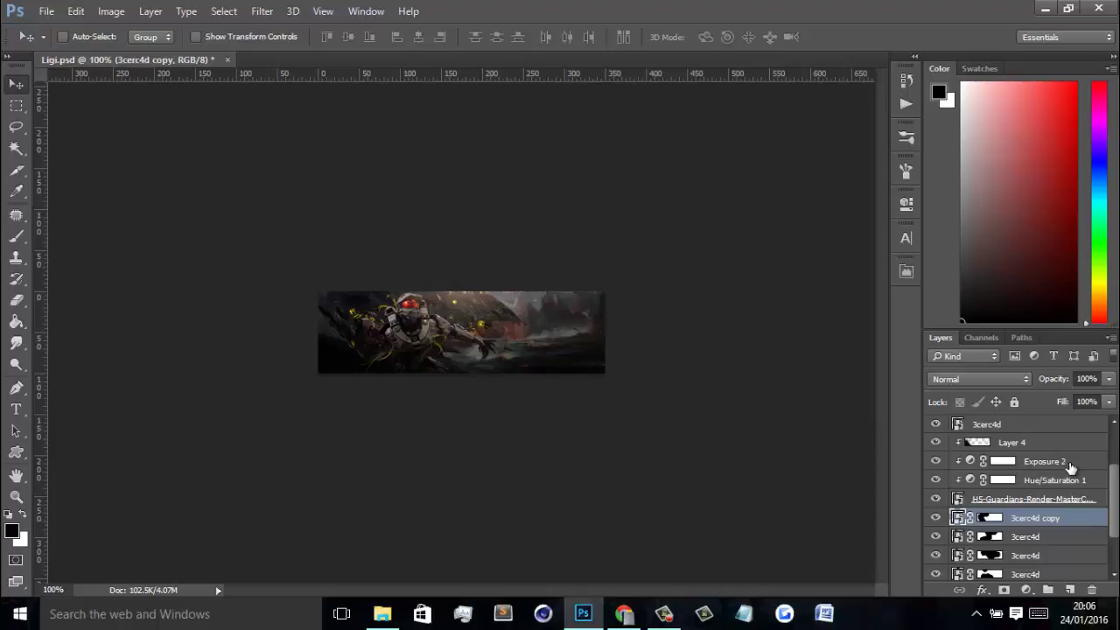
scroll(1024, 498, "down", 2)
left_click(982, 538, "shift")
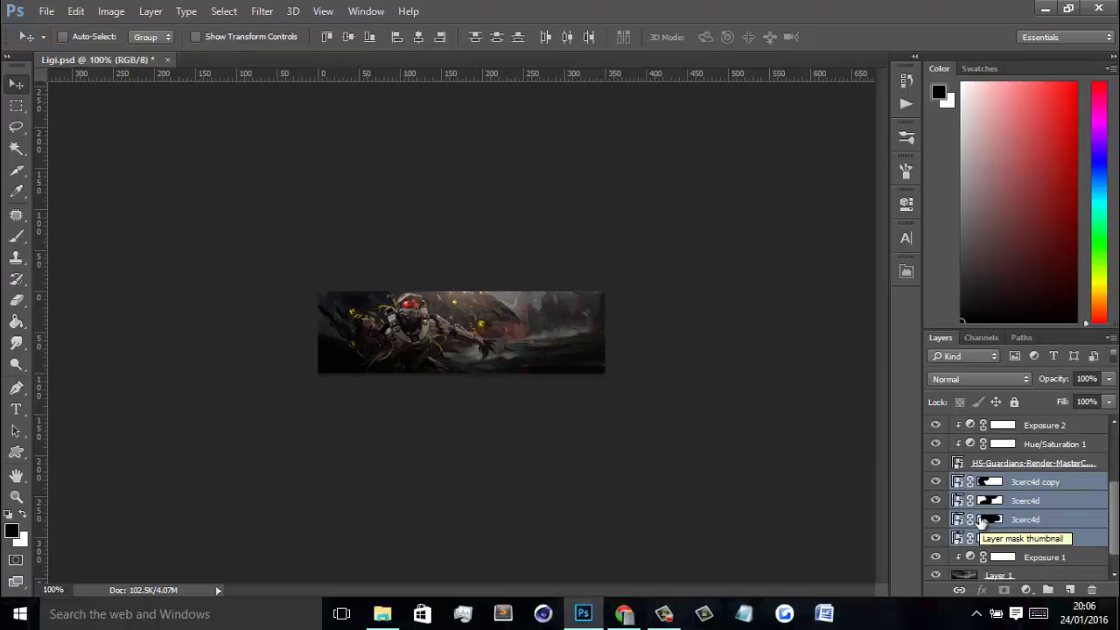
key("ctrl")
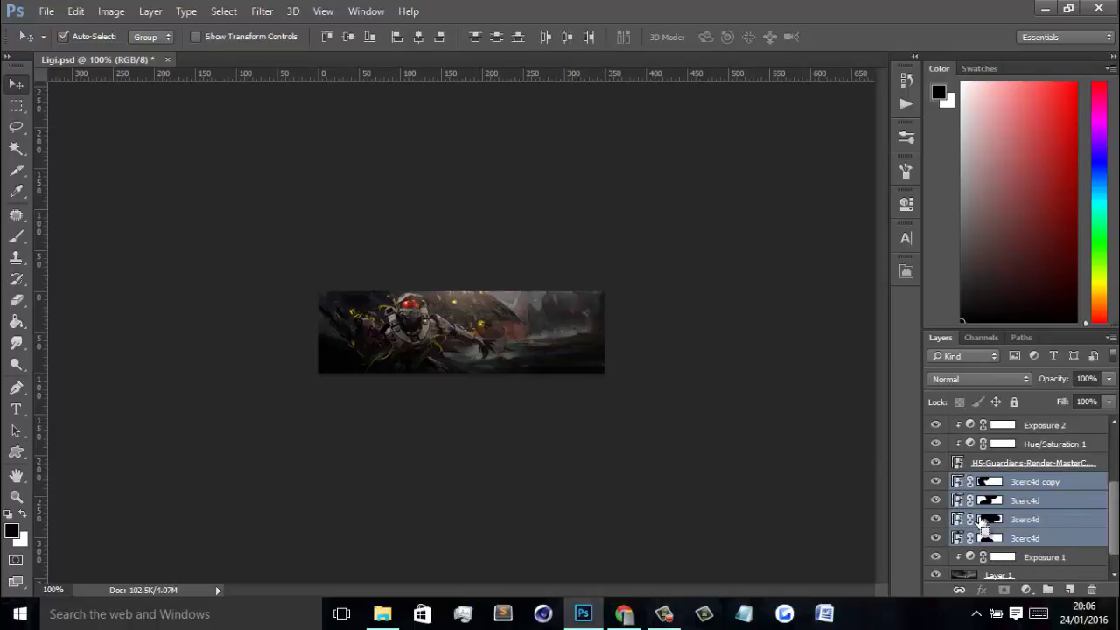
key("ctrl+g")
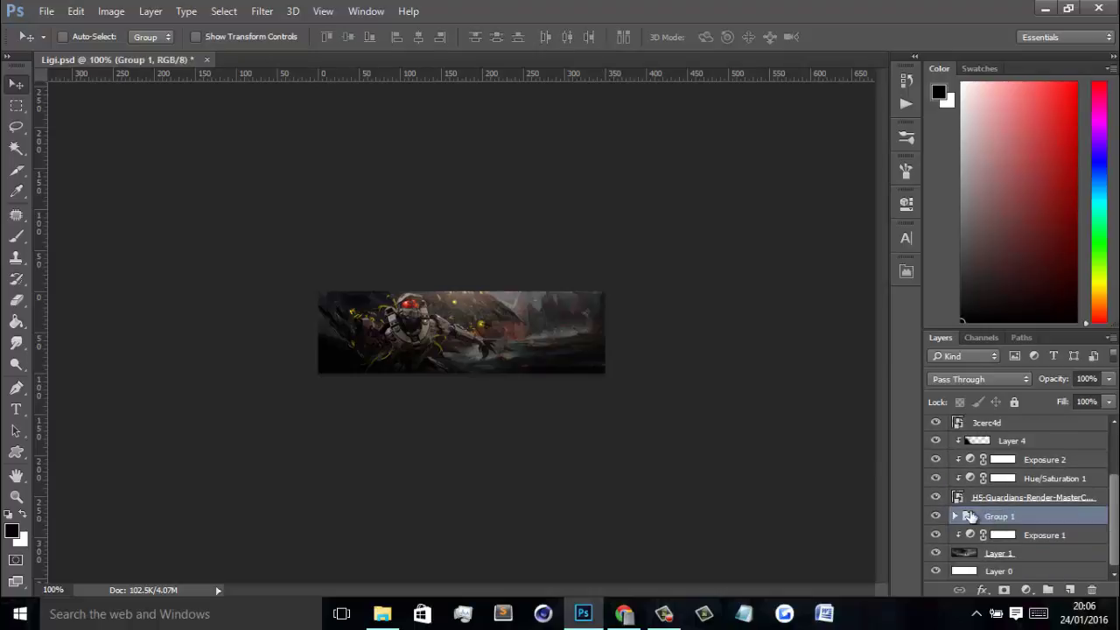
- Rename the new layer group as C4D's
double_click(1000, 516)
type("C4D")
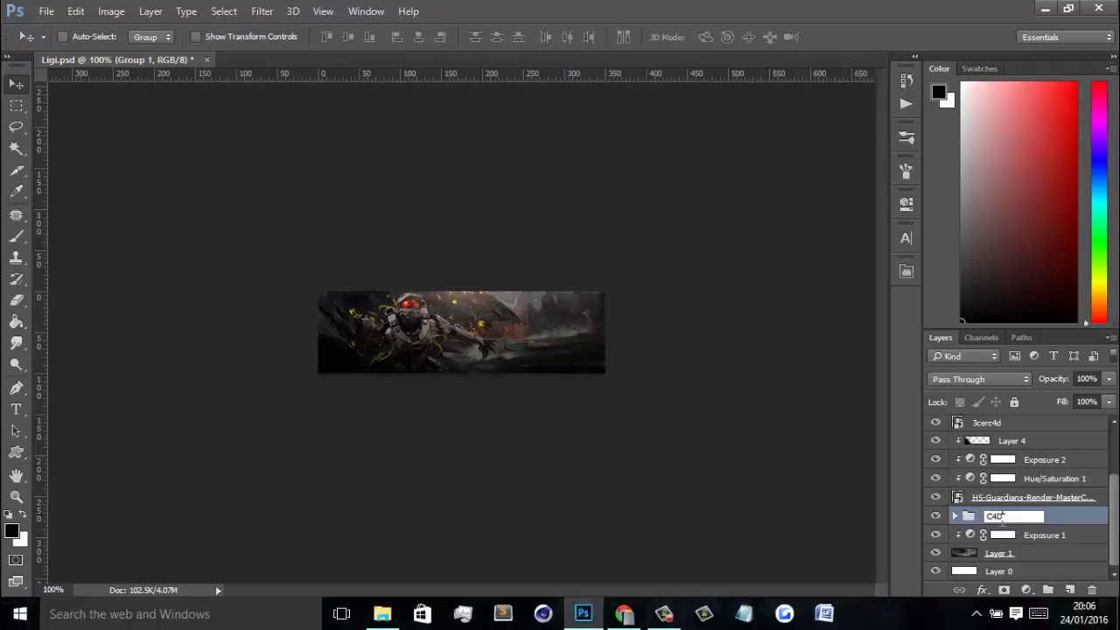
type("'s")
key("Return")
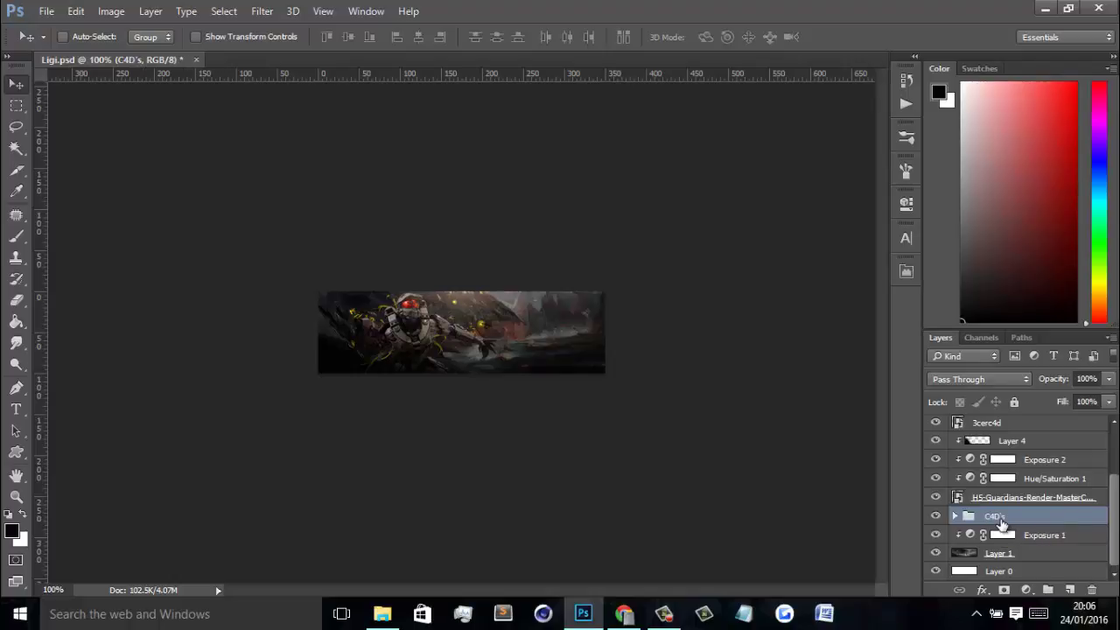
double_click(1000, 519)
left_click(1075, 519)
- Add a Hue/Saturation adjustment clipped to the C4D's group and set its Hue to -33
left_click(1028, 593)
left_click(1010, 399)
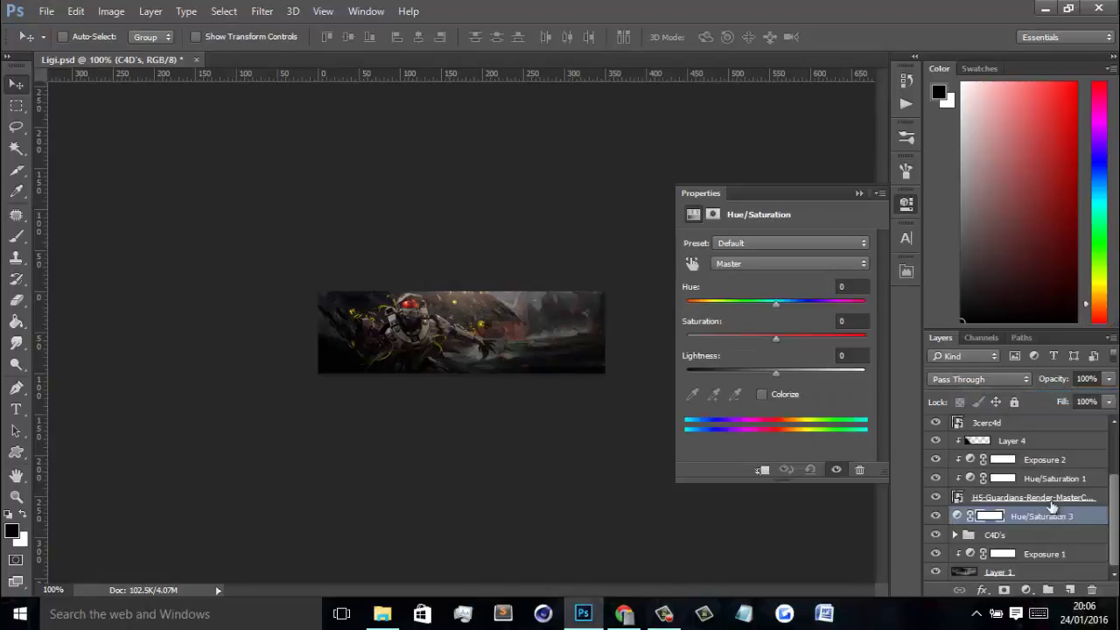
right_click(1043, 512)
left_click(812, 314)
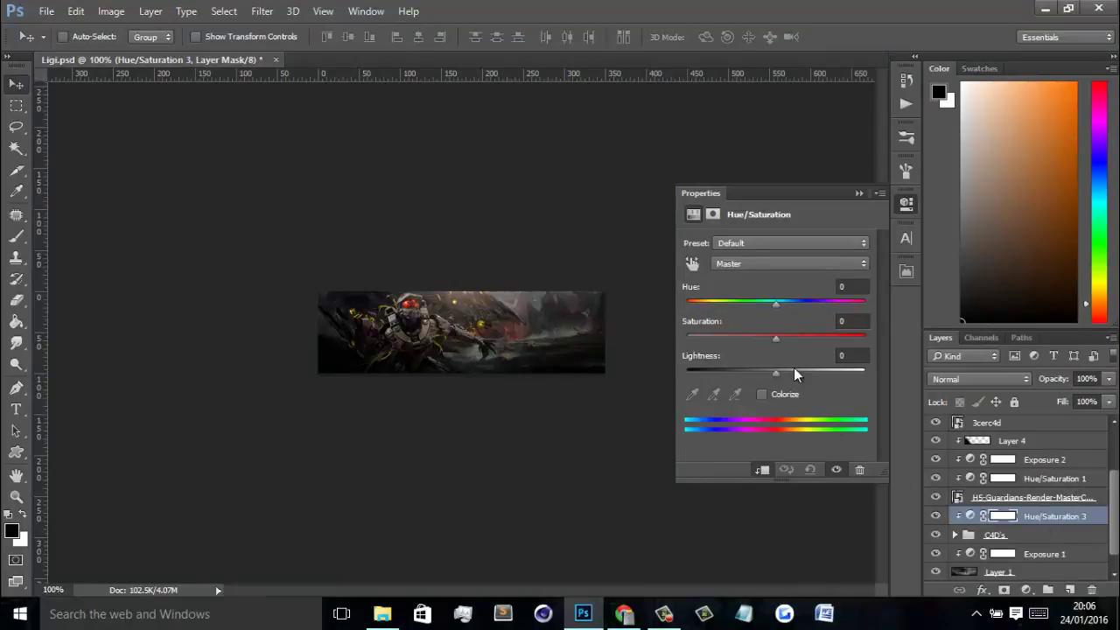
left_click_drag(775, 302, 746, 302)
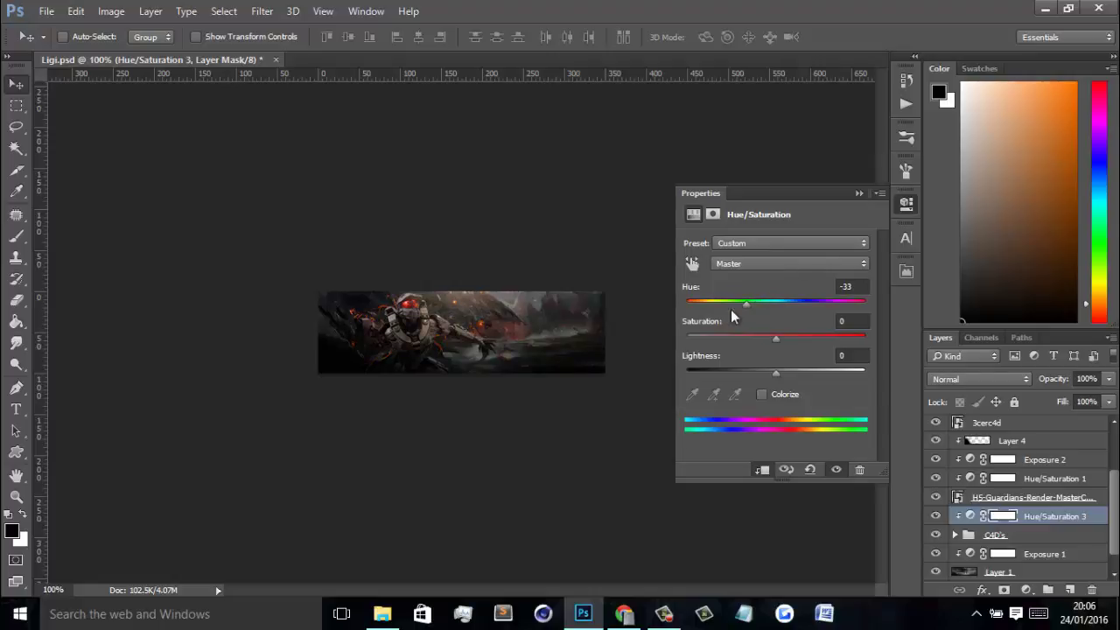
left_click(858, 194)
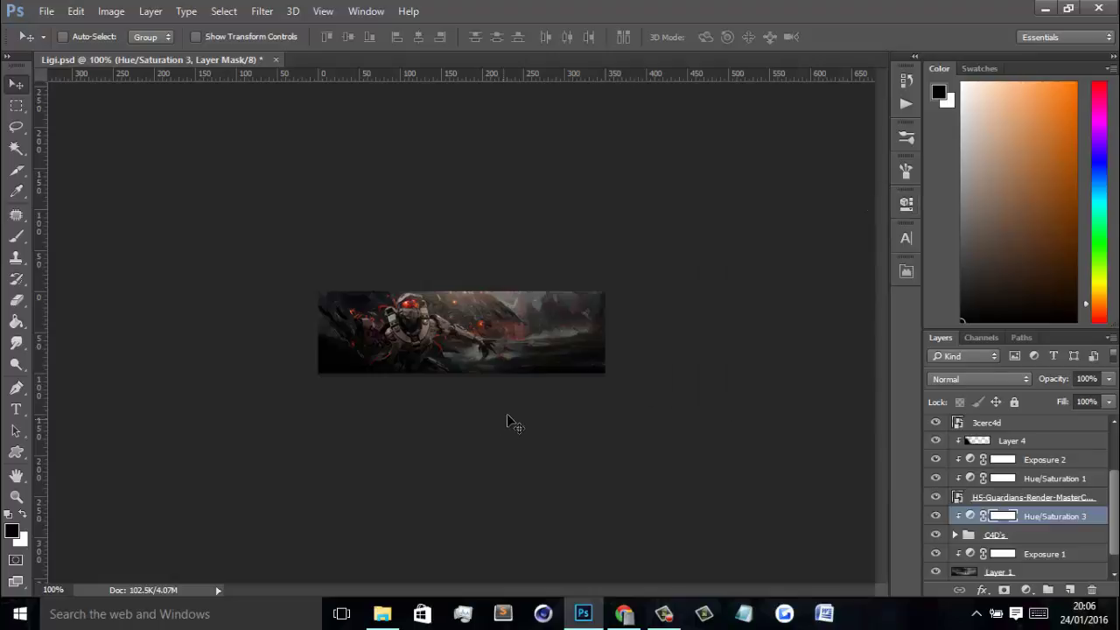
- Hide and show the C4D effects again to compare the banner with and without them
left_click_drag(932, 536, 935, 517)
left_click(935, 423)
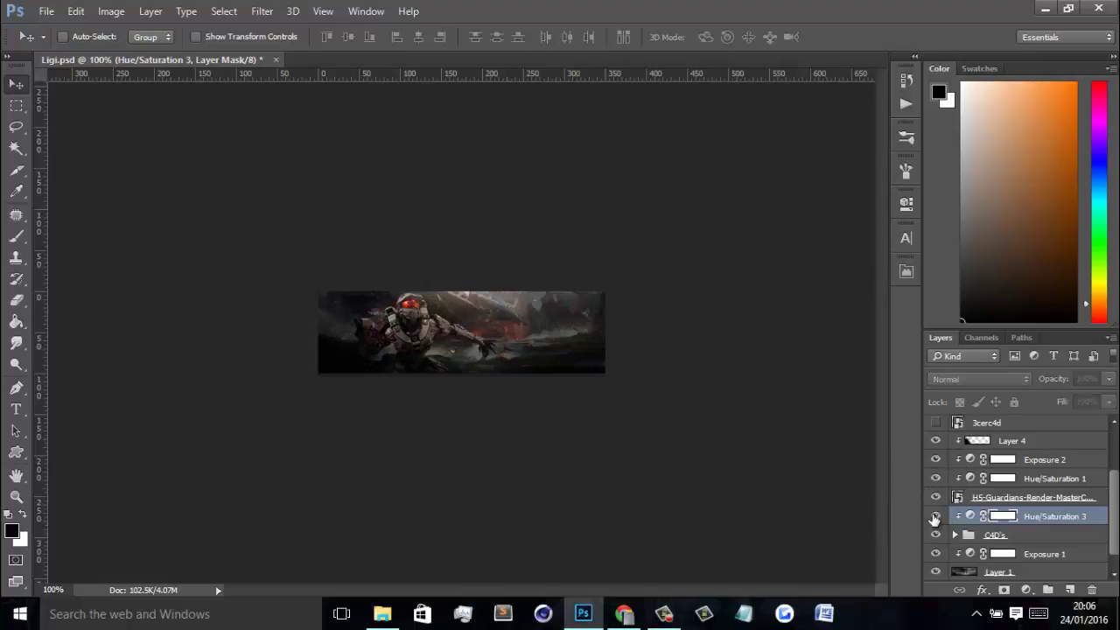
left_click(936, 423)
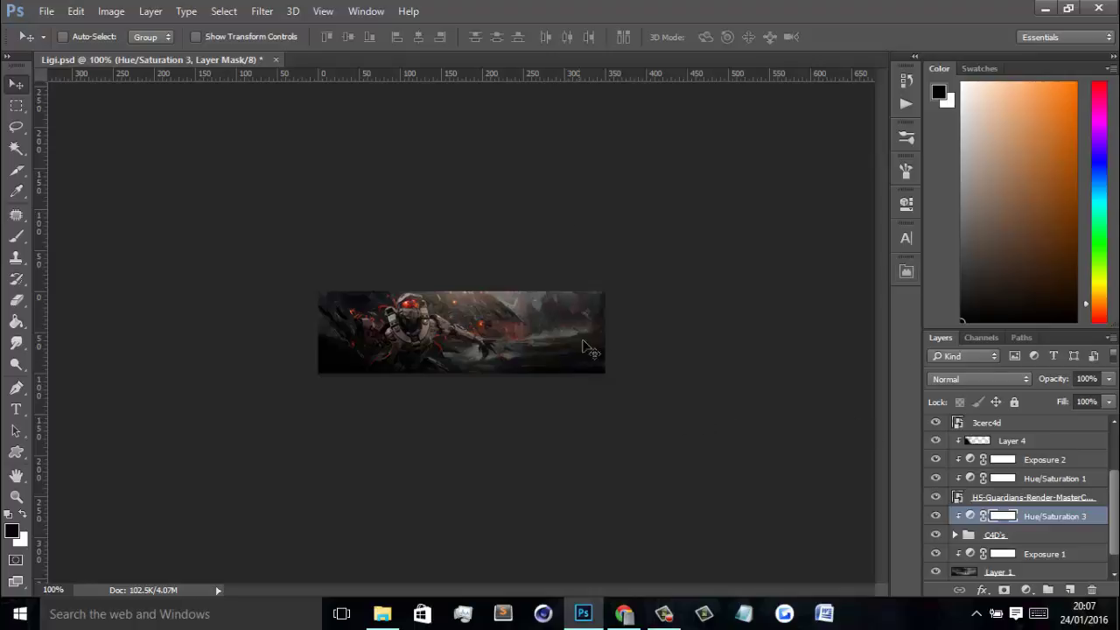
scroll(1046, 534, "up", 1)
scroll(1048, 537, "down", 2)
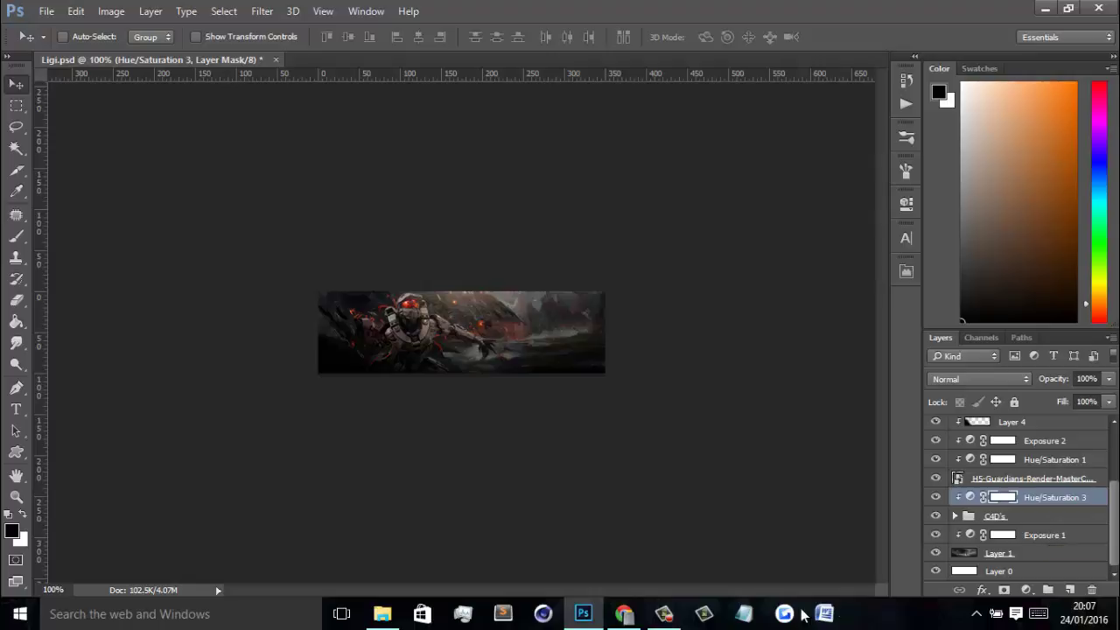
left_click(652, 612)
left_click(656, 612)
- Add a new blank layer above Layer 3 at the top of the layer stack
scroll(1006, 490, "up", 3)
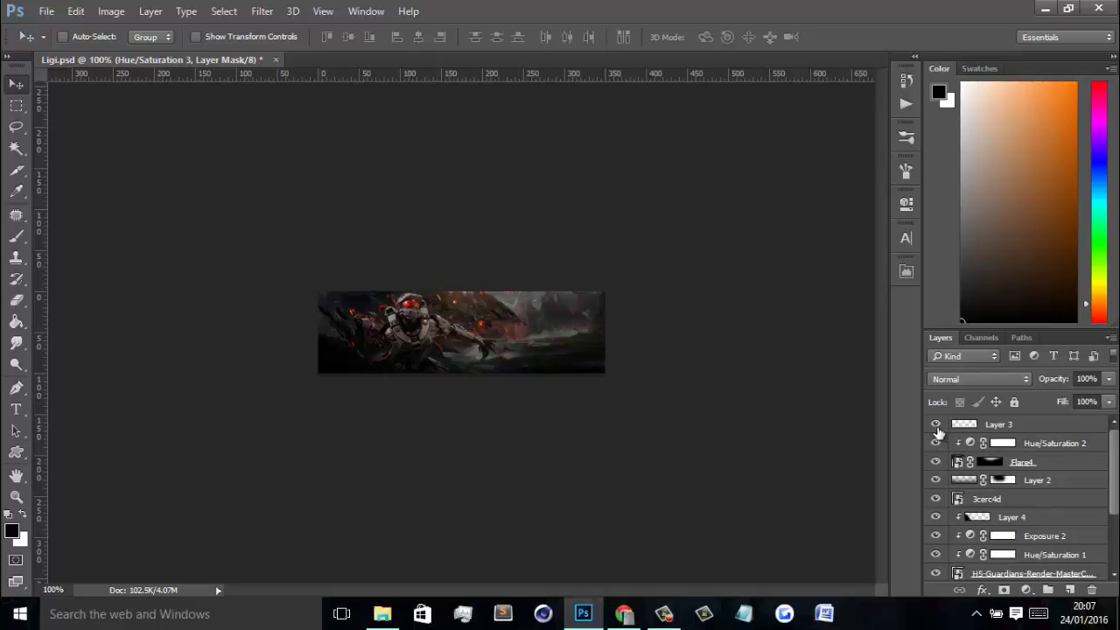
left_click(1034, 428)
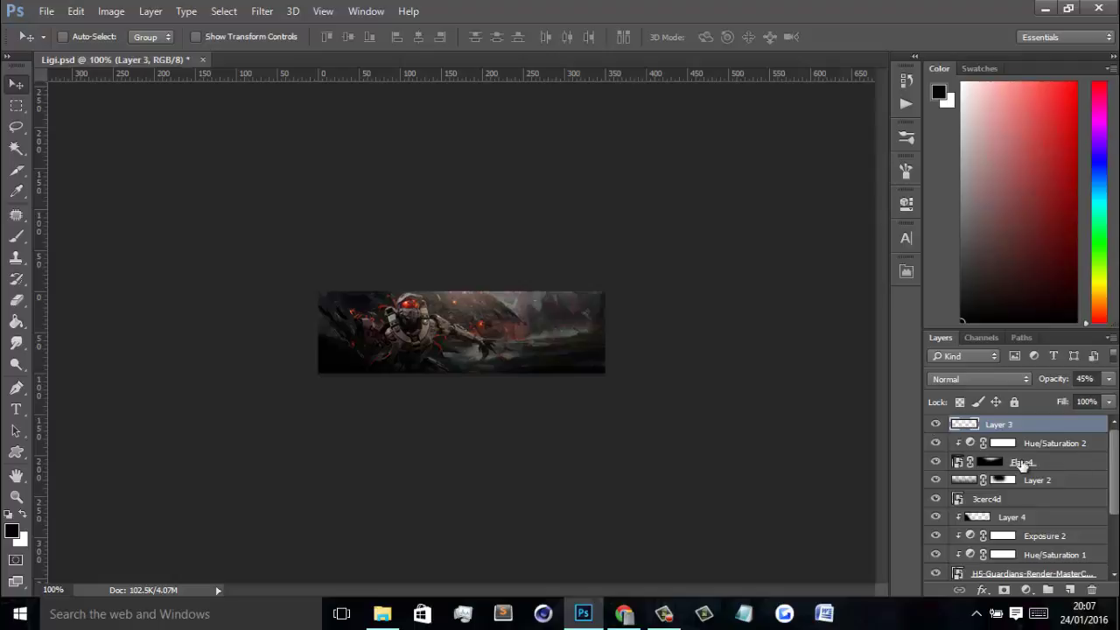
left_click(1069, 590)
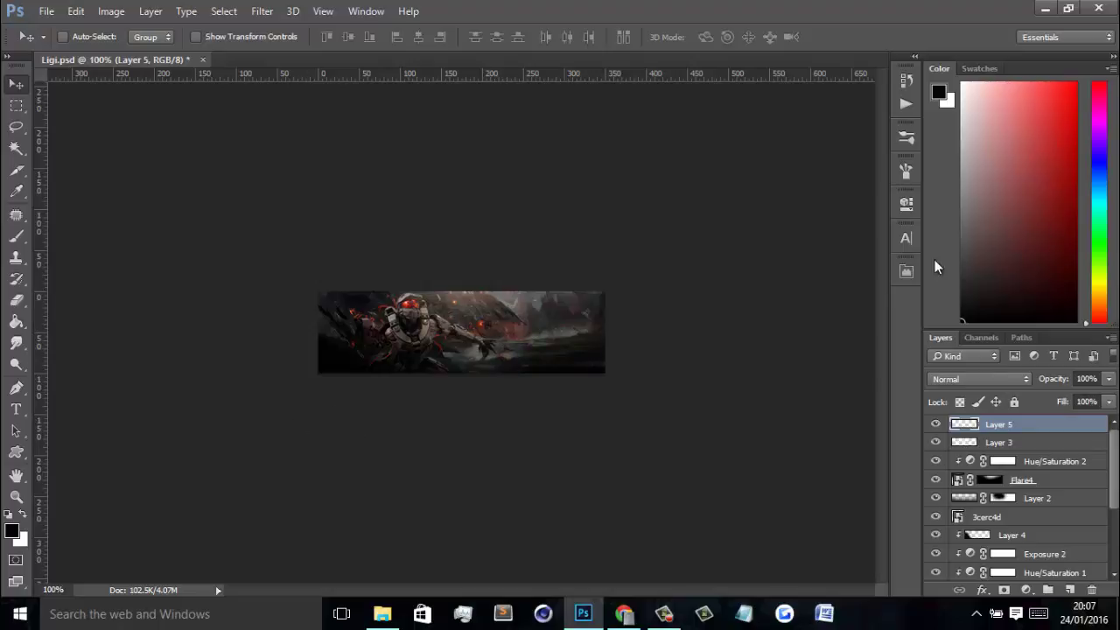
- Sample the red of the soldier's visor and brighten the foreground colour to a vivid orange-red
key("ctrl+plus")
key("i")
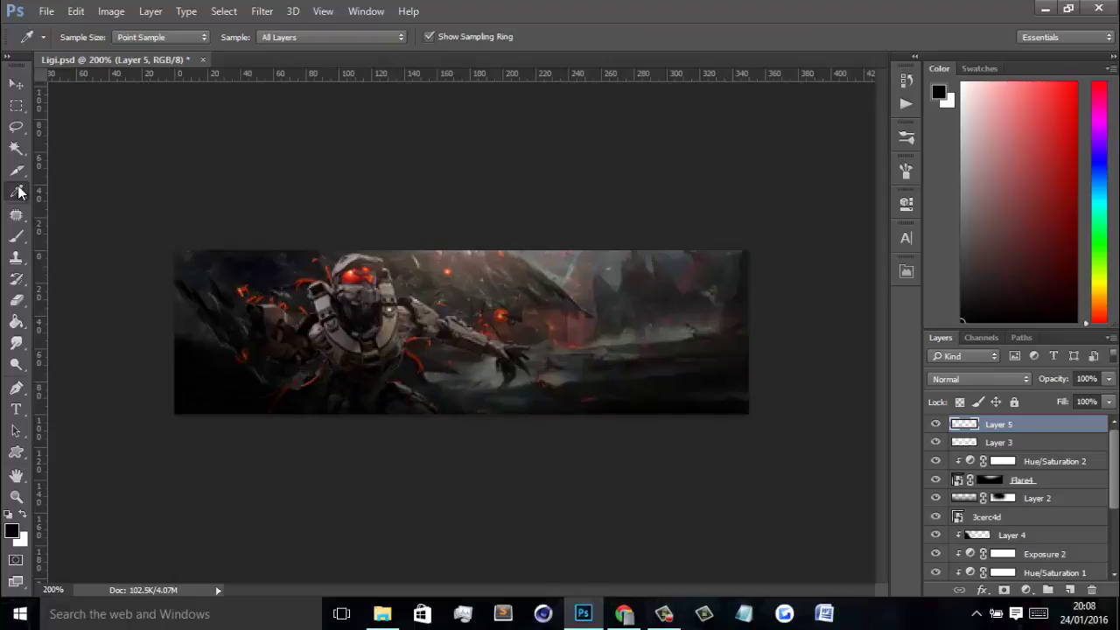
left_click(355, 271)
left_click(355, 273)
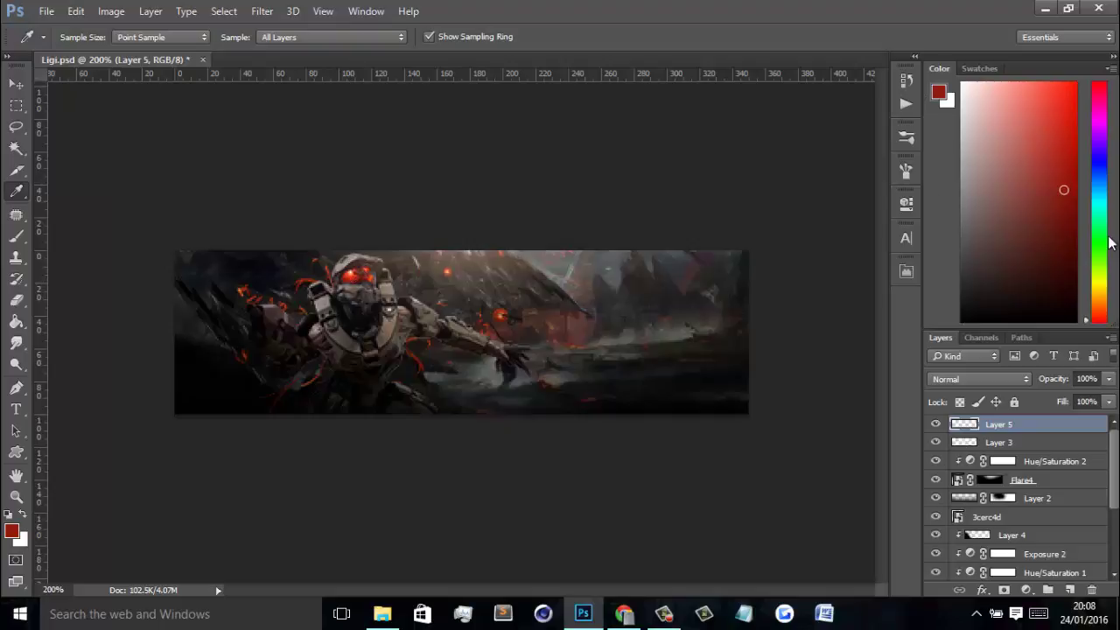
left_click(1098, 317)
mouse_move(1073, 182)
left_mouse_down()
mouse_move(1095, 143)
mouse_move(1080, 138)
mouse_move(1077, 82)
left_mouse_up()
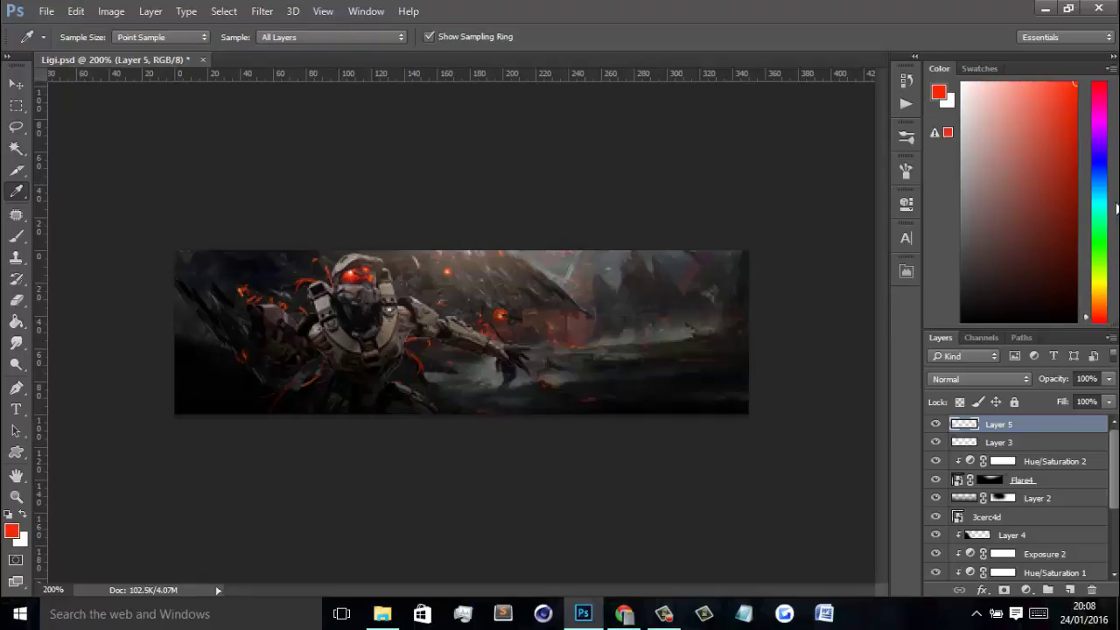
left_click(1102, 312)
- Paint a single orange-red dab over the soldier's visor on Layer 5 with a soft brush of size 40
key("b")
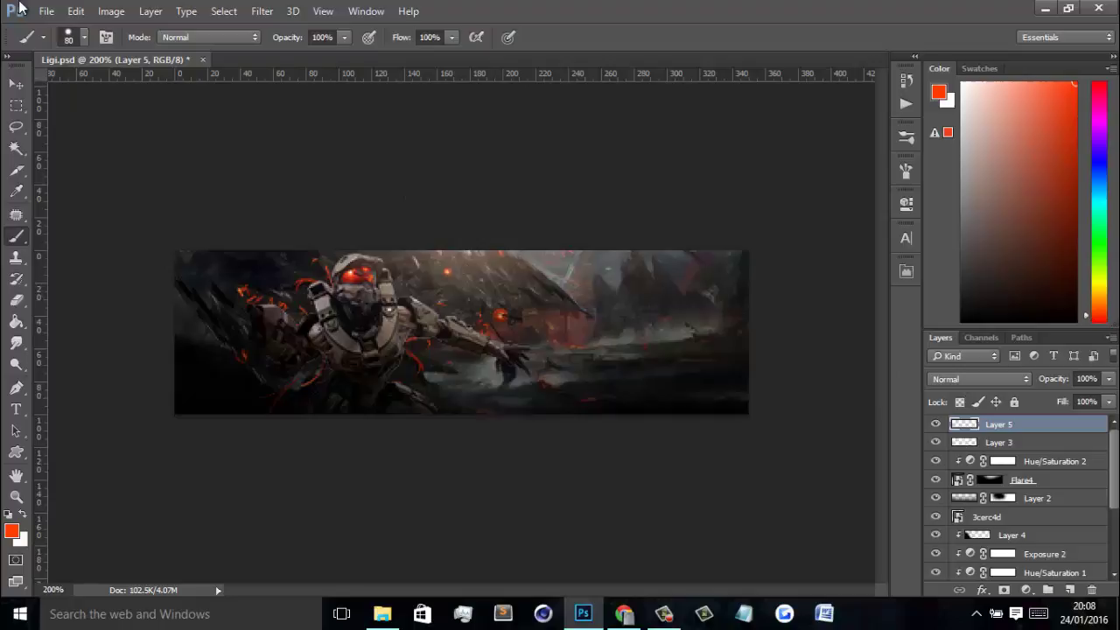
left_click(70, 37)
left_click(60, 164)
left_click(63, 40)
key("bracketleft")
key("bracketleft")
key("bracketleft")
key("bracketleft")
key("bracketleft")
key("bracketleft")
key("bracketleft")
key("bracketleft")
left_click(357, 273)
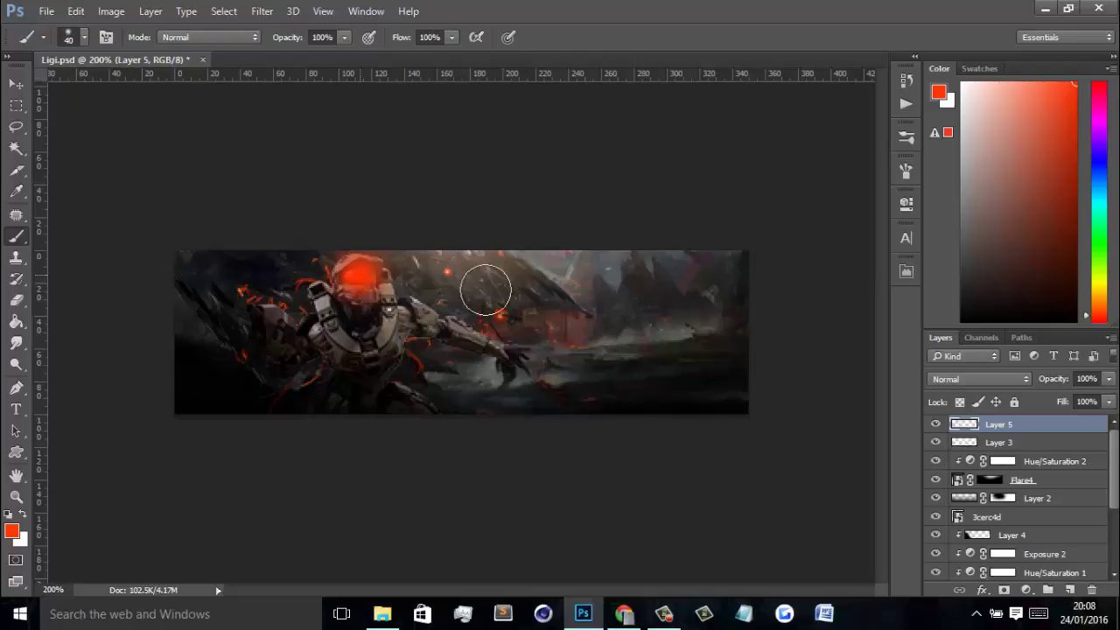
- Set Layer 5's blend mode to Linear Dodge (Add), try an opacity of 35% and undo that opacity change
left_click(1015, 378)
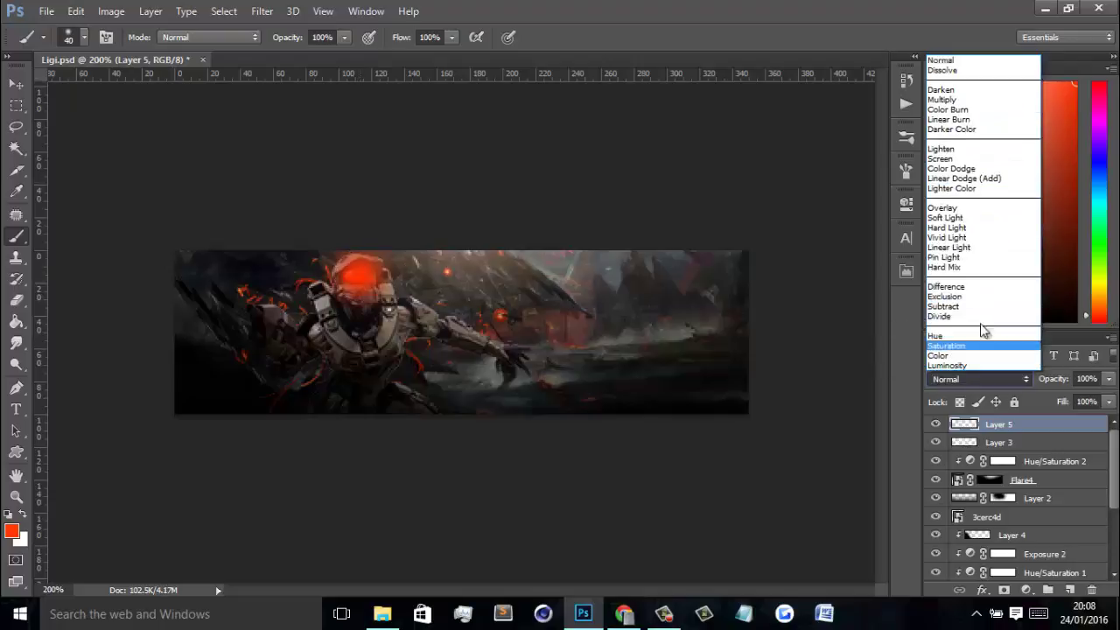
left_click(960, 179)
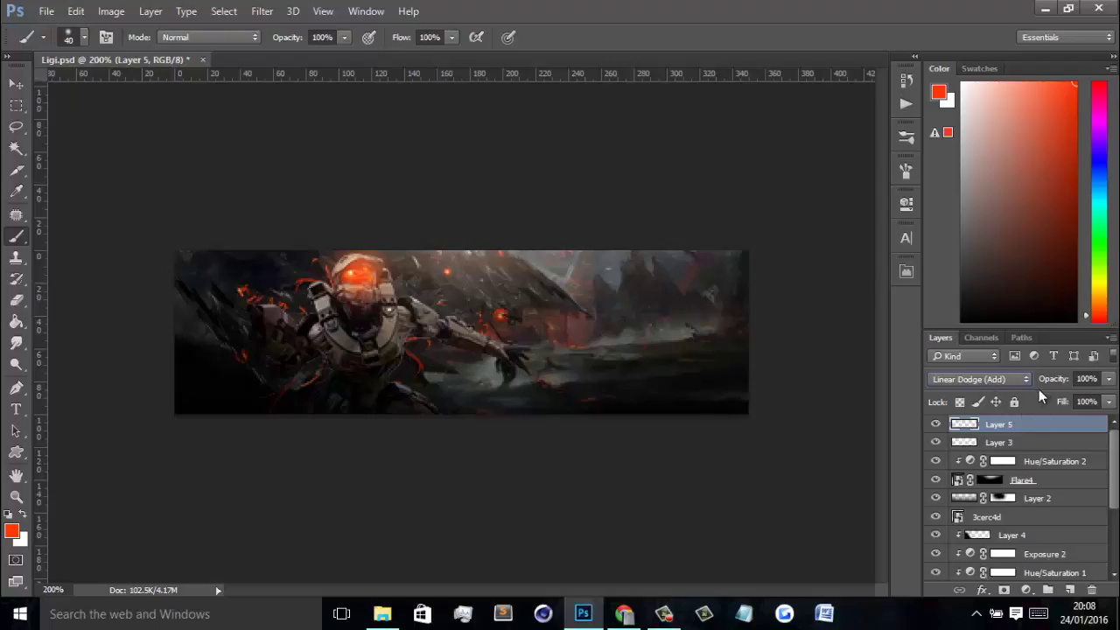
mouse_move(1038, 395)
left_mouse_down()
mouse_move(630, 388)
mouse_move(646, 387)
left_mouse_up()
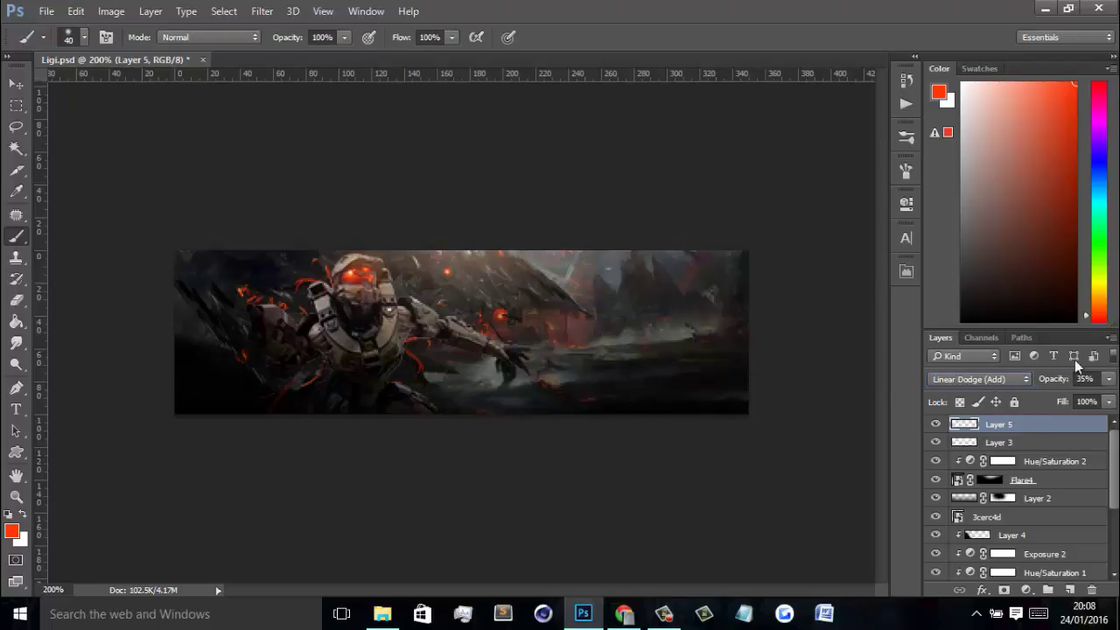
key("ctrl+z")
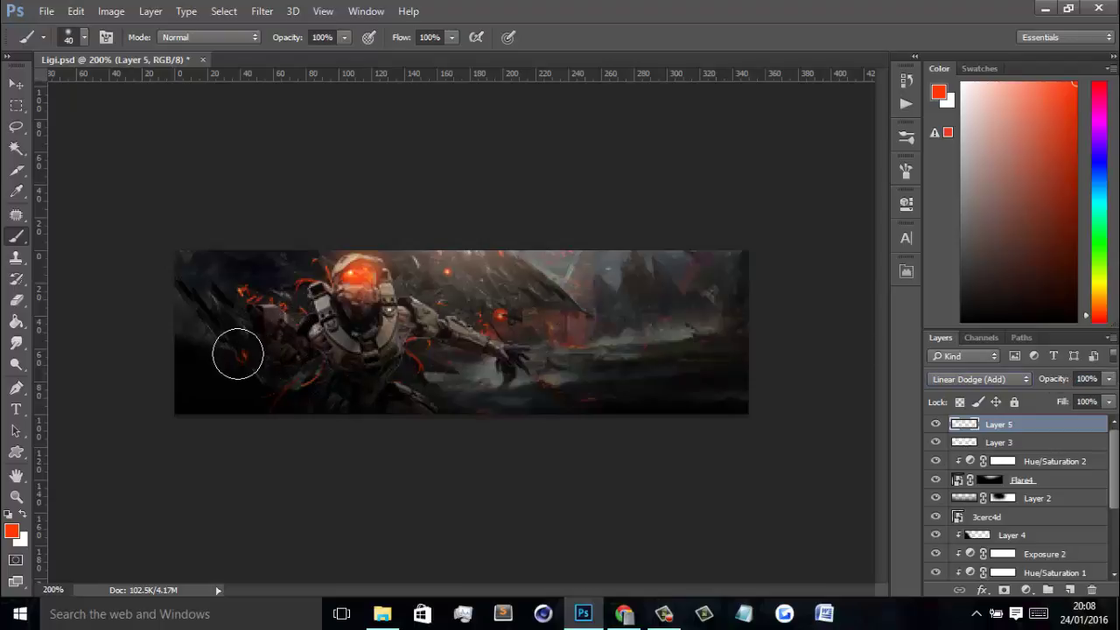
- Paint orange-red glow dabs on Layer 5 with a size 20 brush over the far-left effect and just left of the helmet
key("bracketleft")
key("bracketleft")
key("bracketleft")
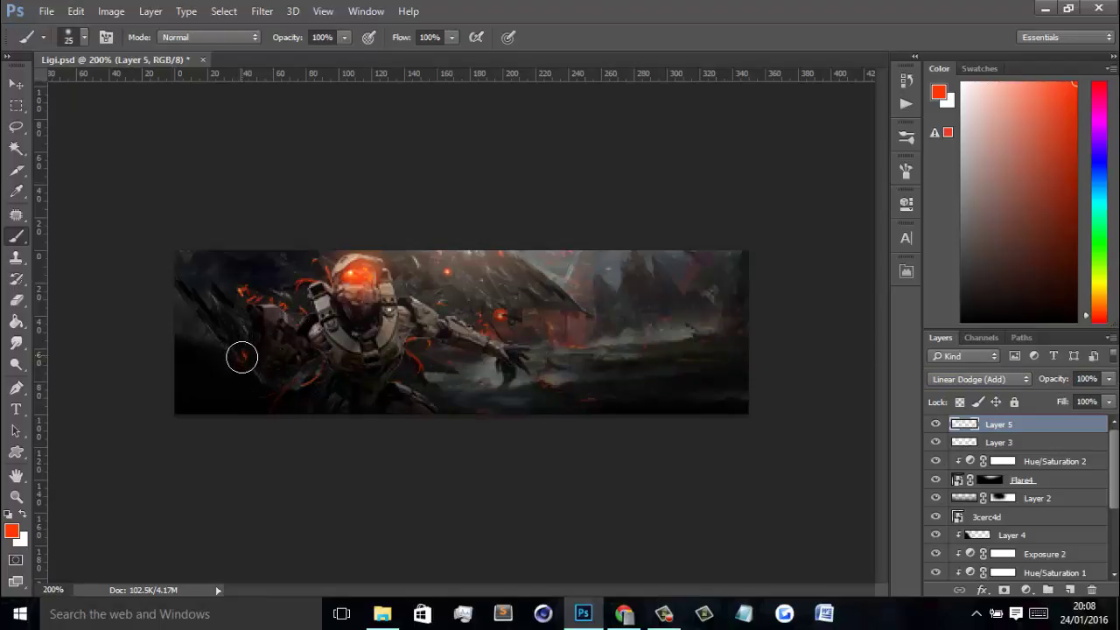
key("bracketleft")
left_click(242, 355)
key("bracketright")
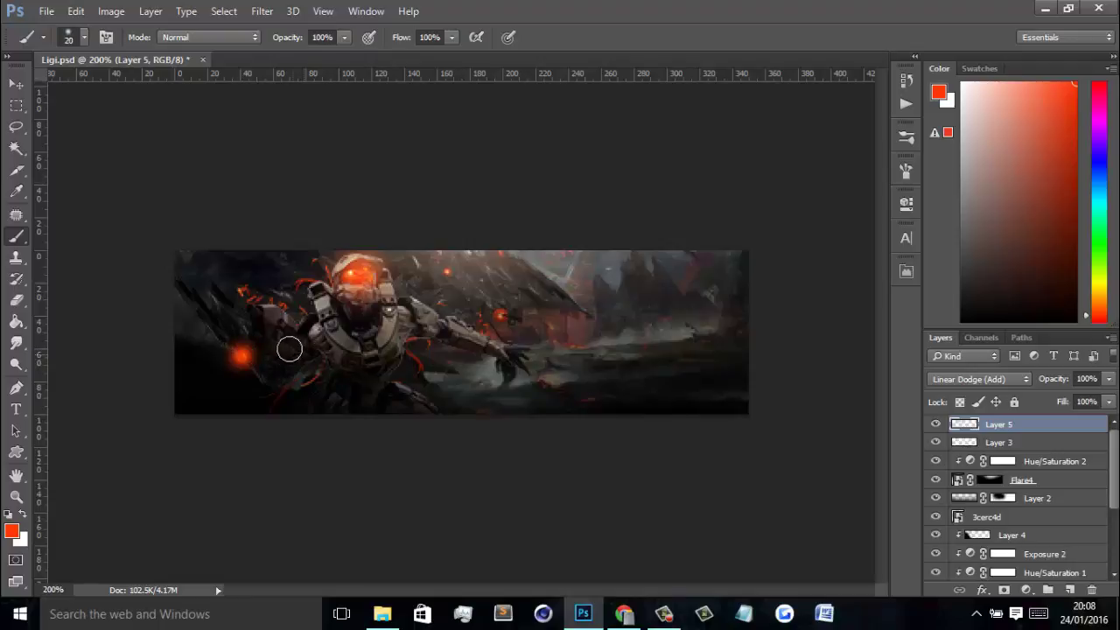
key("bracketleft")
key("bracketright")
left_click(303, 286)
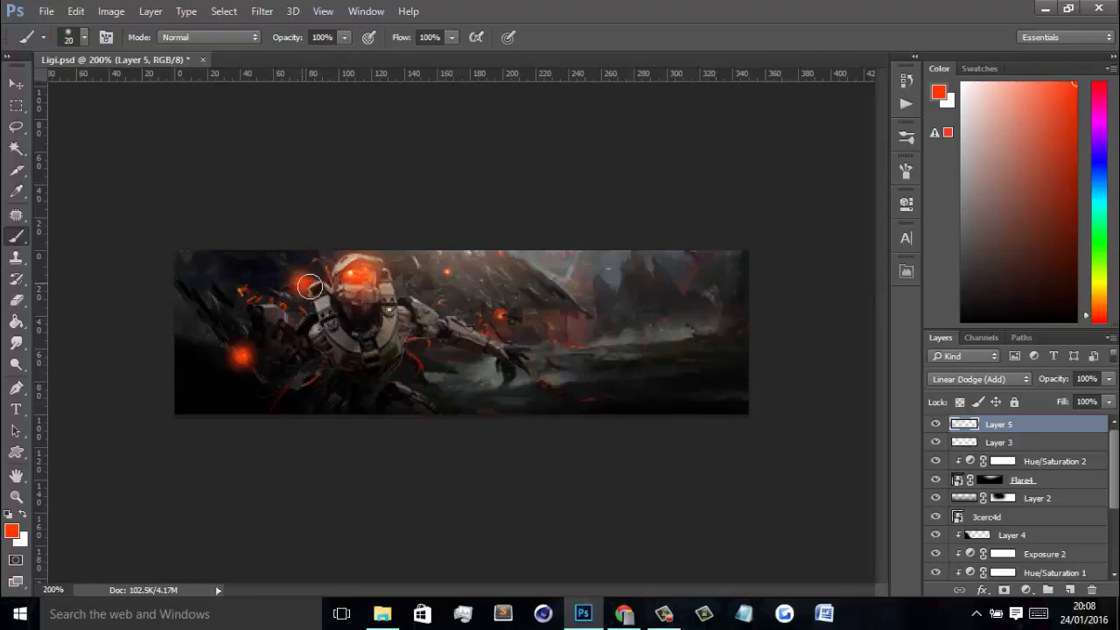
- Paint smaller glow dabs over the glowing sparks between the helmet and outstretched hand, reducing the brush to size 10
key("bracketleft")
left_click(498, 314)
key("bracketleft")
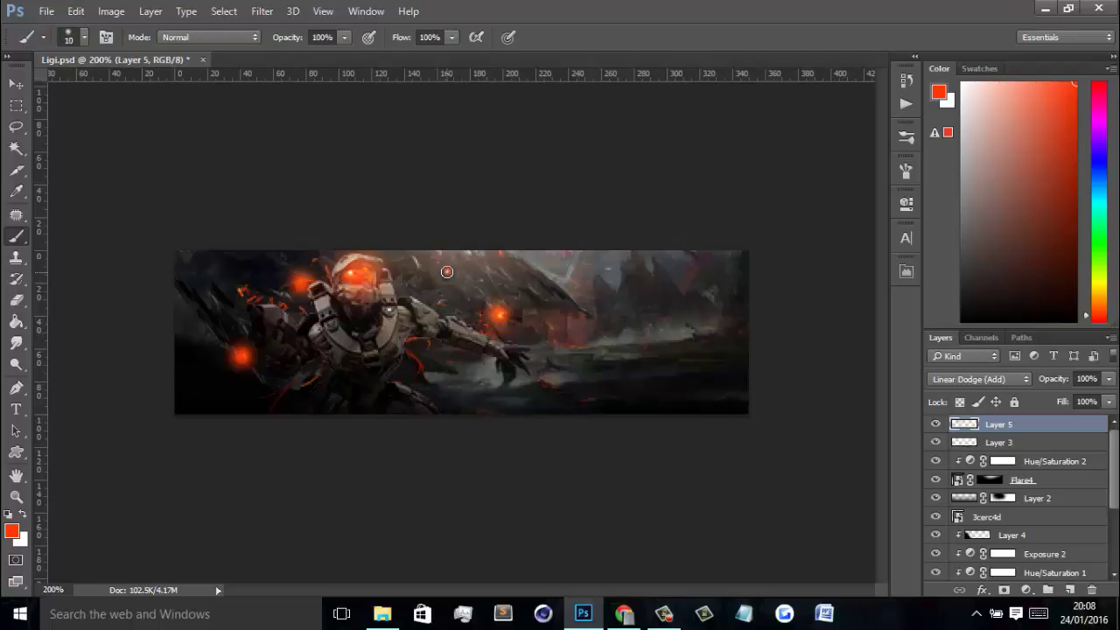
left_click(446, 272)
- Paint glow dabs at brush sizes 25, 20 and 15 over the effects around the soldier's waist, shoulders and the debris on the left
key("bracketright")
key("bracketright")
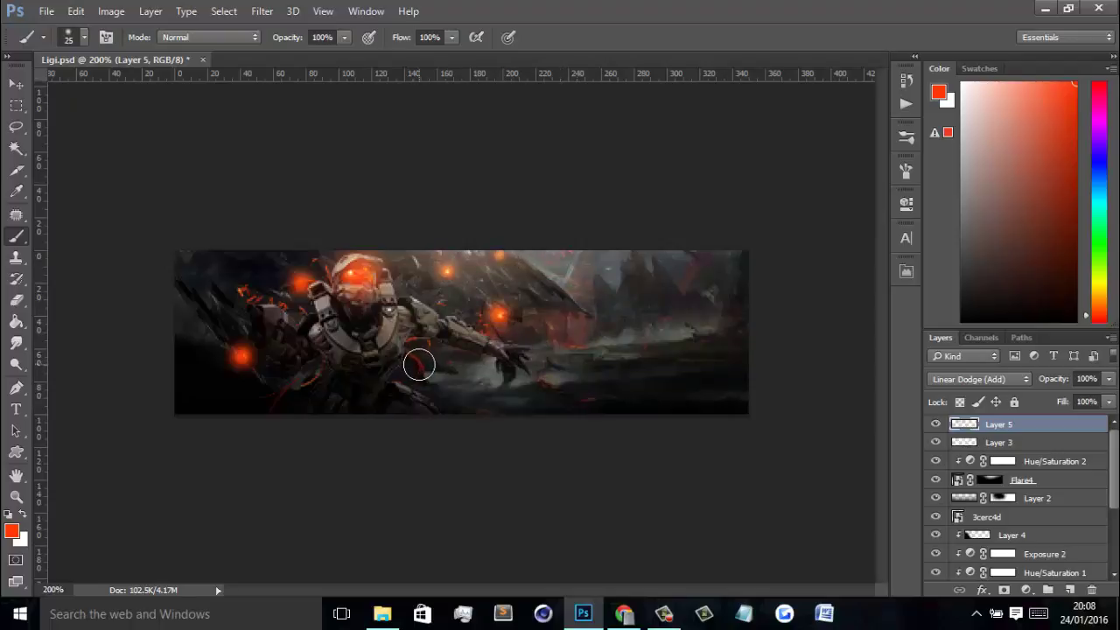
left_click(416, 364)
left_click(317, 377)
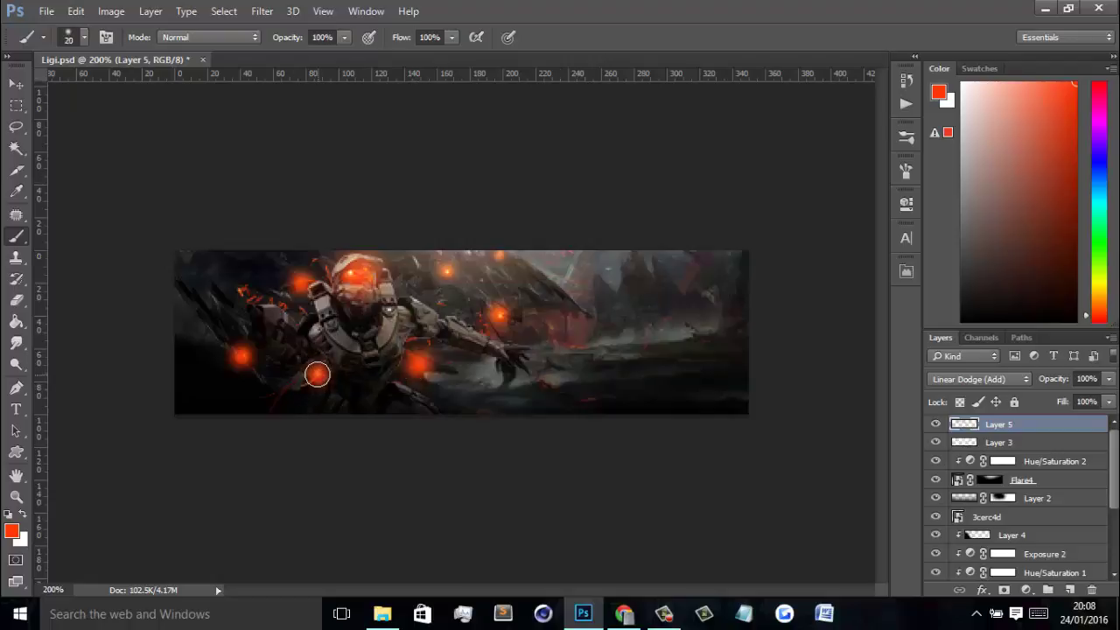
left_click(253, 300)
key("bracketleft")
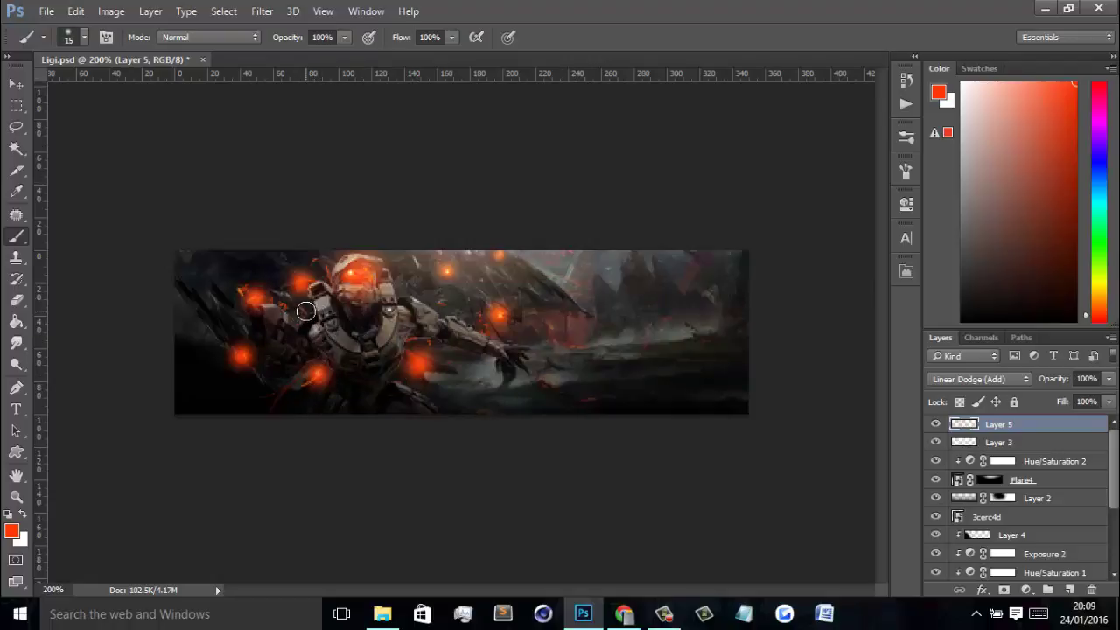
left_click(306, 311)
left_click(441, 305)
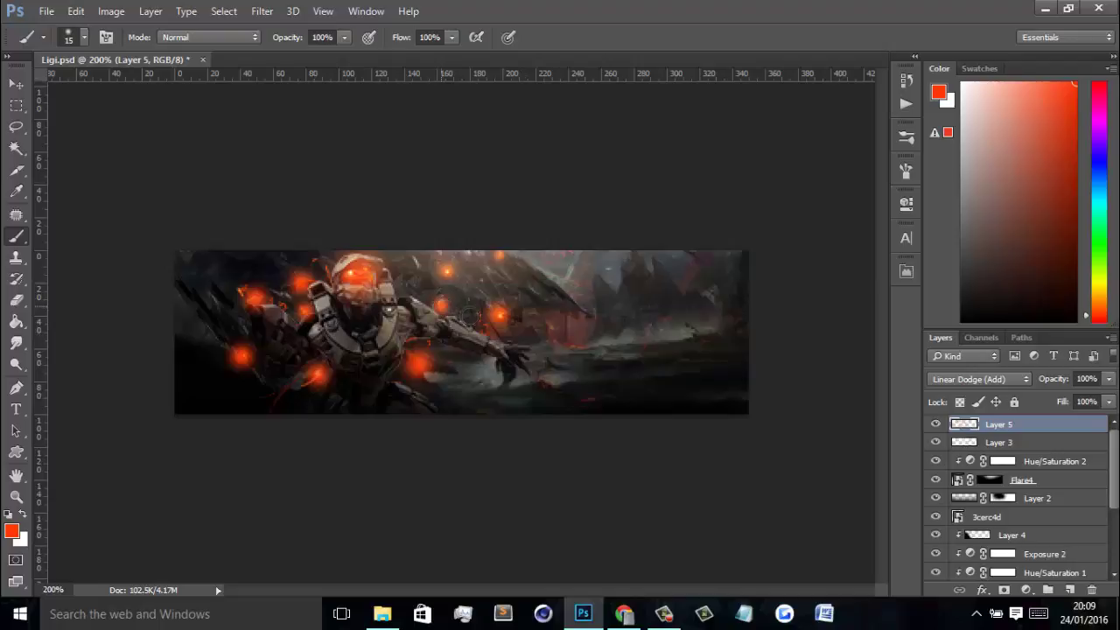
- Lower the opacity of Layer 5 to 25%
key("ctrl+minus")
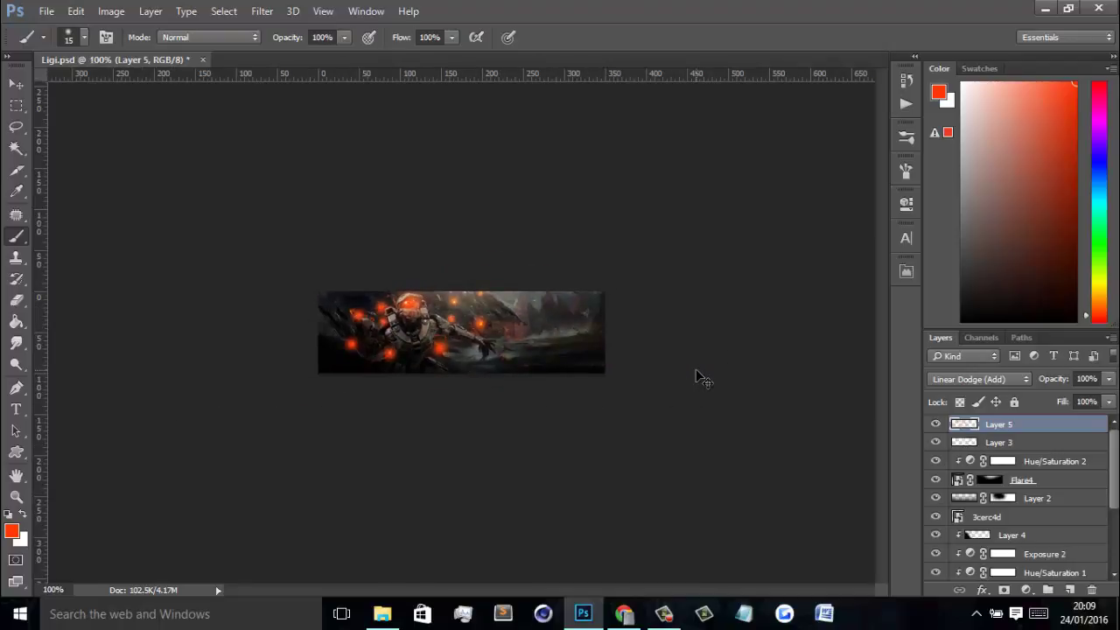
key("ctrl+plus")
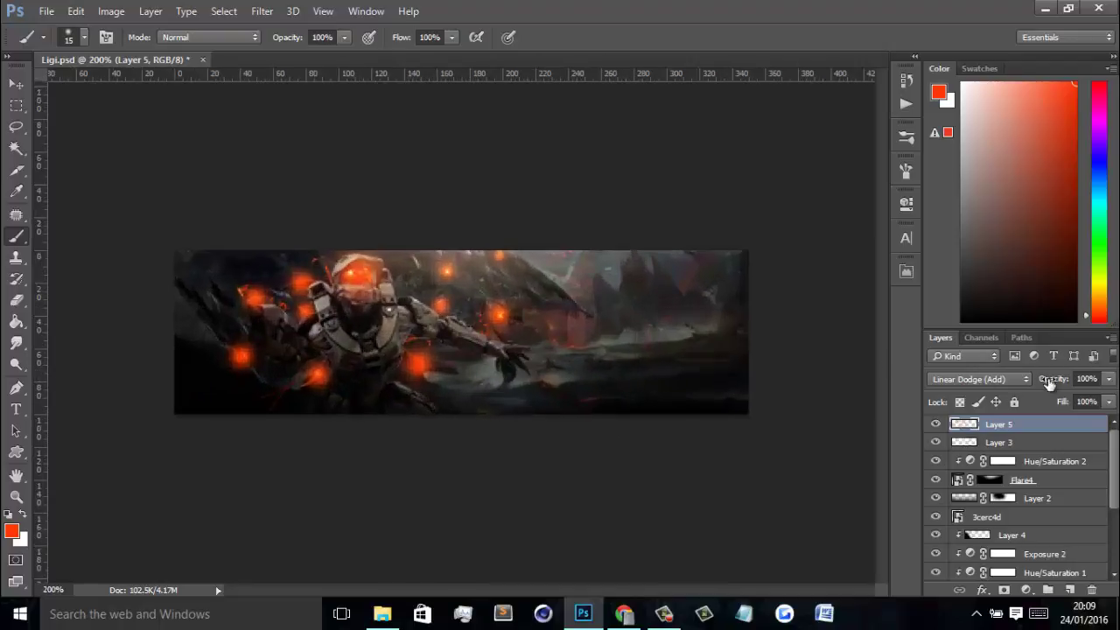
mouse_move(1049, 384)
left_mouse_down()
mouse_move(924, 393)
mouse_move(813, 376)
mouse_move(828, 371)
left_mouse_up()
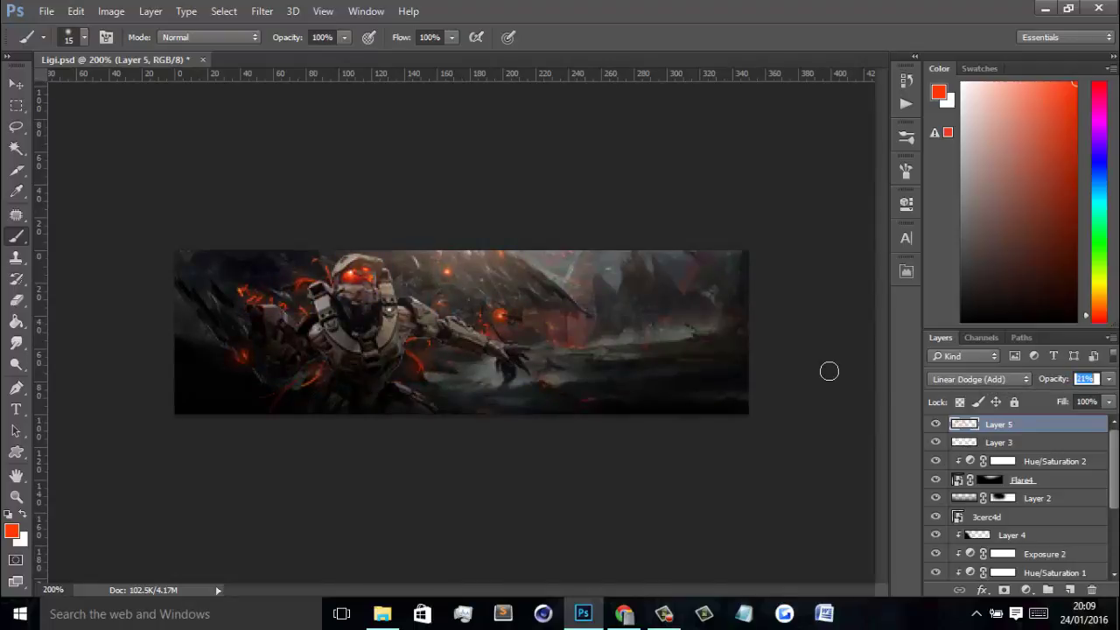
left_click(1083, 380)
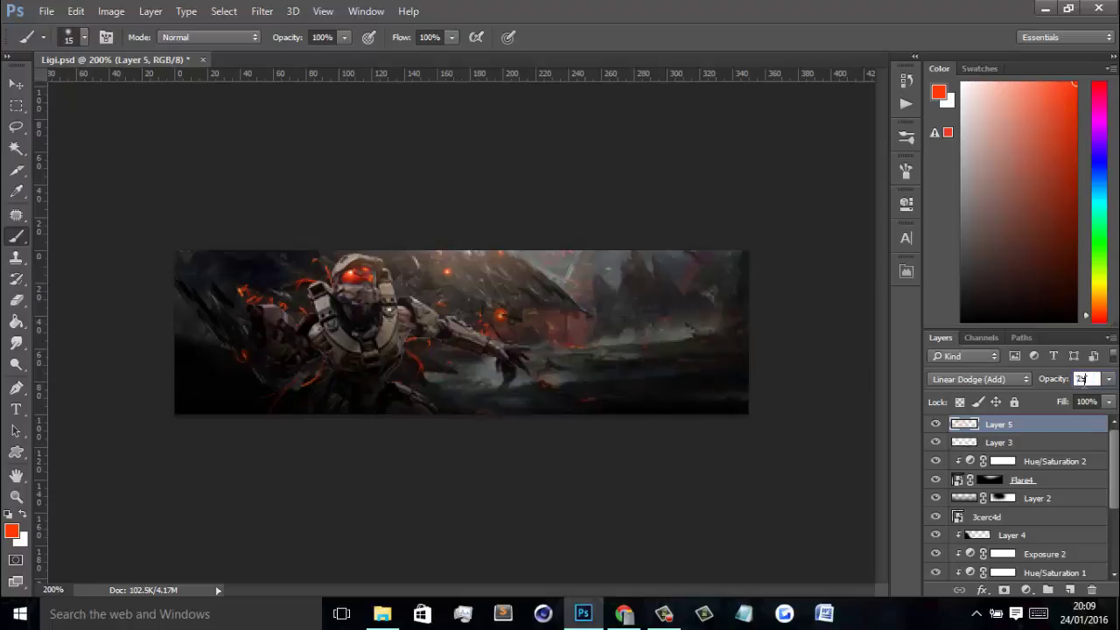
key("Return")
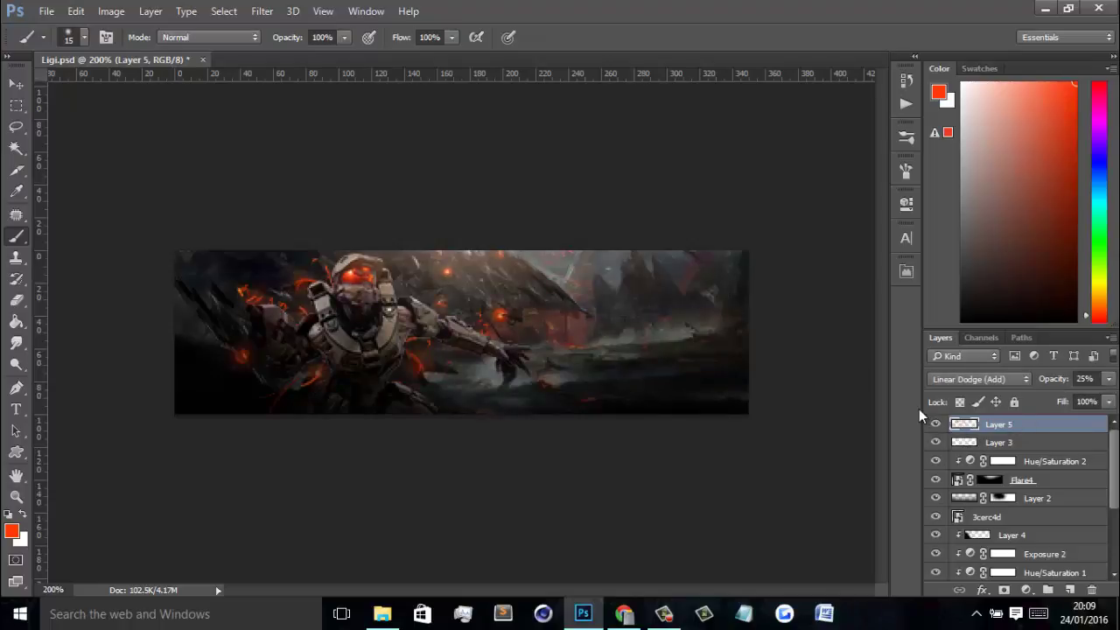
- Toggle Layer 5's visibility repeatedly to compare the banner with and without the painted glows
key("ctrl+minus")
left_click(935, 425)
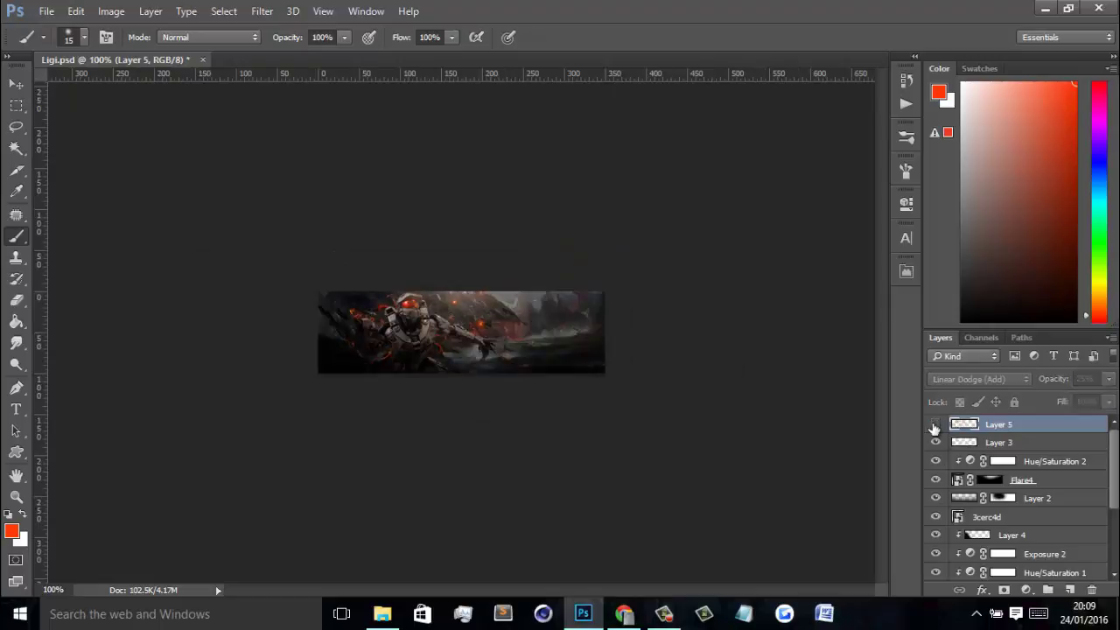
left_click(935, 425)
left_click(935, 425)
left_click(936, 424)
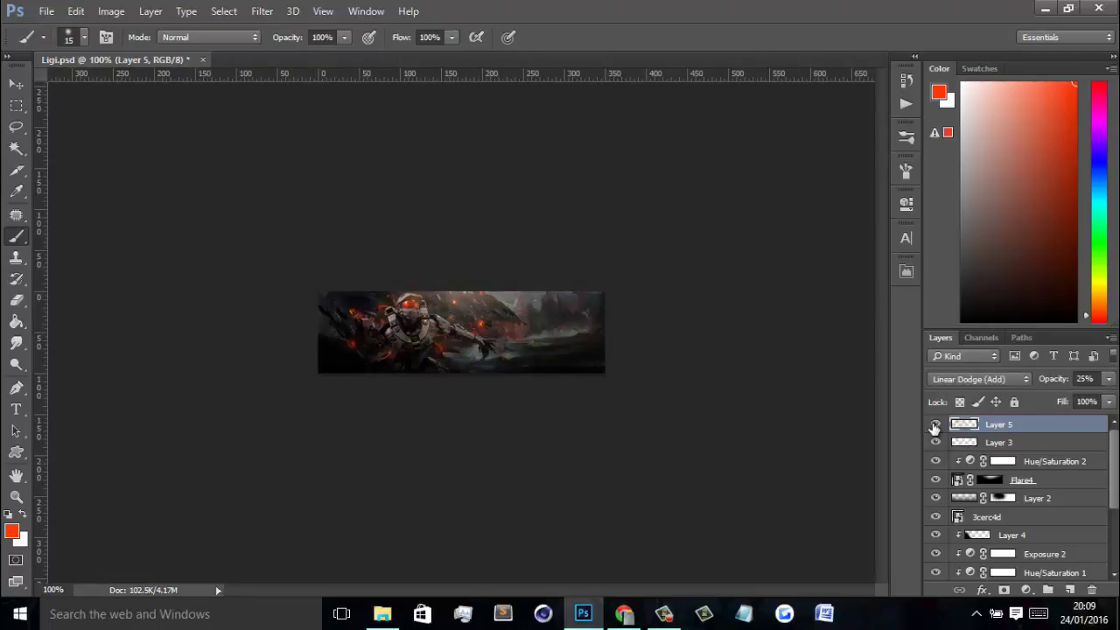
left_click(935, 424)
left_click(935, 425)
left_click(935, 424)
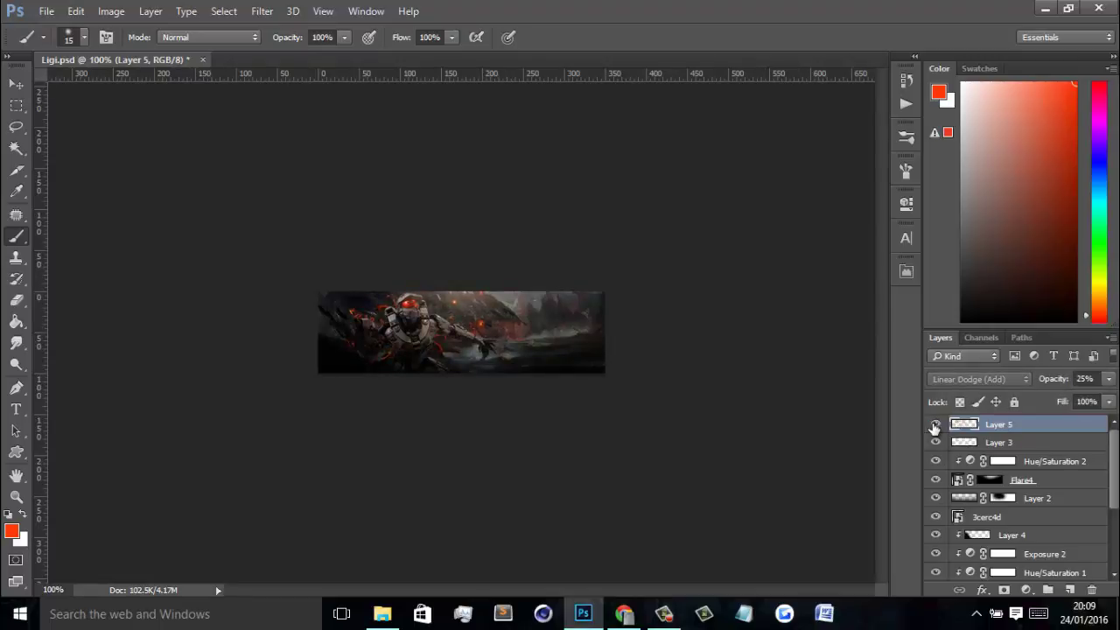
left_click(935, 424)
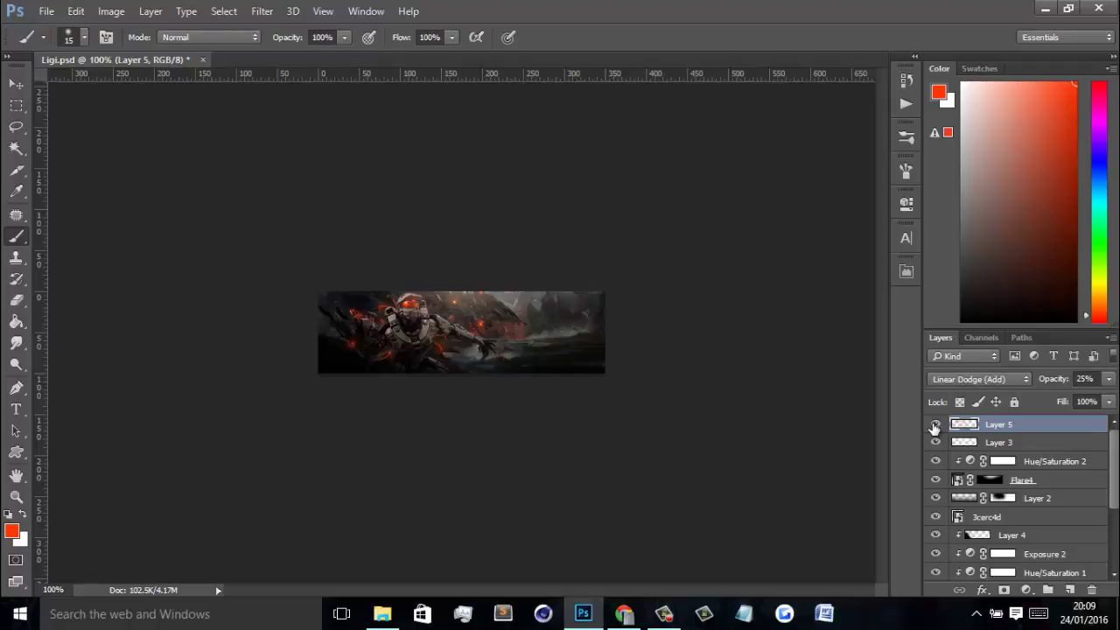
- Rename Layer 5 as Glows
double_click(998, 424)
type("Glows")
key("Return")
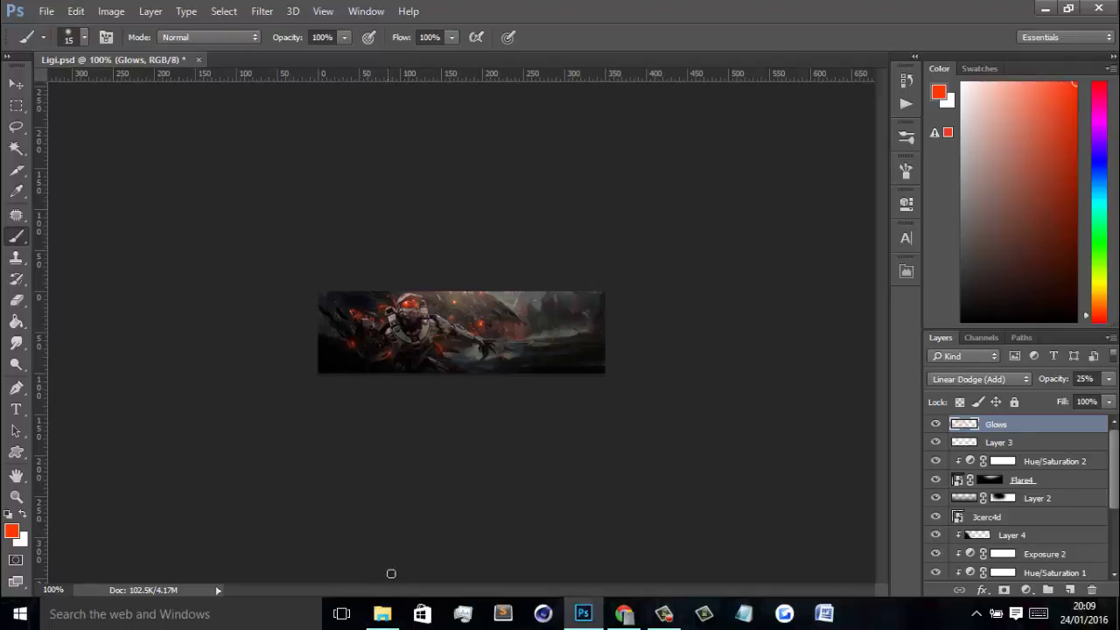
- Switch to File Explorer, open the Cool Texture folder in Resources and preview tex - AlonsoGFX (1).png
left_click(382, 613)
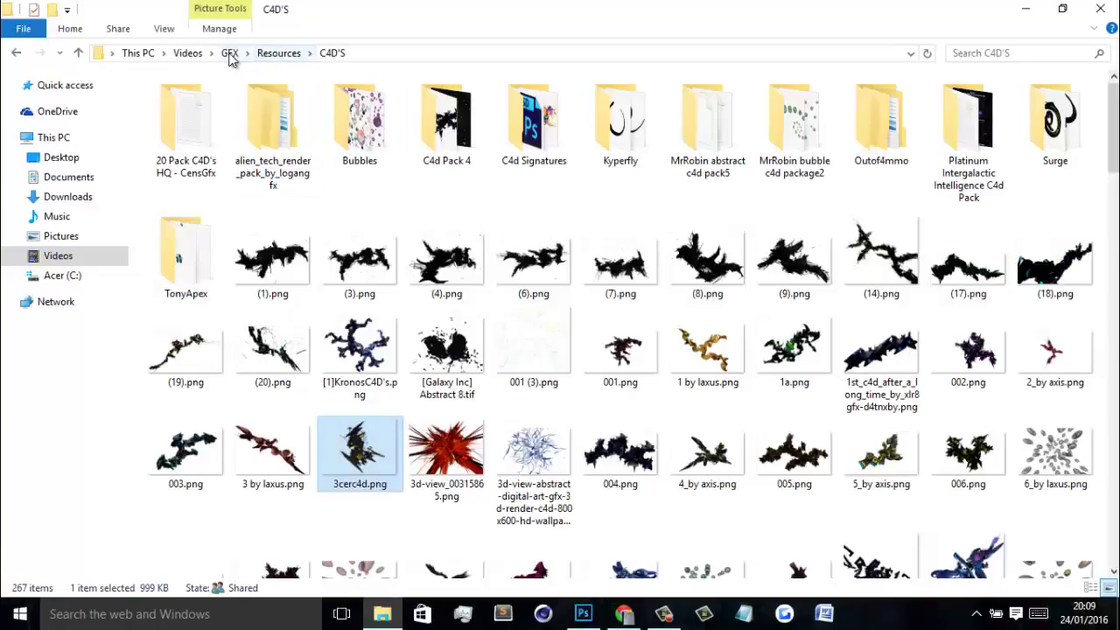
left_click(278, 53)
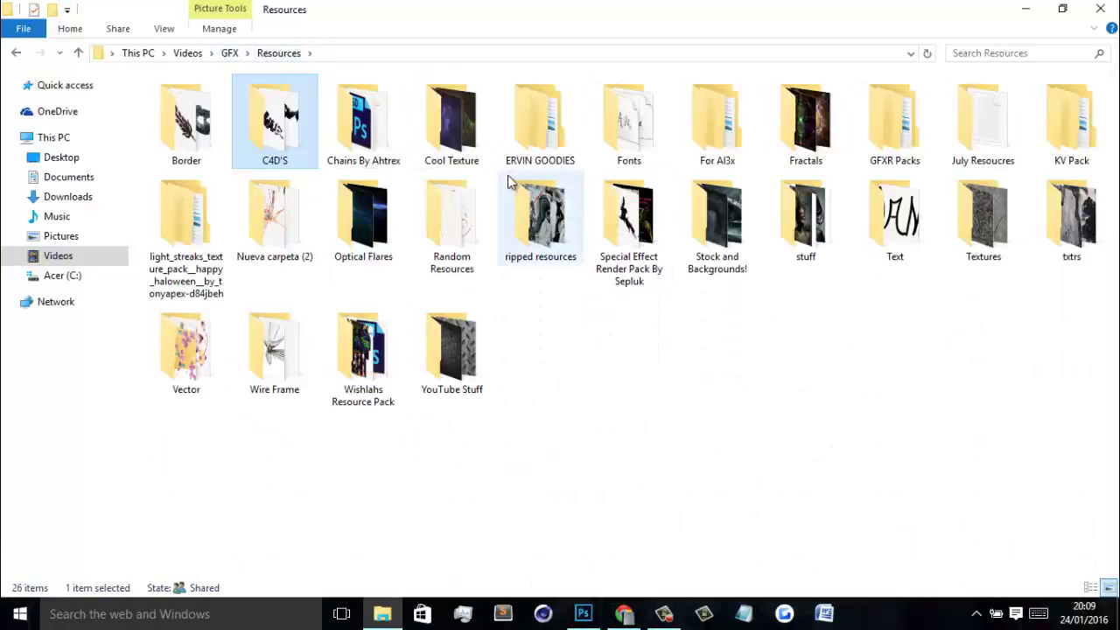
double_click(453, 127)
scroll(905, 376, "down", 5)
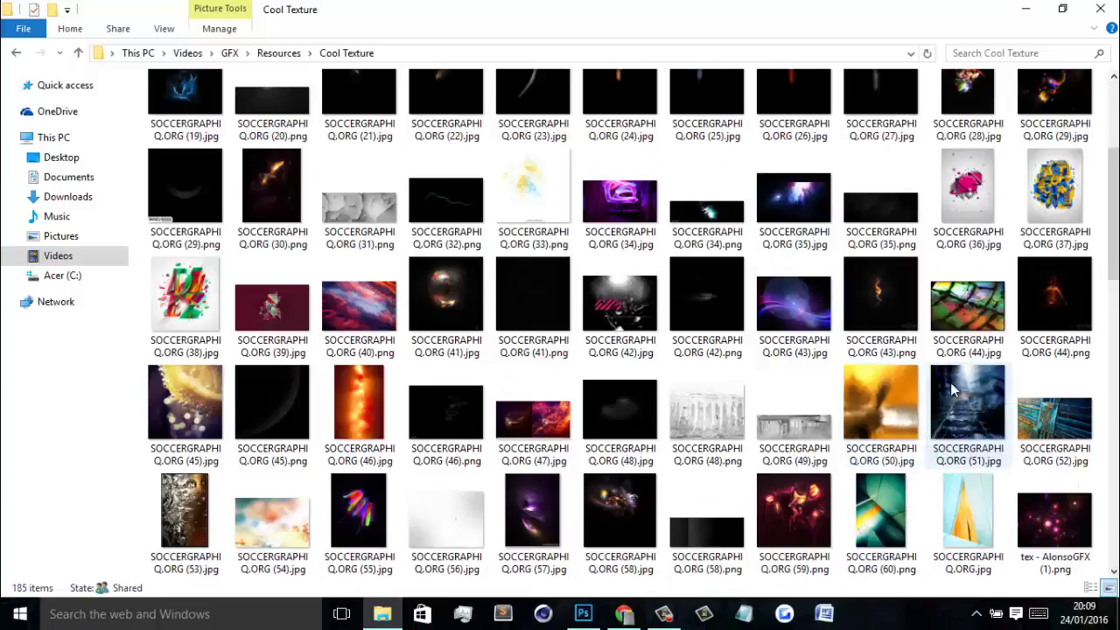
double_click(1055, 520)
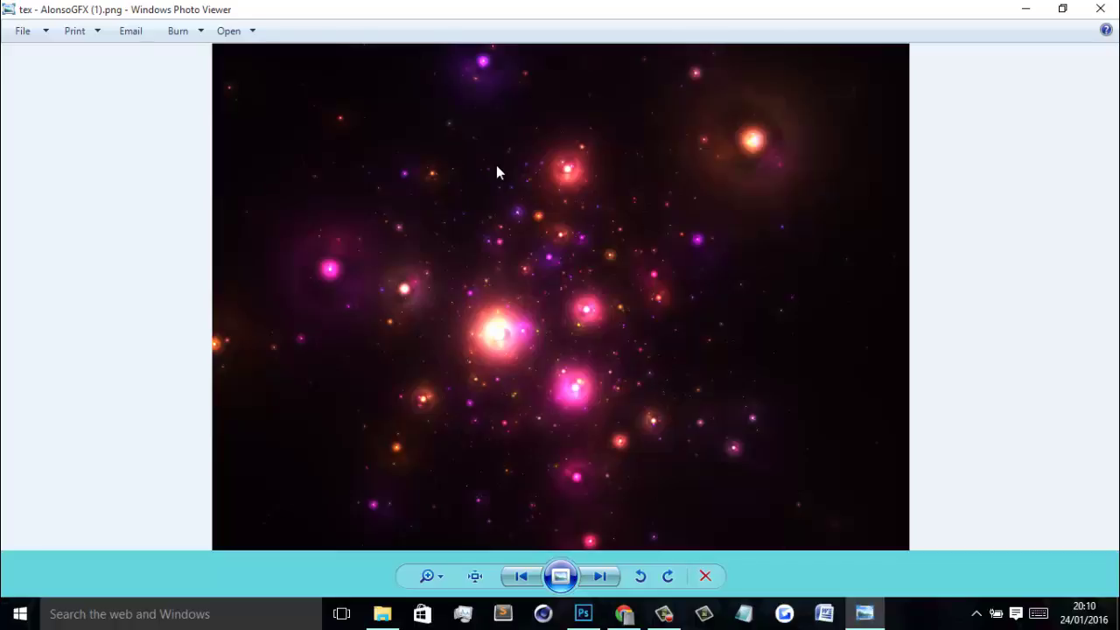
left_click(1100, 9)
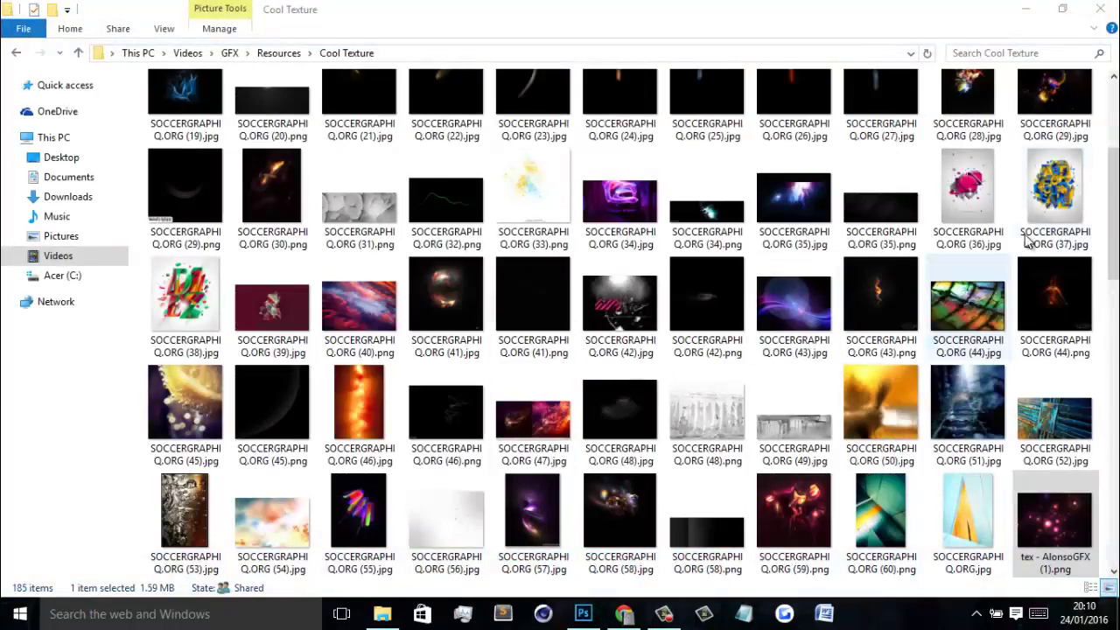
- Place tex - AlonsoGFX (1).png into the Ligi.psd banner in Photoshop so that it covers the whole canvas
left_click(582, 615)
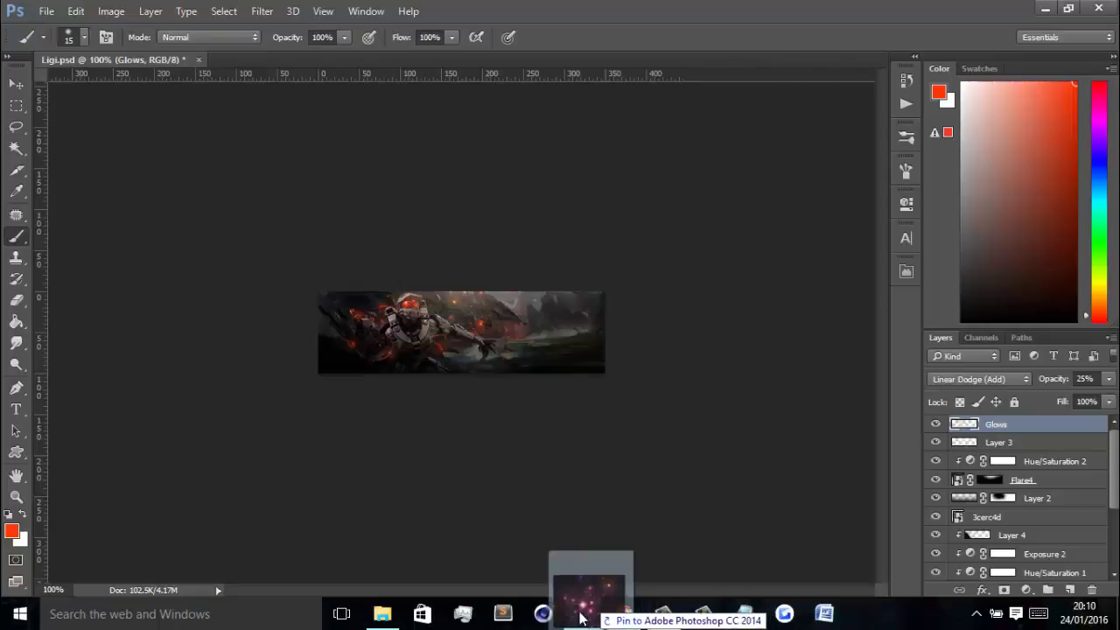
left_click_drag(582, 615, 460, 395)
mouse_move(520, 374)
left_mouse_down()
mouse_move(665, 378)
mouse_move(713, 399)
left_mouse_up()
key("shift+alt+a")
key("Return")
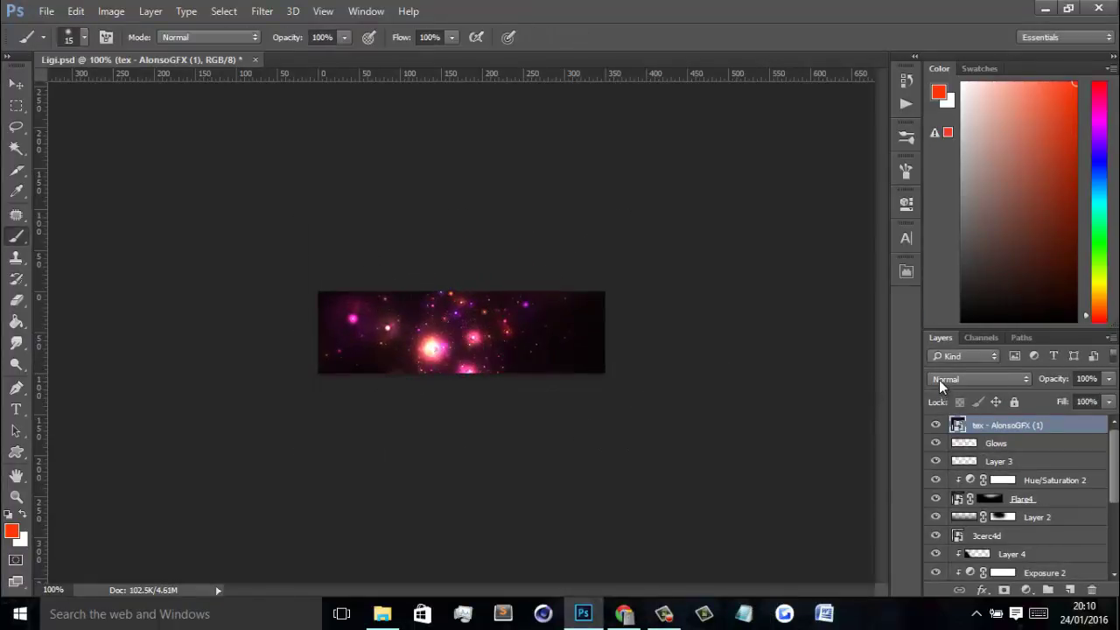
- Set the placed texture layer's blend mode to Screen and shift the texture slightly to the right over the banner
left_click(962, 379)
left_click(954, 164)
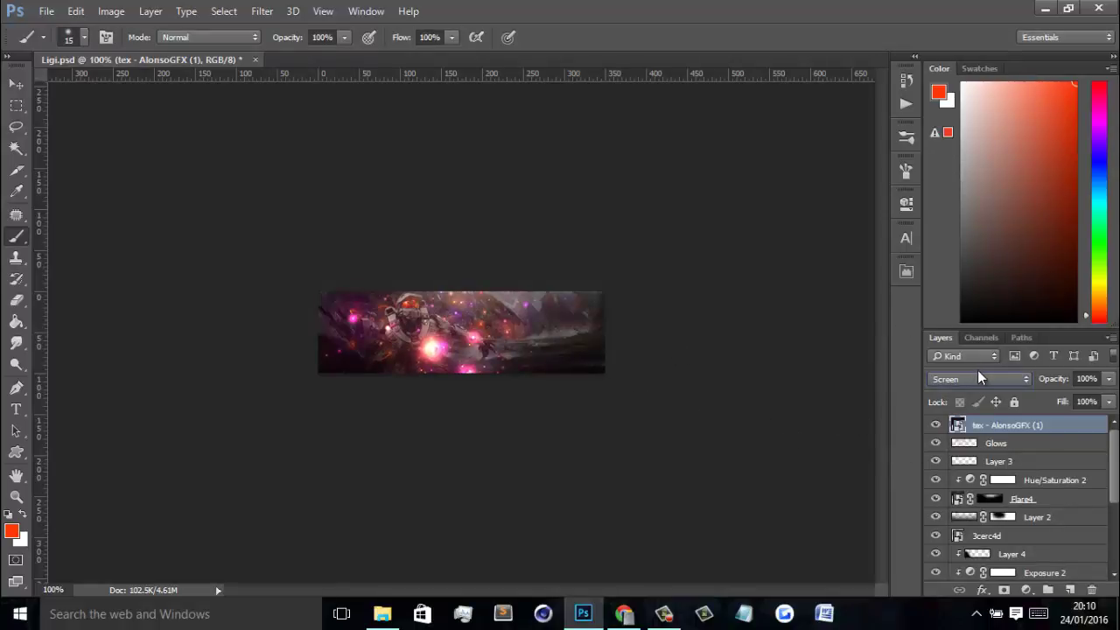
key("v")
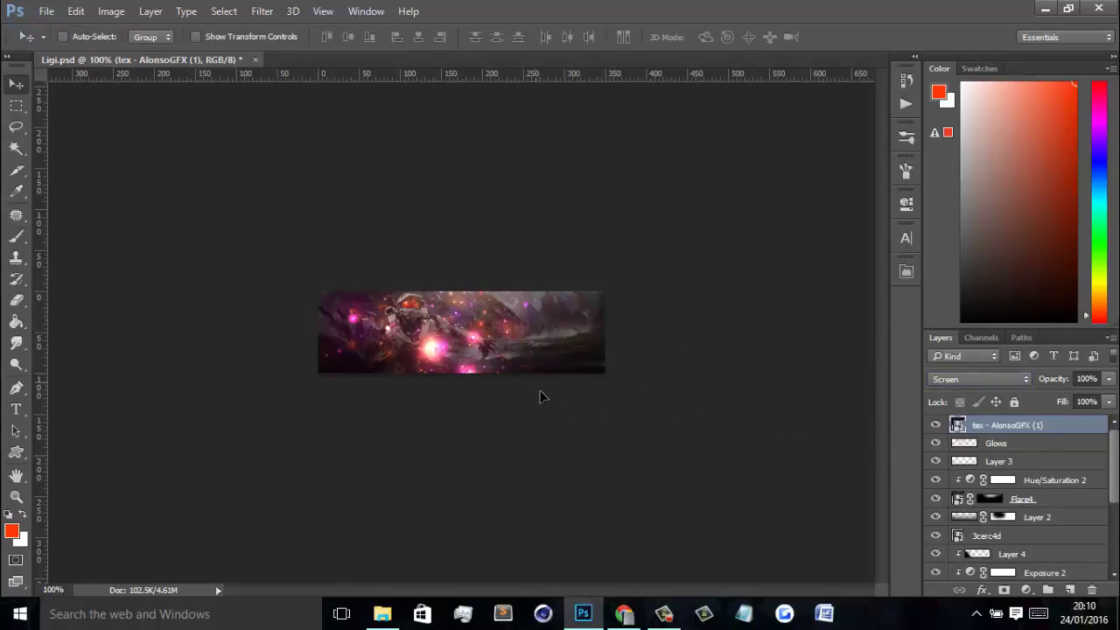
mouse_move(539, 390)
left_mouse_down()
mouse_move(554, 405)
mouse_move(526, 436)
mouse_move(554, 404)
mouse_move(553, 384)
left_mouse_up()
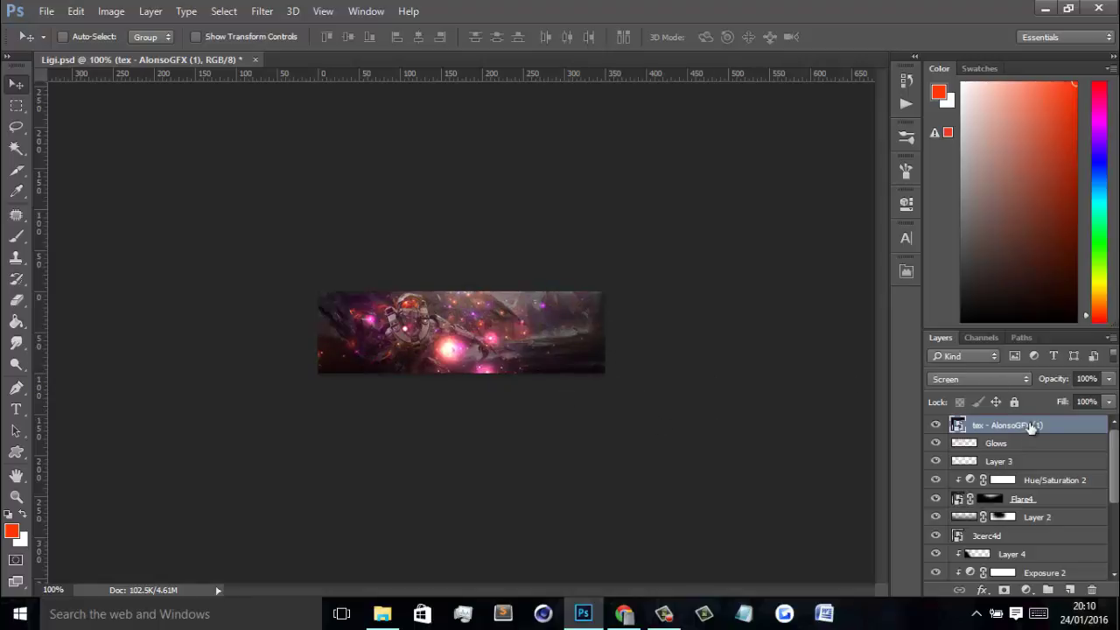
- Move the tex - AlonsoGFX (1) layer down the stack to between 3cerc4d and Layer 4
scroll(1032, 490, "down", 5)
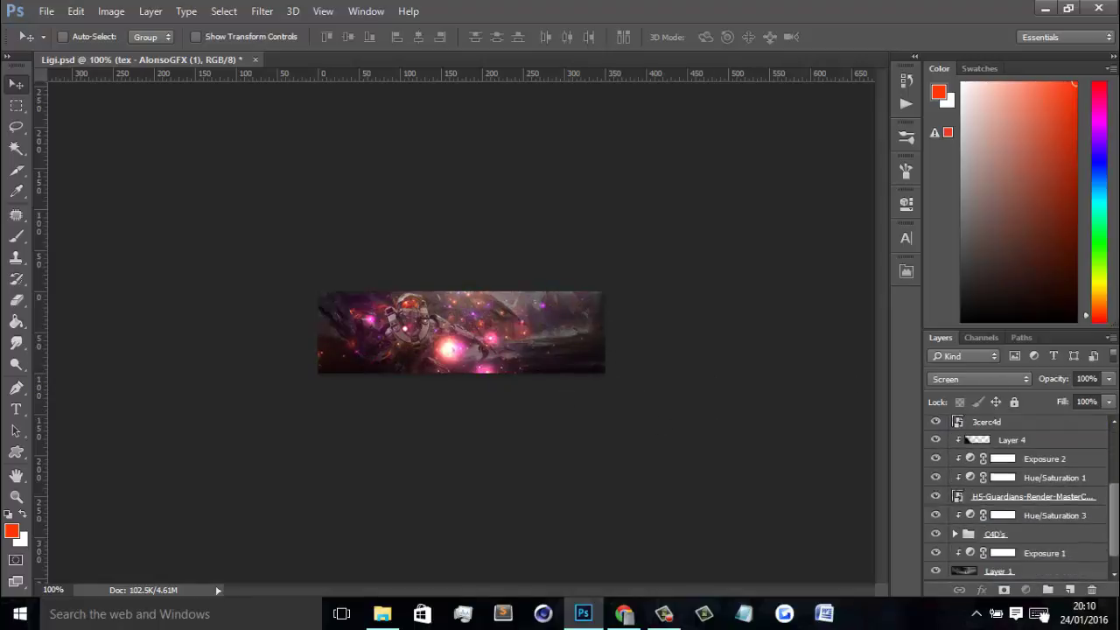
scroll(1015, 525, "down", 1)
left_click_drag(1006, 578, 1024, 479)
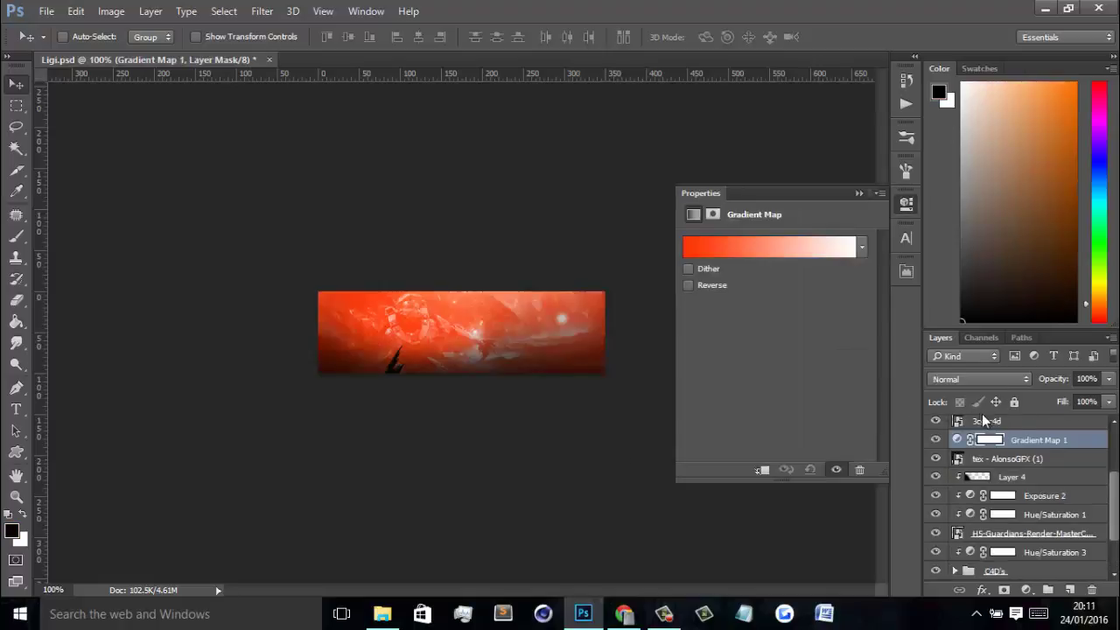
- Clip Gradient Map 1 to the tex - AlonsoGFX (1) layer and apply the Black, White gradient preset to it
right_click(1030, 440)
left_click(726, 309)
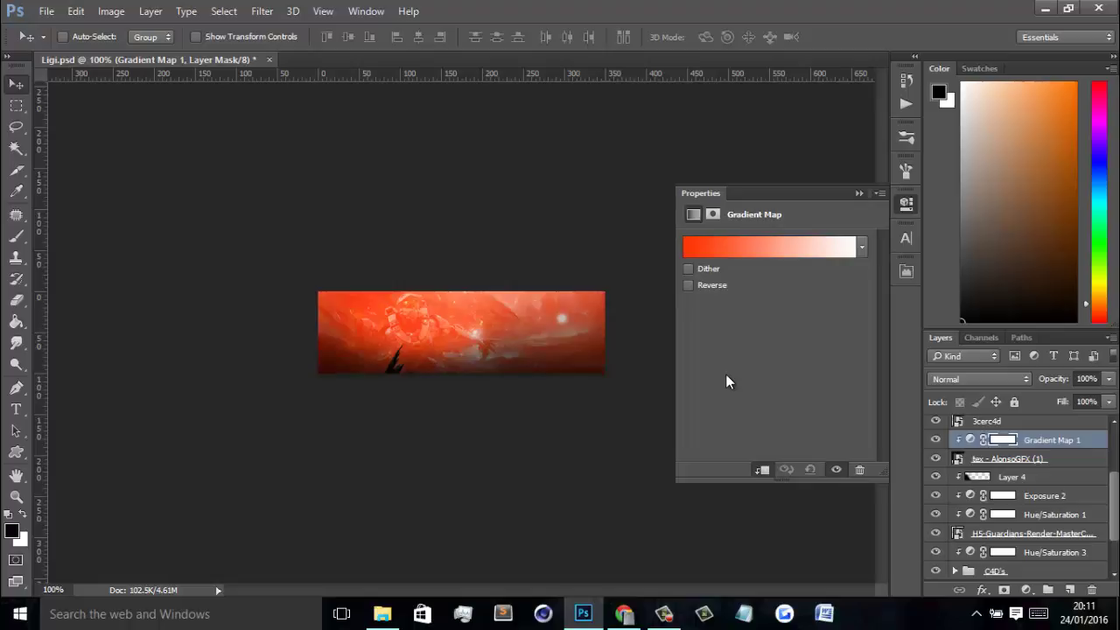
left_click(760, 250)
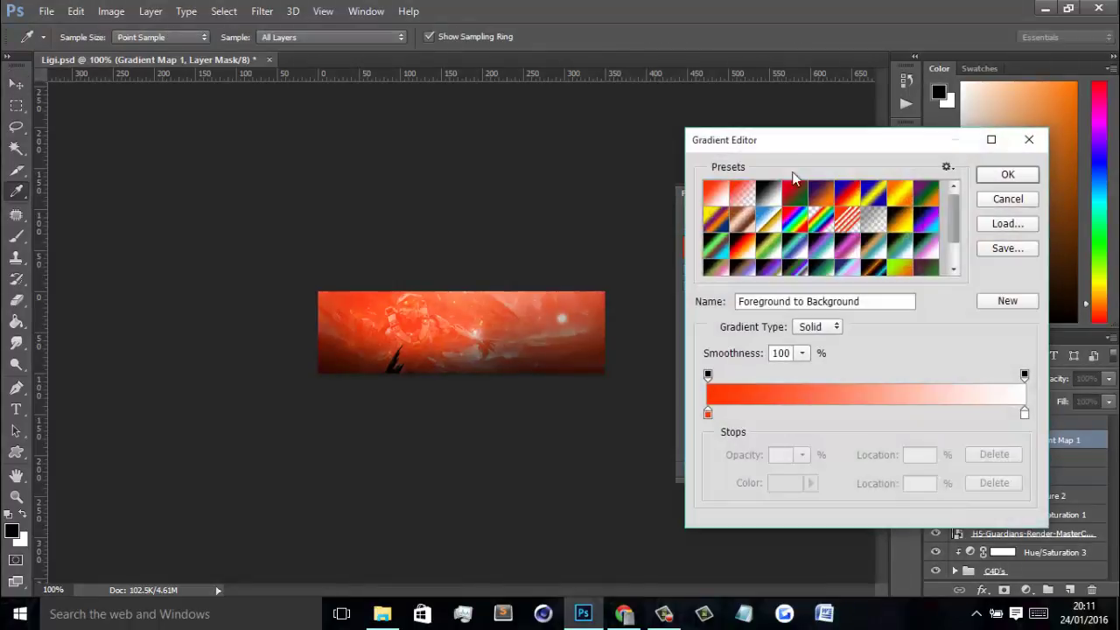
scroll(800, 187, "down", 2)
scroll(819, 212, "up", 2)
left_click(777, 197)
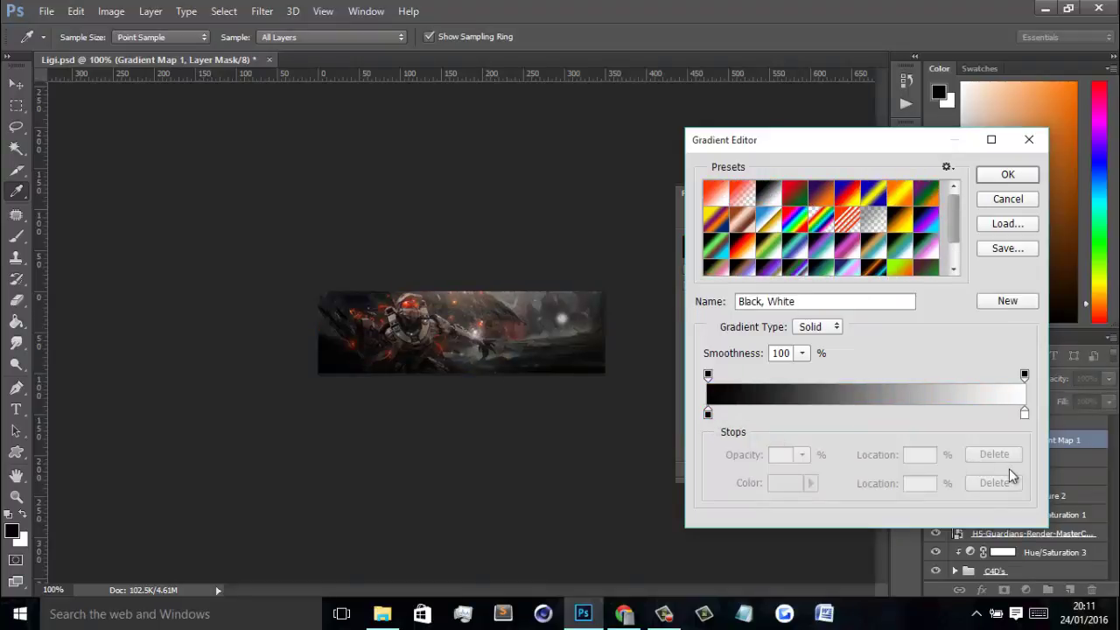
- Add a red-orange colour stop (#ff3503) at 98% in the gradient map's black-to-white gradient
left_click(1022, 415)
double_click(1022, 414)
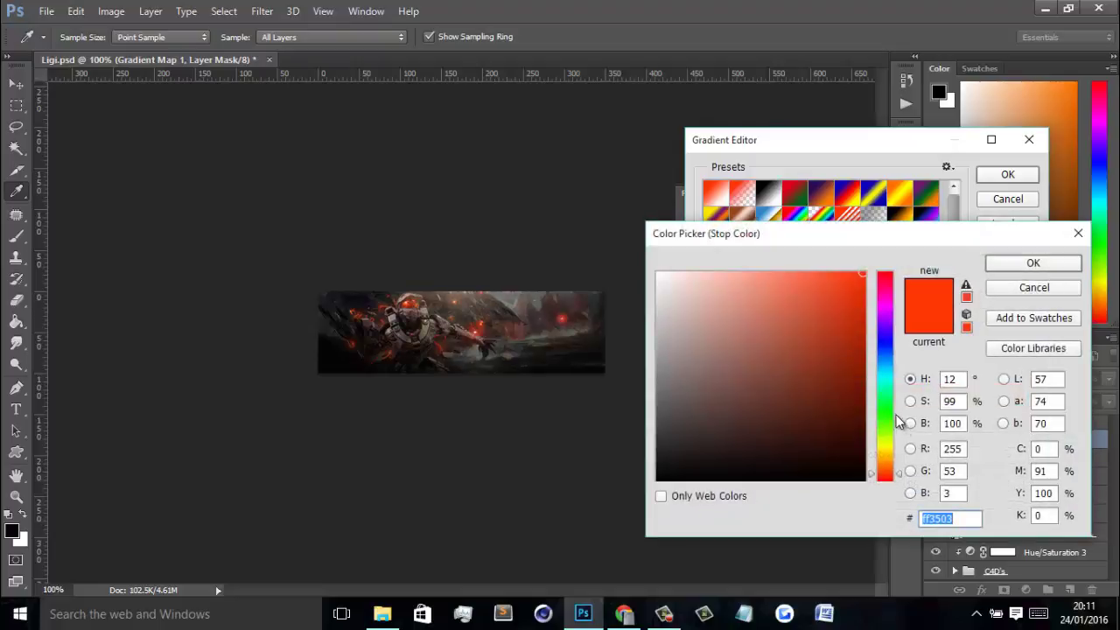
left_click(1035, 269)
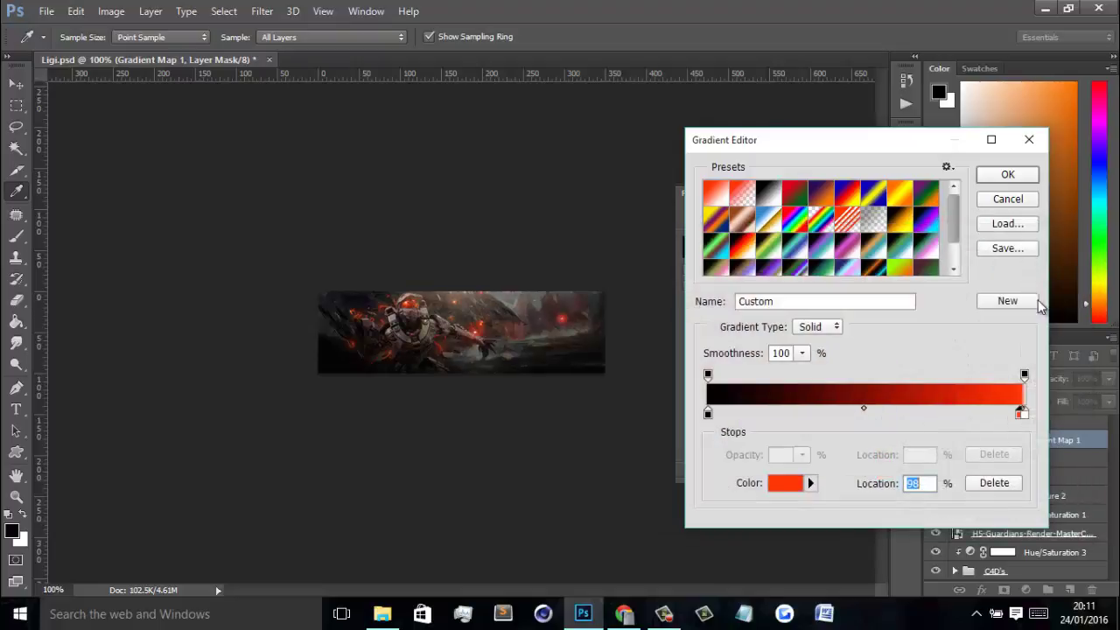
- Delete the white end stop from the gradient map's gradient and move the red-orange stop to 100%
left_click(1025, 416)
left_click(1008, 486)
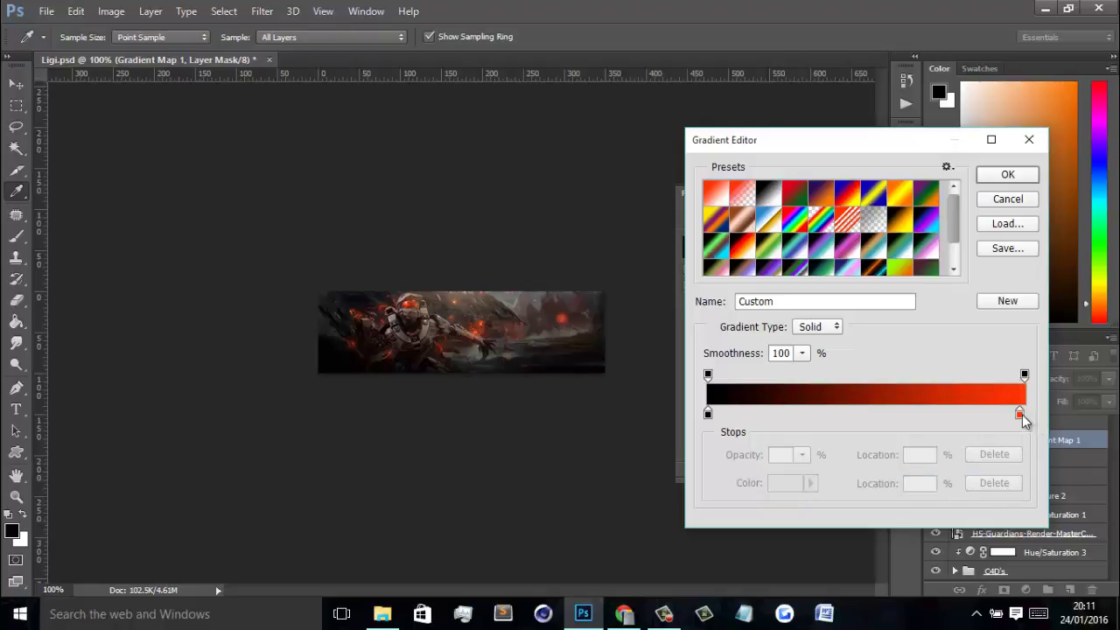
left_click(1024, 414)
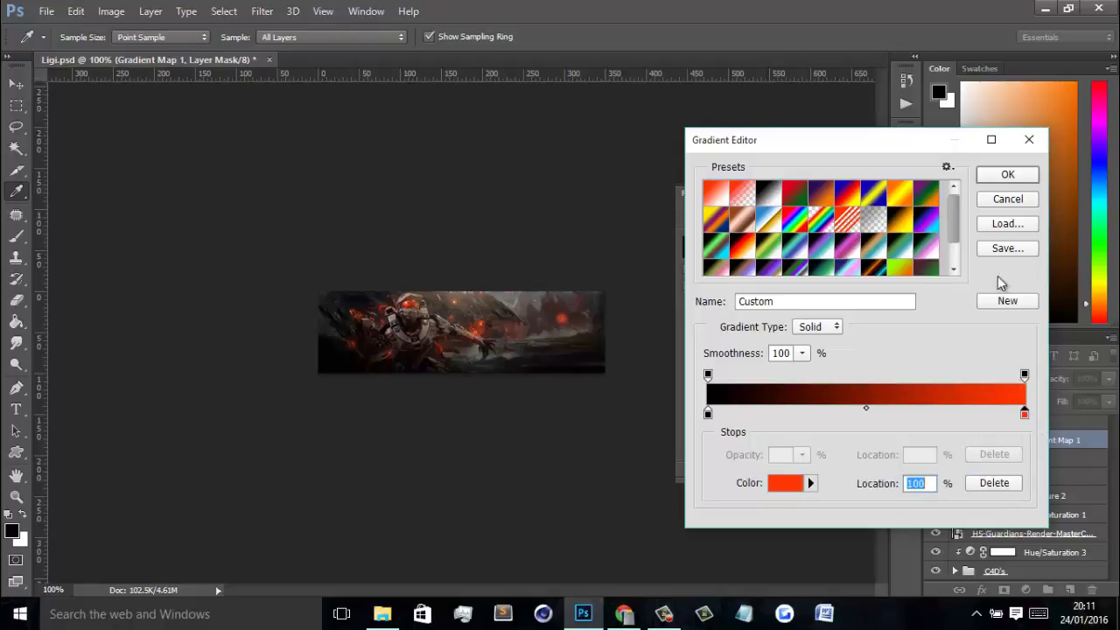
left_click(1008, 176)
- Set the Gradient Map 1 layer's blend mode to Hue and compare the banner with and without the adjustment
left_click(989, 383)
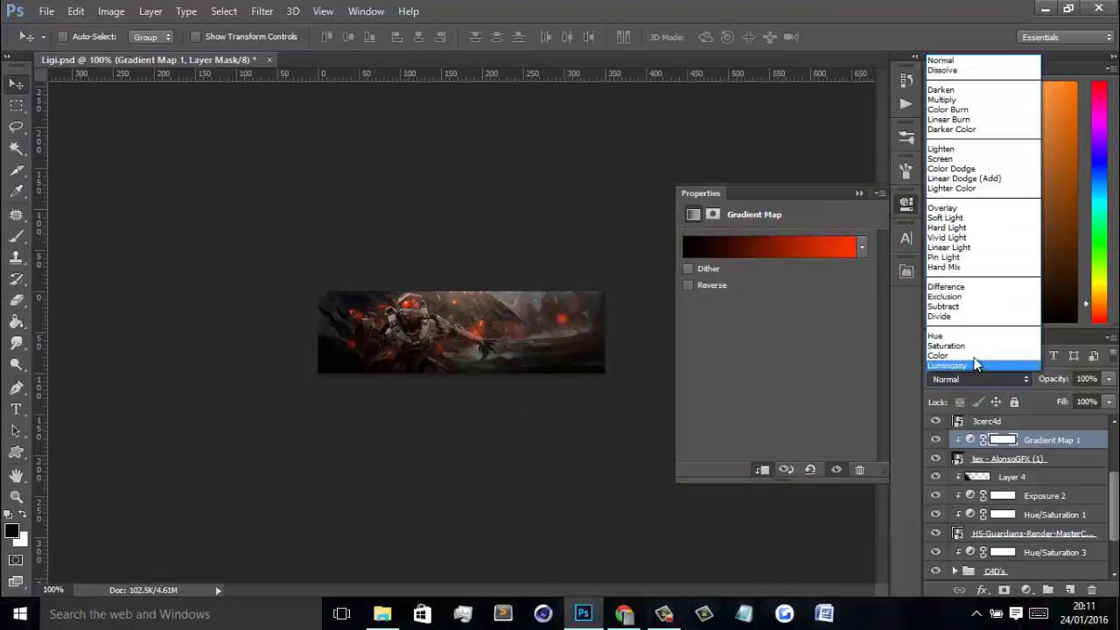
left_click(954, 341)
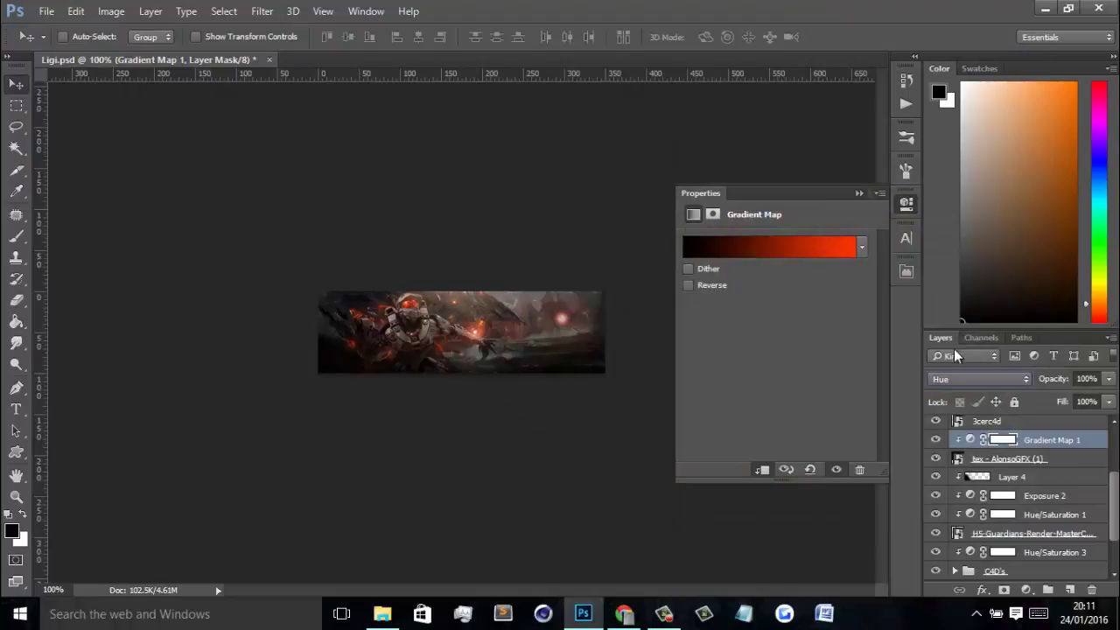
left_click(936, 441)
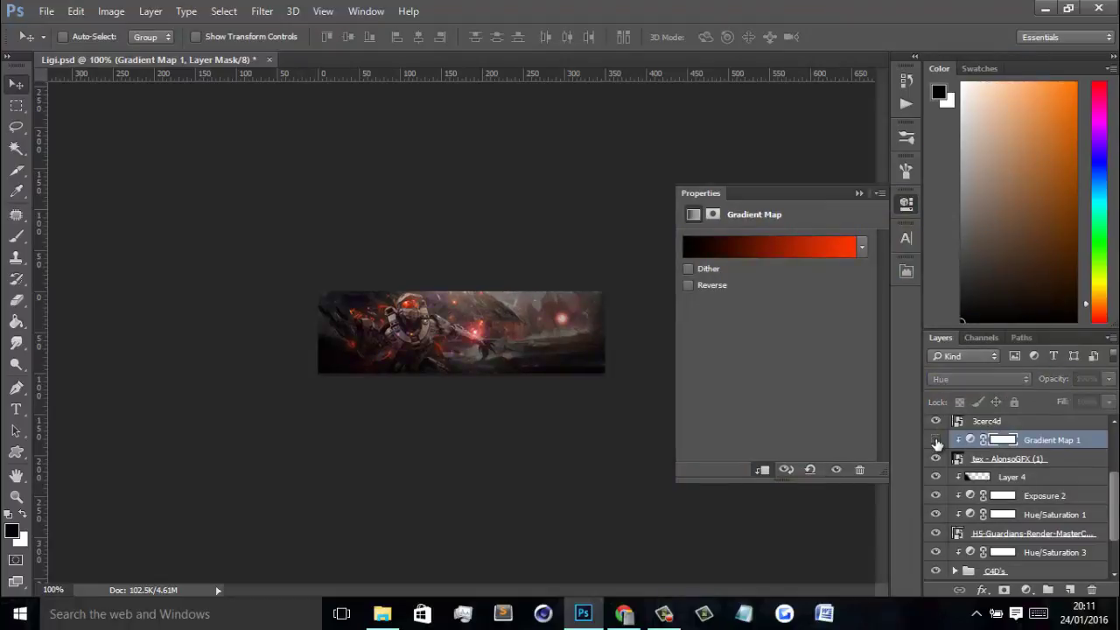
left_click(936, 440)
left_click(936, 440)
left_click(936, 440)
- Toggle the visibility of the tex - AlonsoGFX (1) layer repeatedly to compare the banner with and without the texture
left_click(937, 459)
left_click(938, 460)
left_click(938, 460)
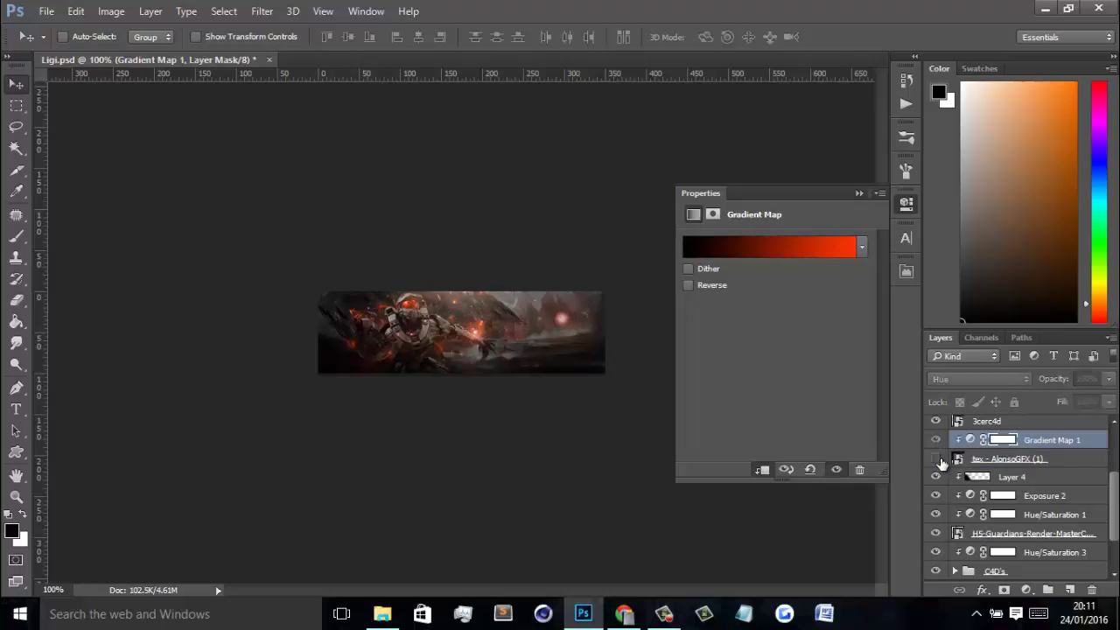
left_click(938, 460)
left_click(938, 459)
left_click(938, 459)
left_click(938, 459)
left_click(938, 460)
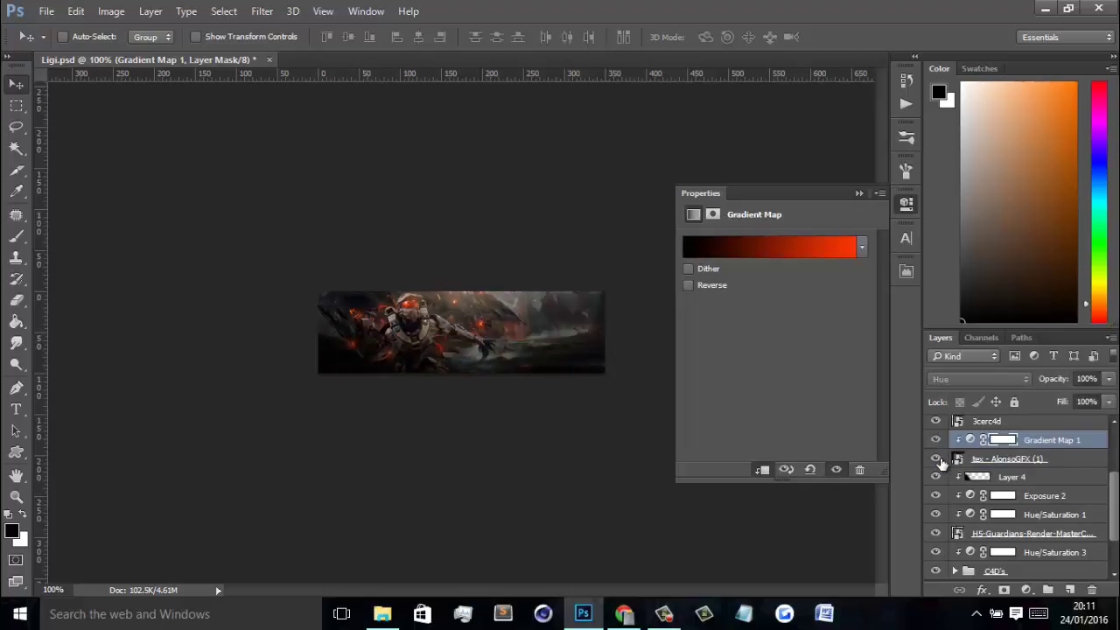
left_click(938, 460)
left_click(938, 460)
left_click(938, 460)
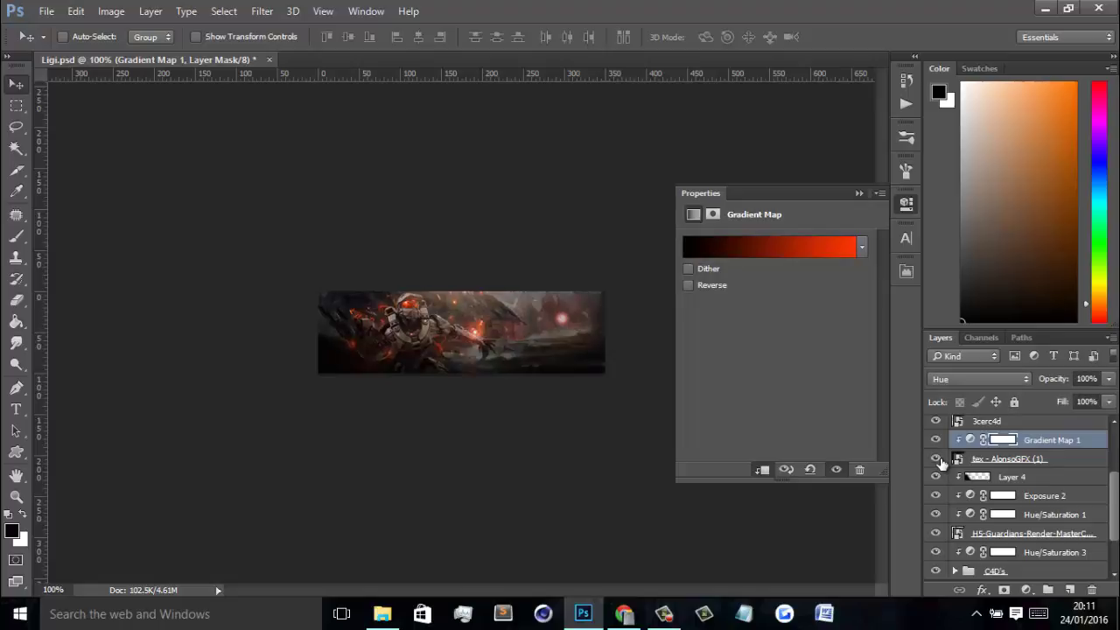
left_click(938, 459)
left_click(938, 460)
- Shift the tex - AlonsoGFX (1) texture about 20 px to the left and about 20 px up on the banner
left_click(859, 193)
left_click(1032, 460)
key("alt+v")
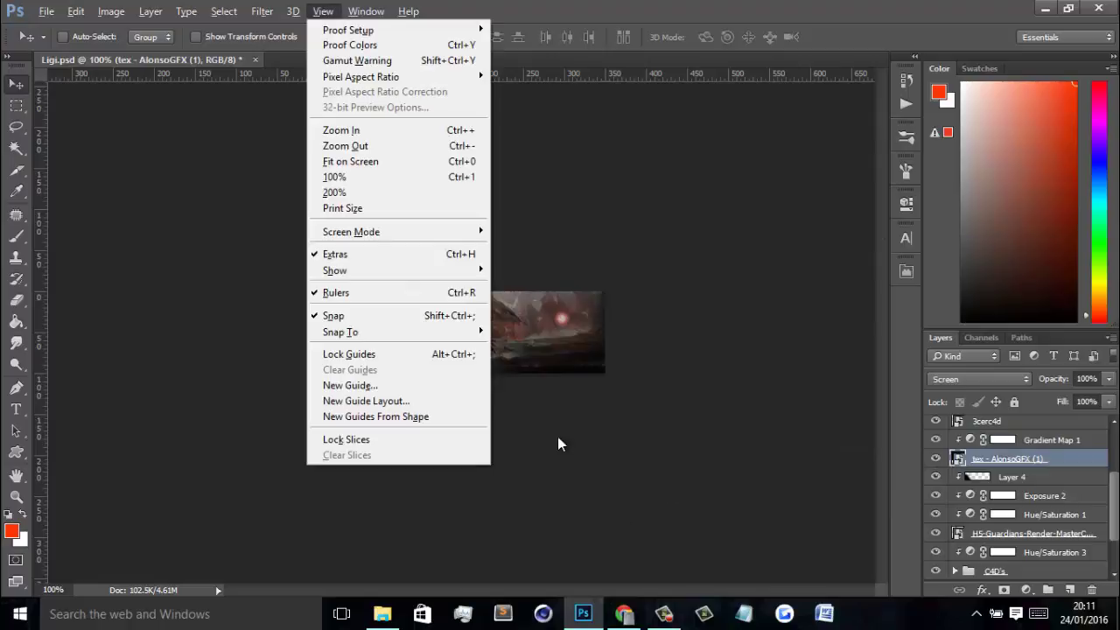
key("Escape")
left_click_drag(562, 366, 539, 349)
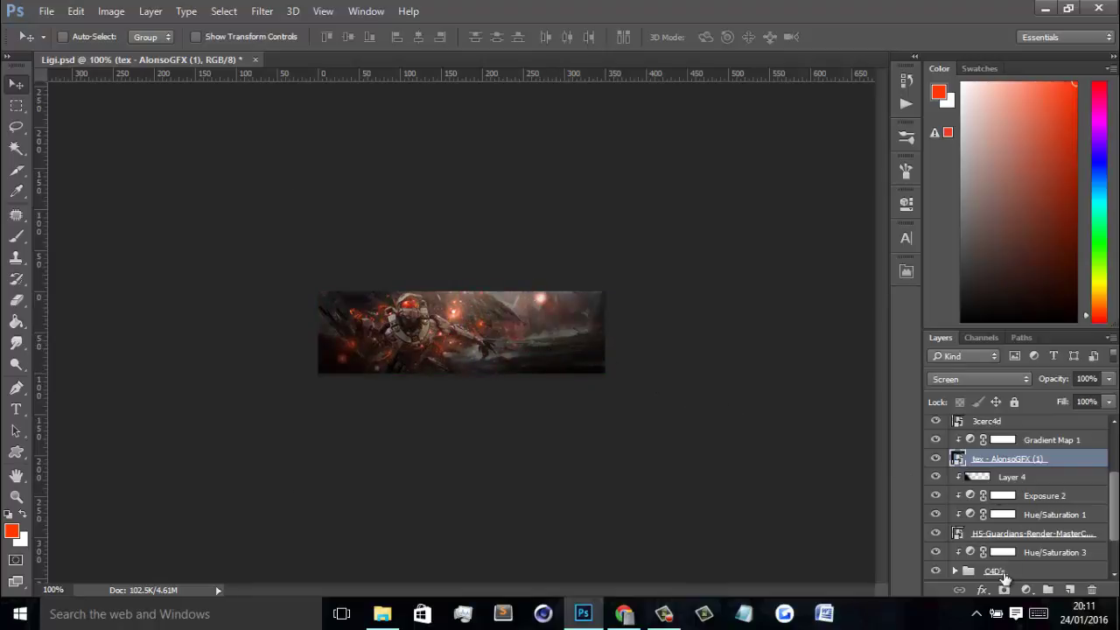
- Add a layer mask to the tex - AlonsoGFX (1) layer and make the mask active for painting with the Brush tool
left_click(1003, 590)
key("ctrl+plus")
key("ctrl+plus")
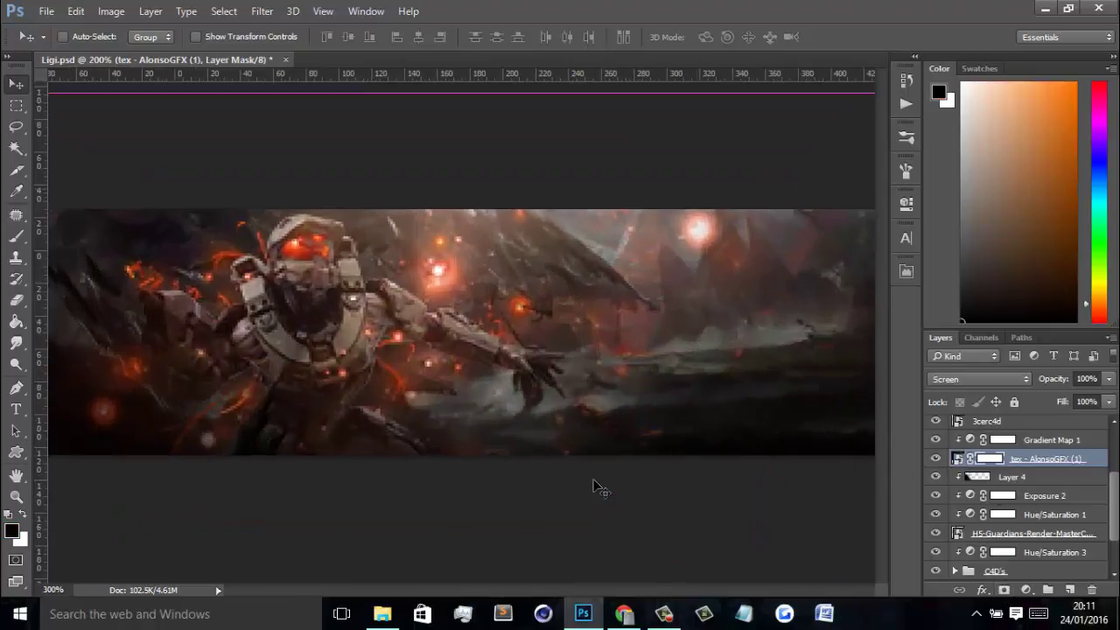
key("b")
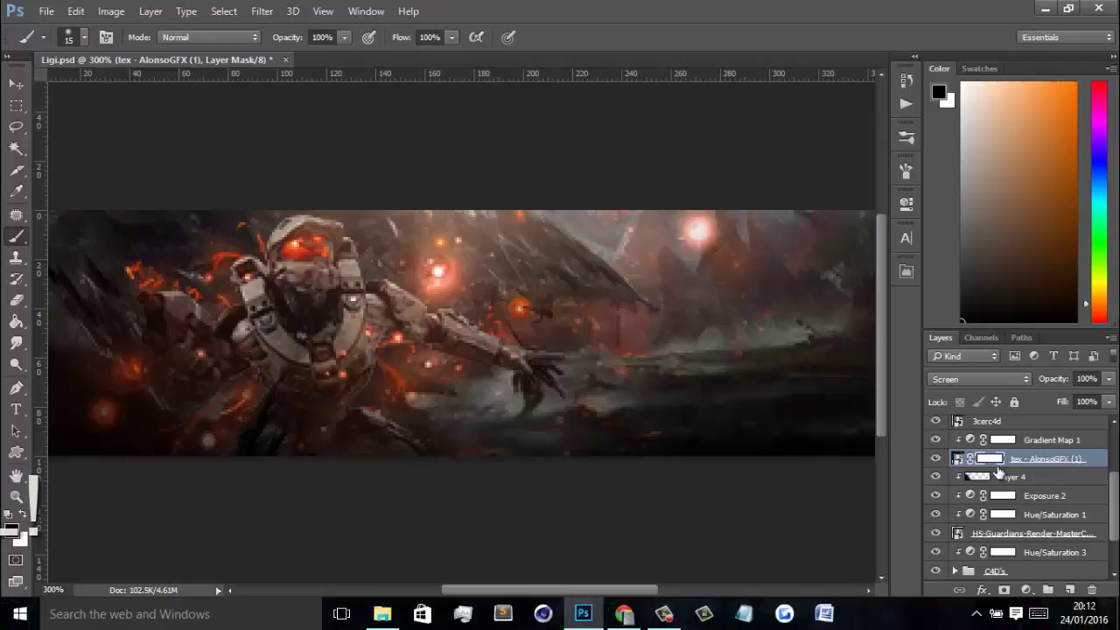
left_click(960, 458)
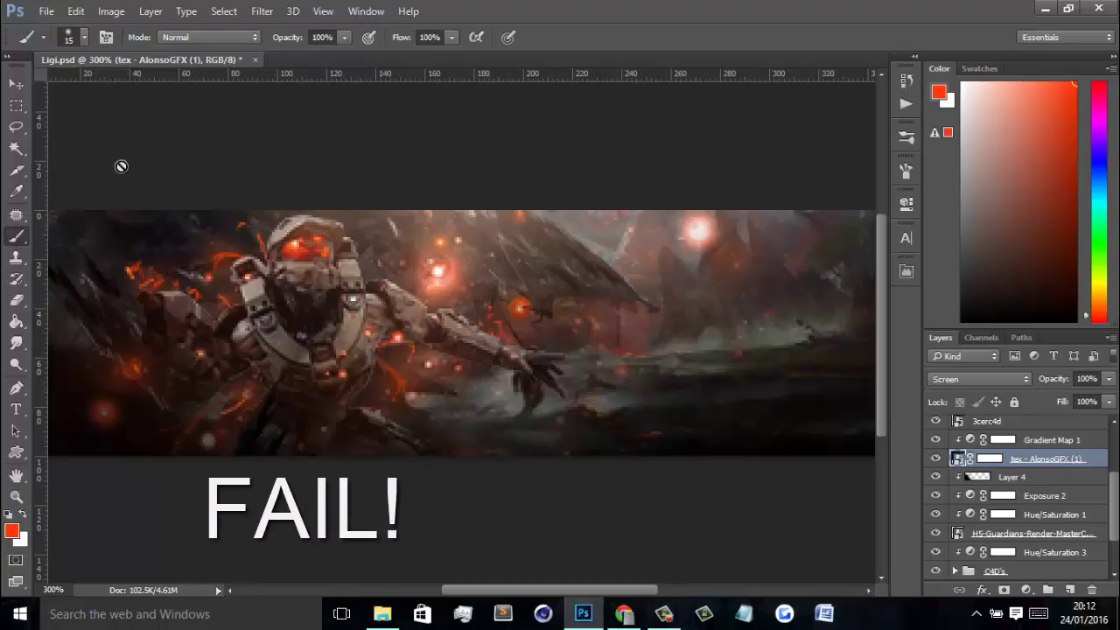
double_click(989, 460)
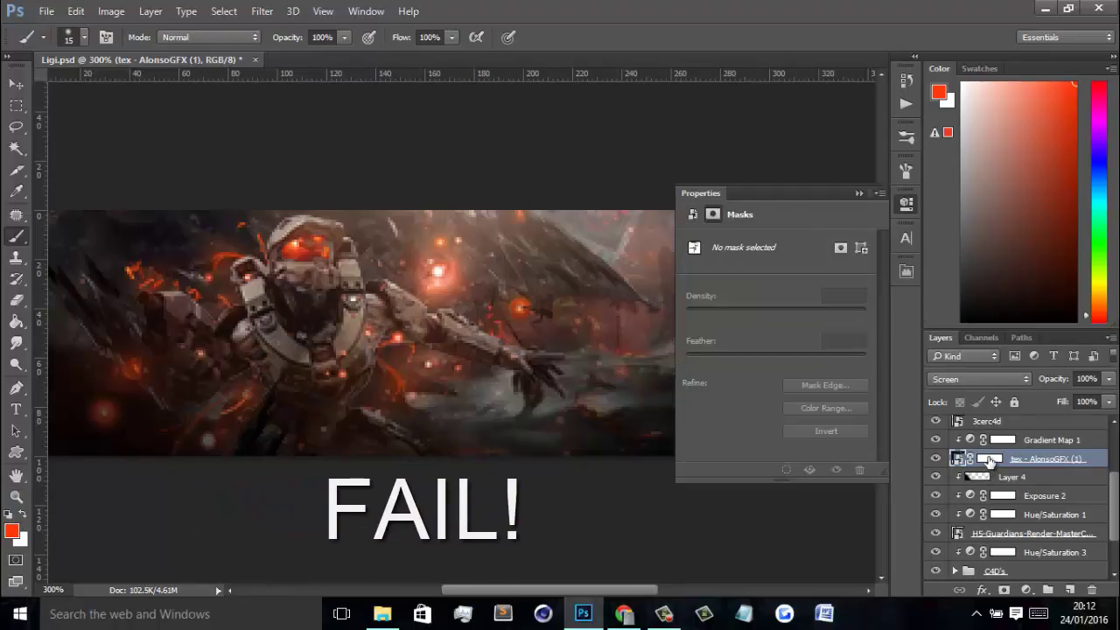
left_click(857, 194)
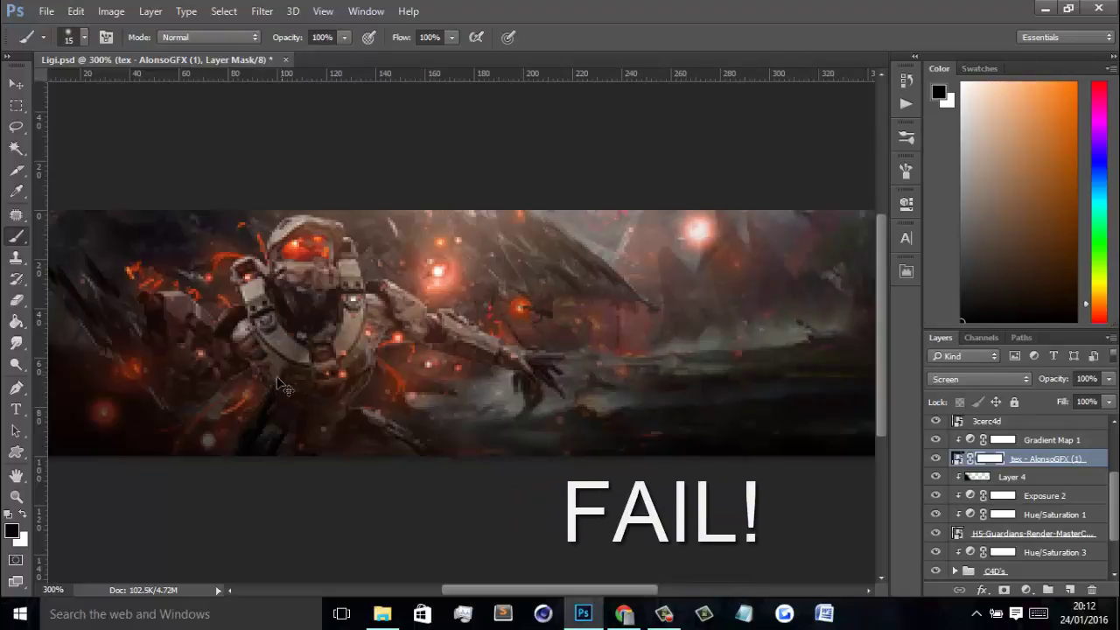
key("v")
key("b")
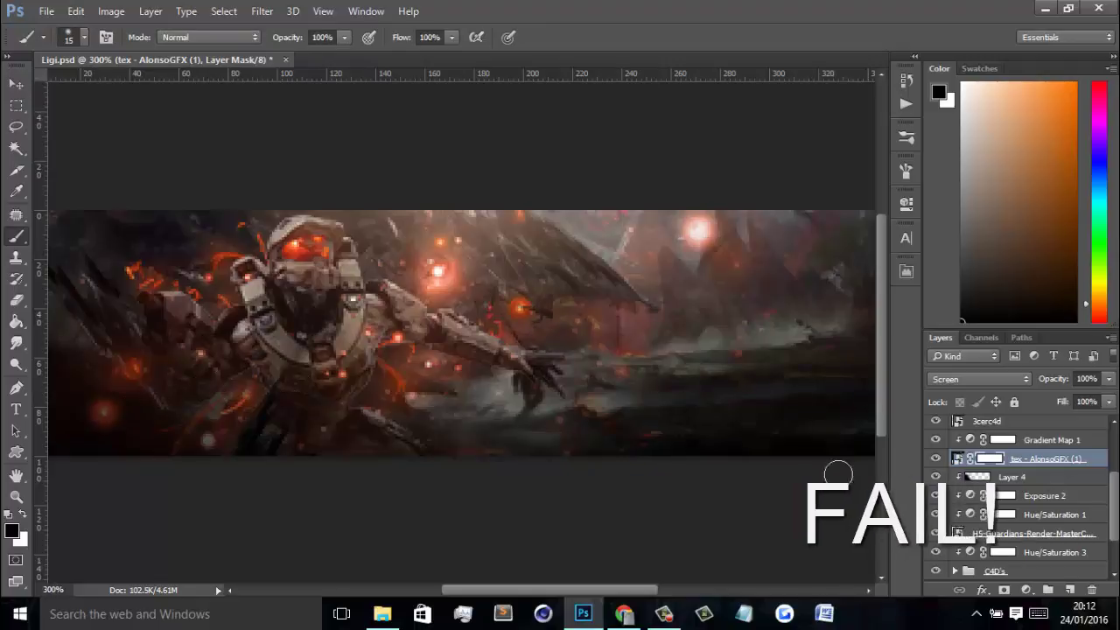
- Mask out the texture's large glow spots at the banner's lower left, above the outstretched arm and at the upper right with a soft black 25–30 px brush
left_click(78, 39)
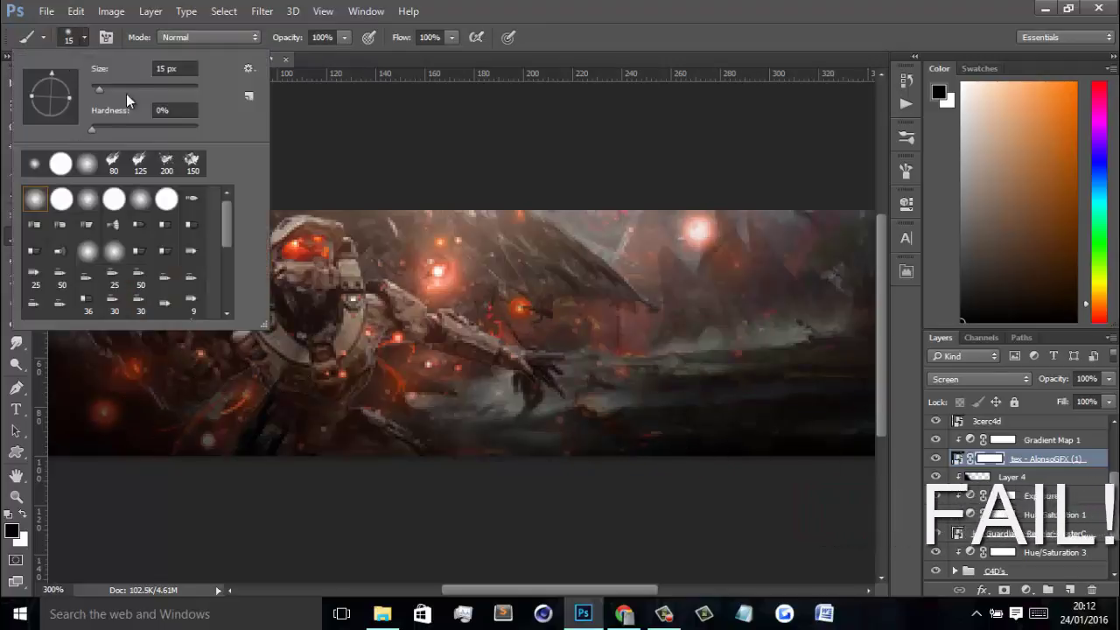
left_click_drag(101, 88, 117, 90)
left_click(84, 38)
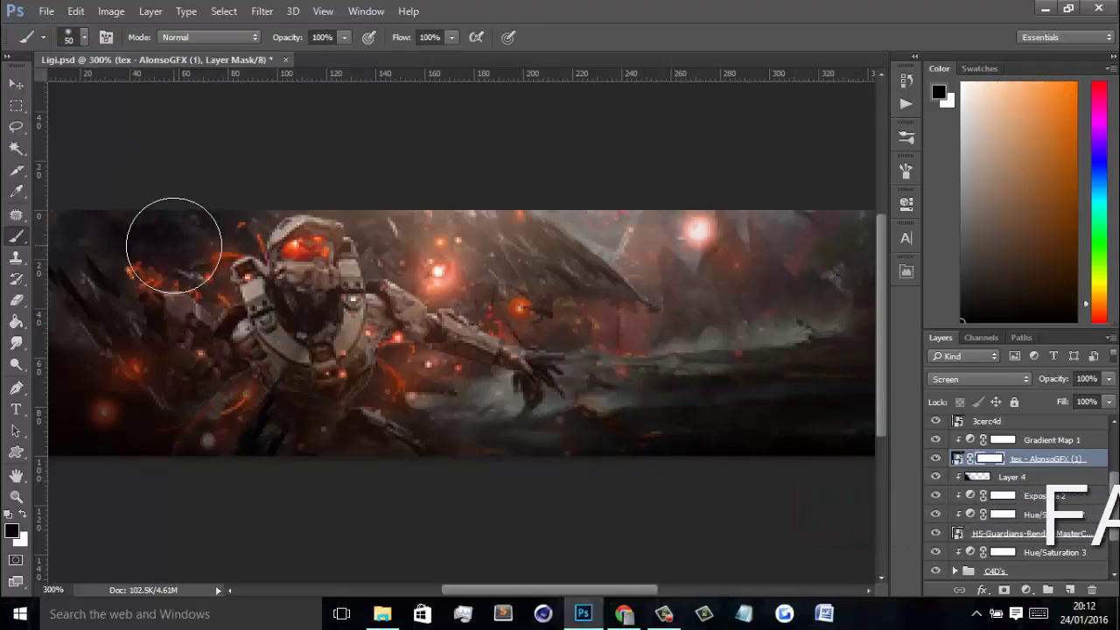
key("bracketleft")
key("bracketleft")
key("bracketleft")
key("bracketleft")
key("bracketleft")
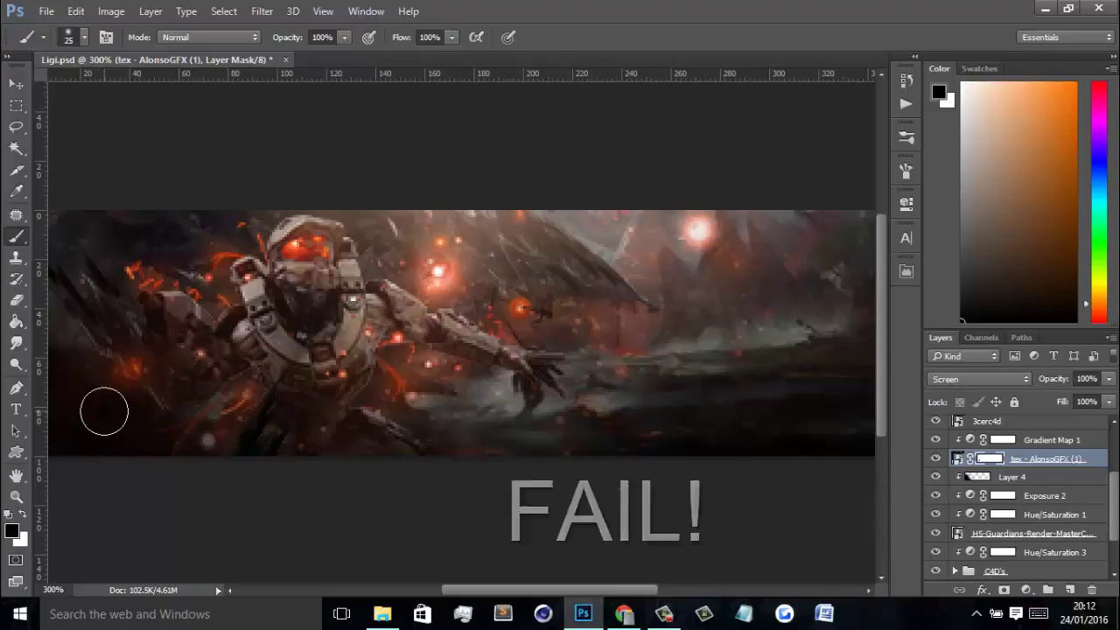
key("bracketright")
left_click(439, 269)
left_click(437, 276)
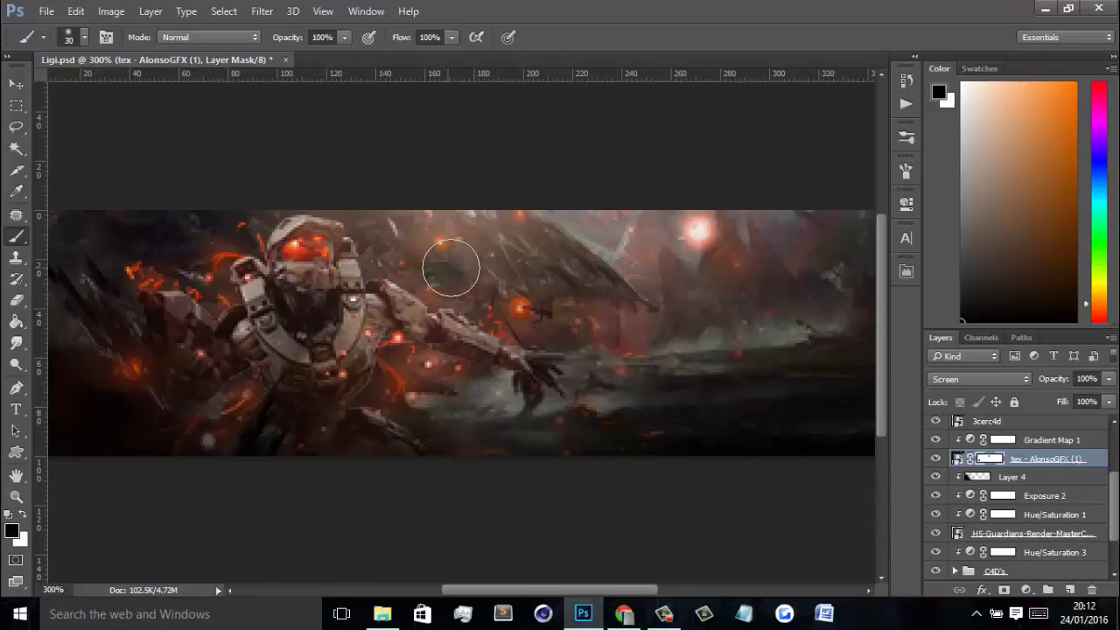
left_click(699, 232)
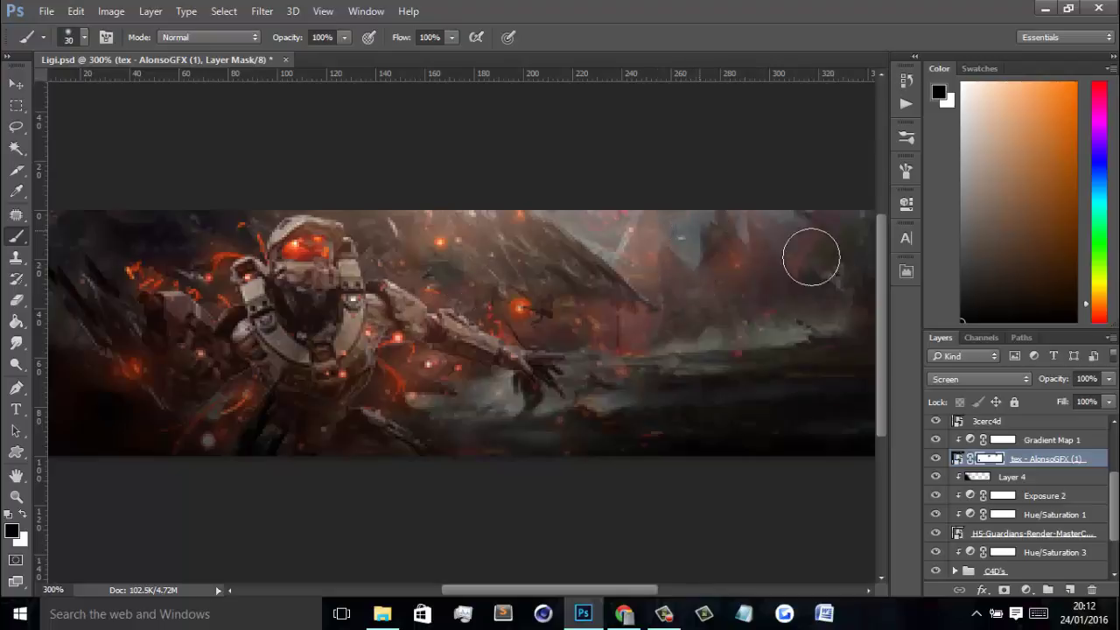
- Mask out the small pale light spot at the banner's bottom edge, left of the soldier's waist, with a 15 px brush
key("ctrl+minus")
key("ctrl+minus")
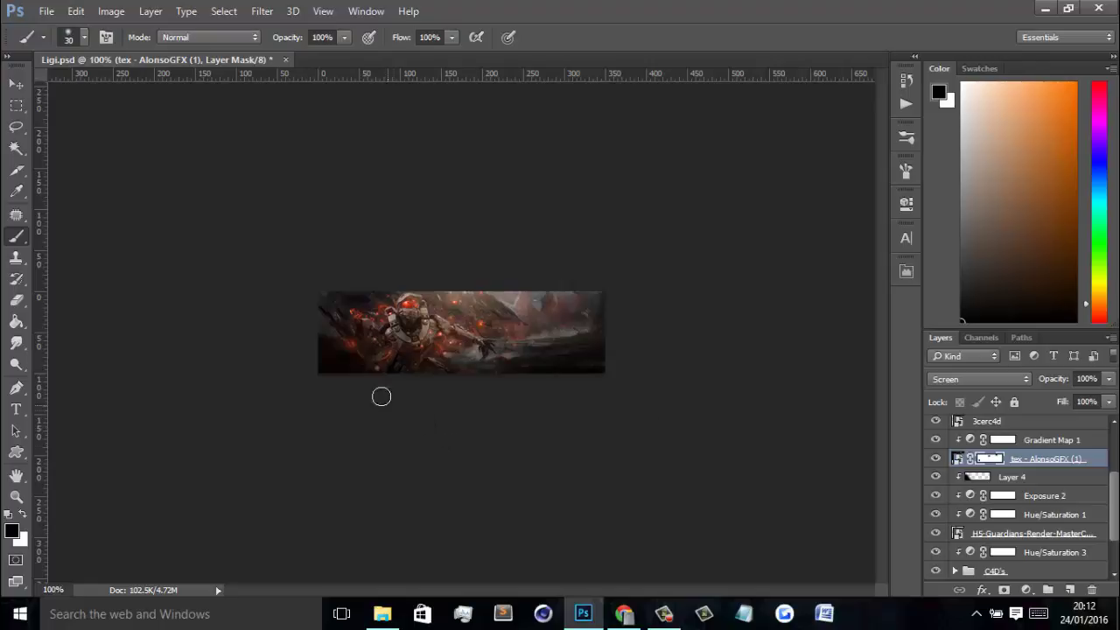
key("ctrl+plus")
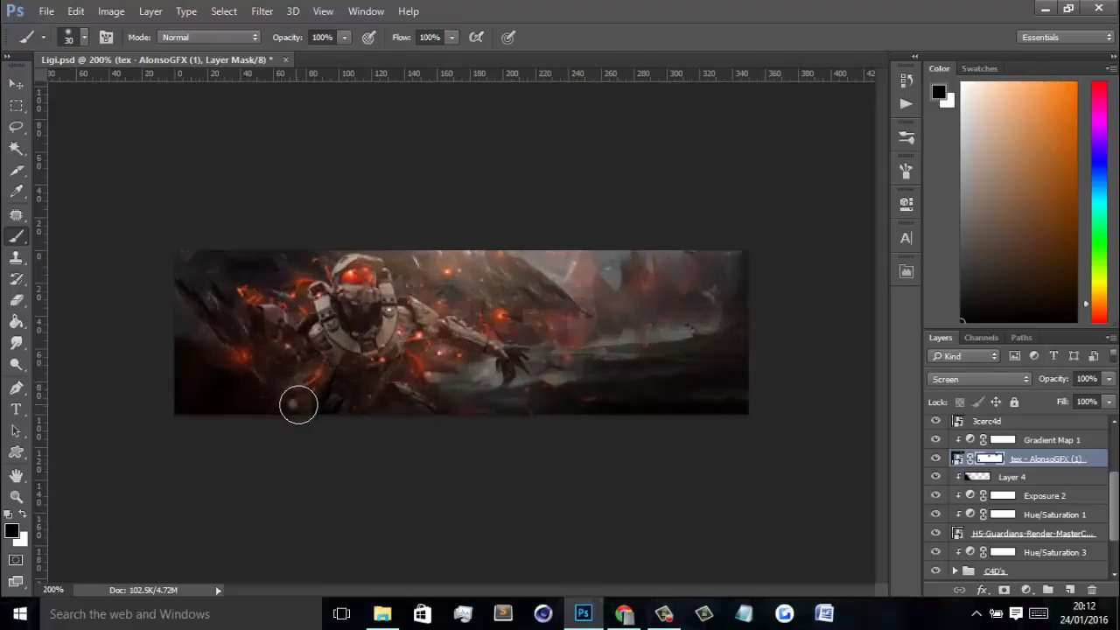
key("bracketleft")
key("bracketleft")
key("bracketleft")
left_click(294, 404)
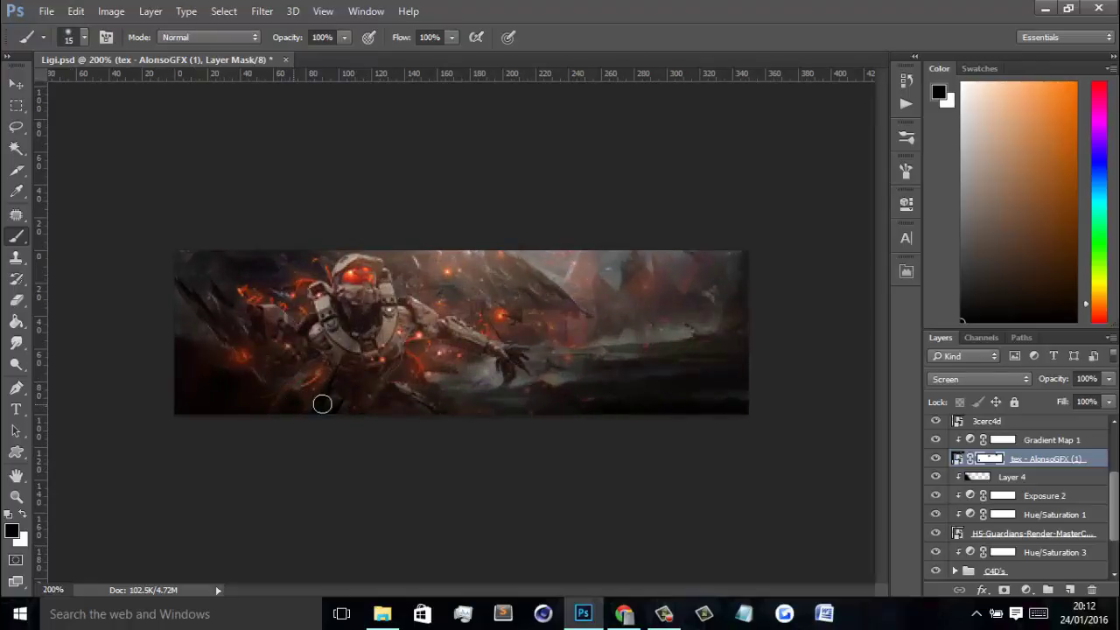
- Compare the banner with and without the masked texture layer at 200% and 100% zoom
left_click(936, 460)
left_click(936, 460)
left_click(935, 461)
left_click(935, 462)
key("ctrl+minus")
left_click(935, 462)
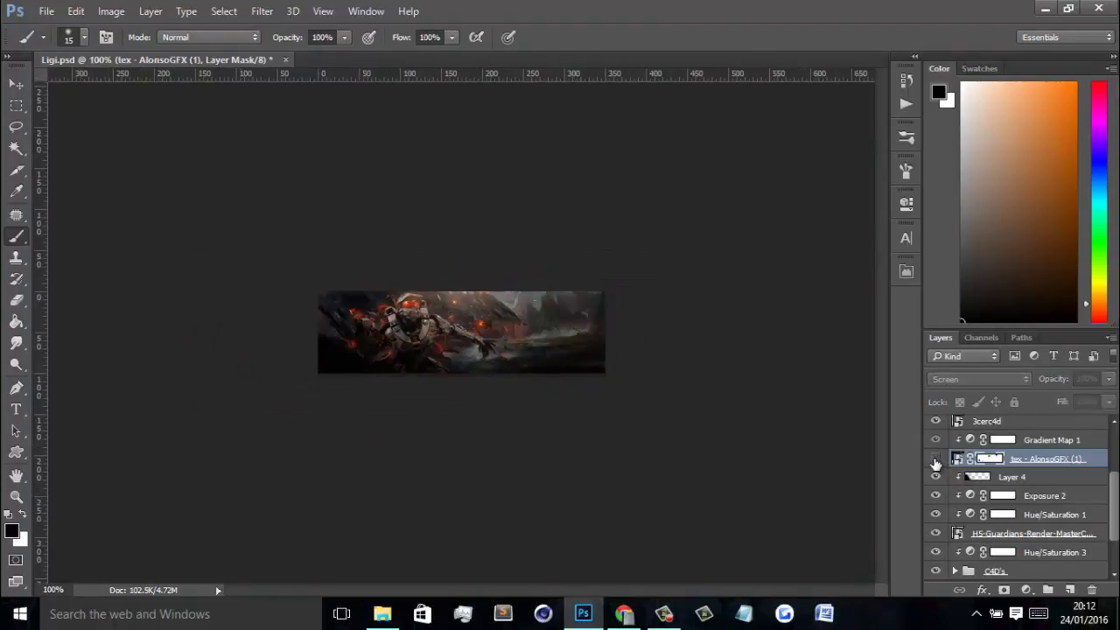
left_click(936, 462)
left_click(935, 462)
left_click(935, 462)
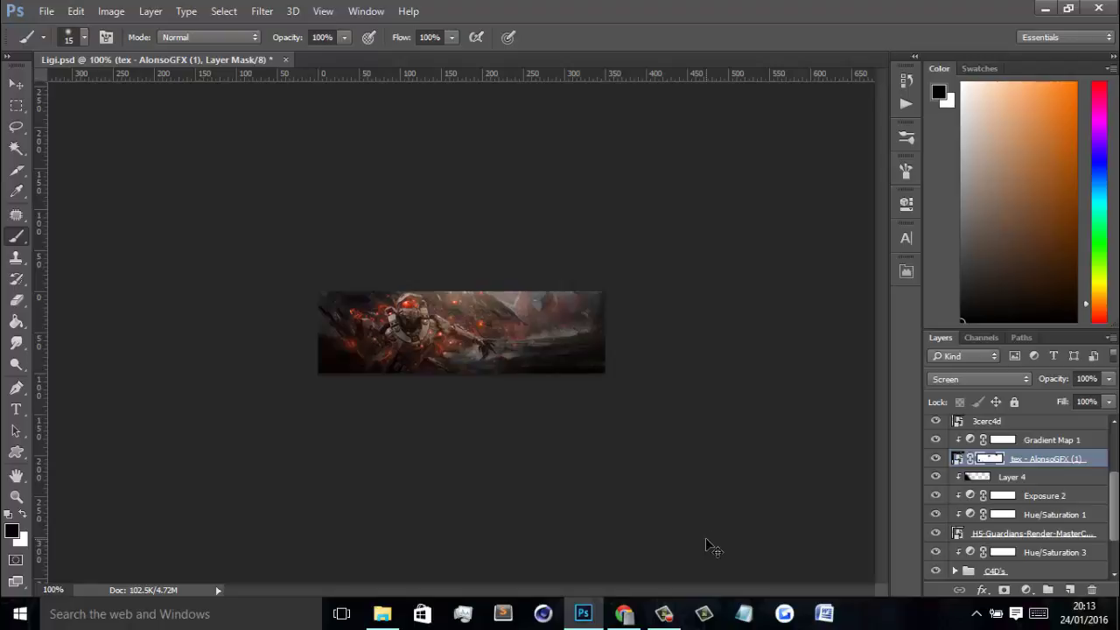
key("ctrl+plus")
key("ctrl+minus")
- Expand the C4D's group and hide both the texture layer and the group's 3cerc4d layers to examine the banner without them
scroll(1050, 517, "down", 2)
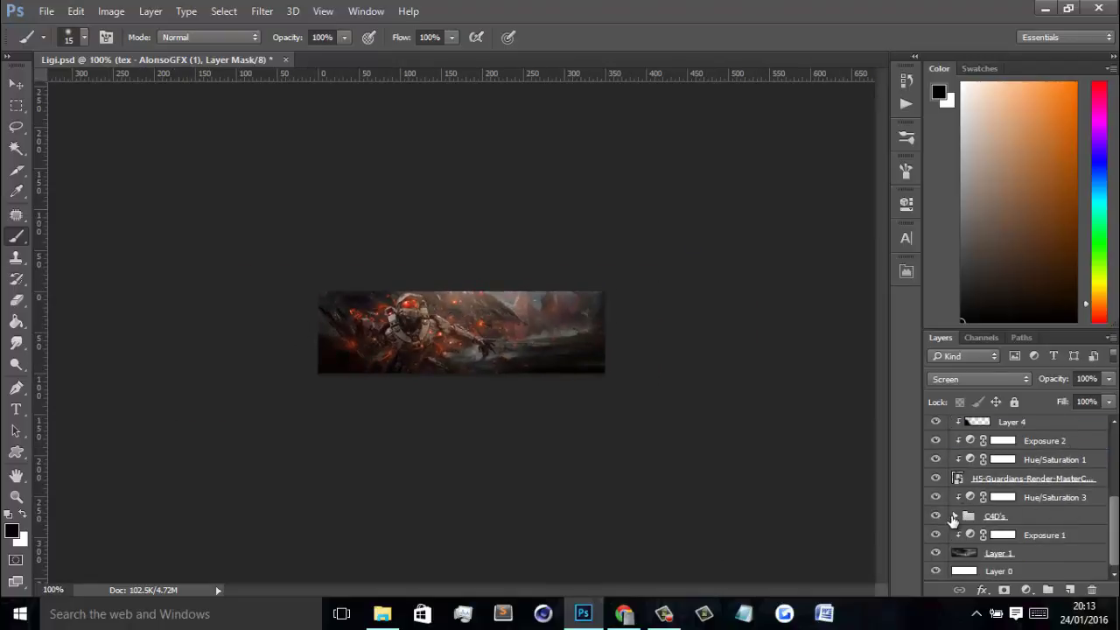
left_click(952, 516)
scroll(949, 519, "down", 1)
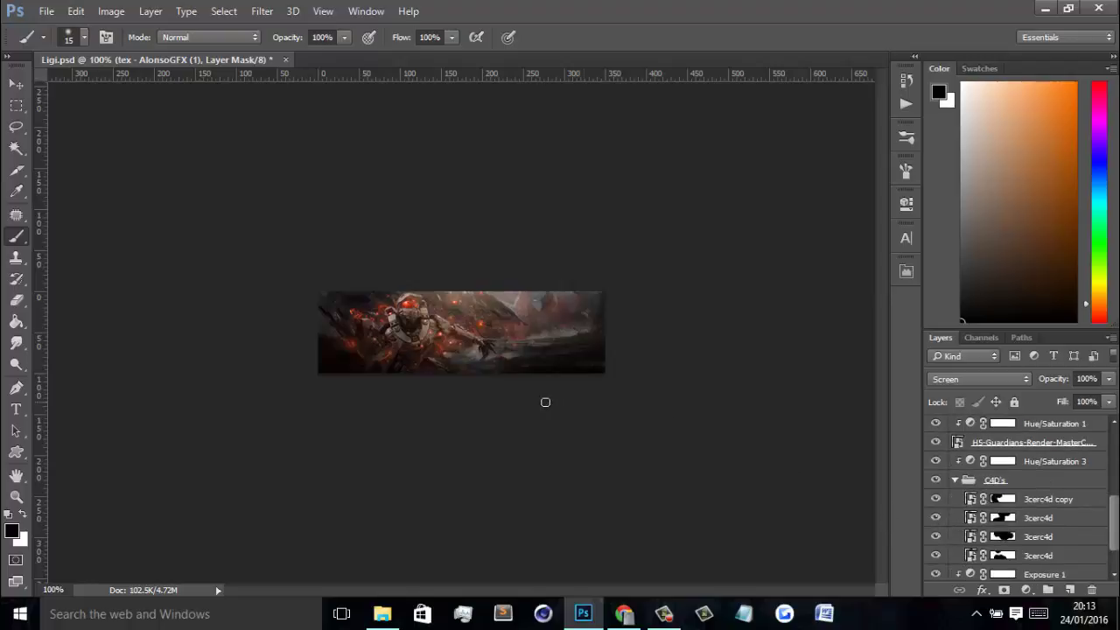
scroll(957, 457, "up", 2)
left_click(936, 446)
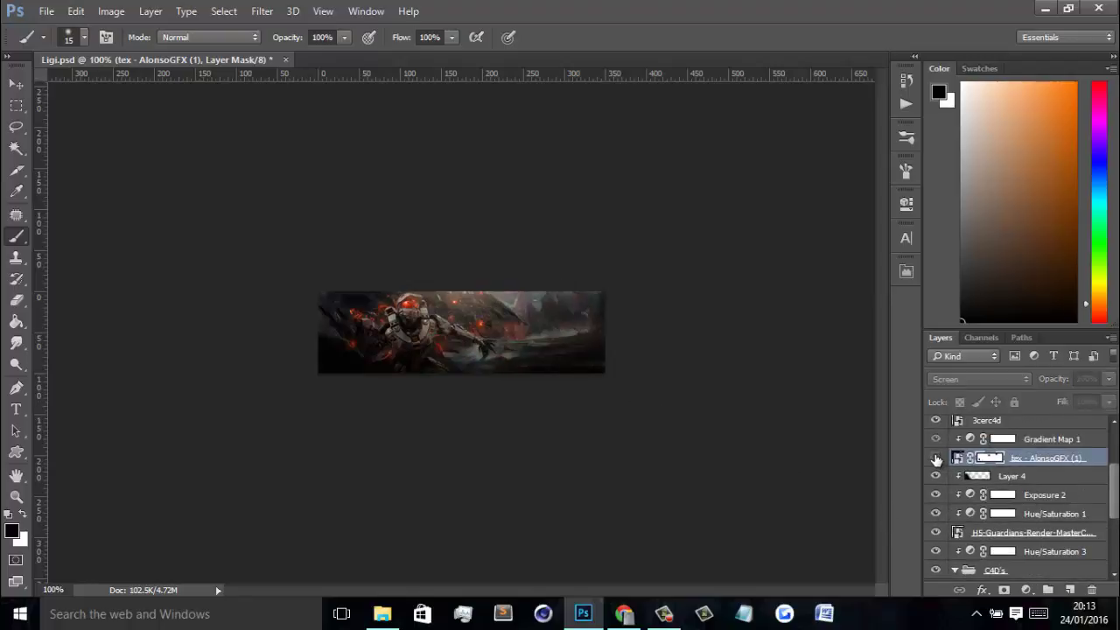
scroll(936, 459, "down", 4)
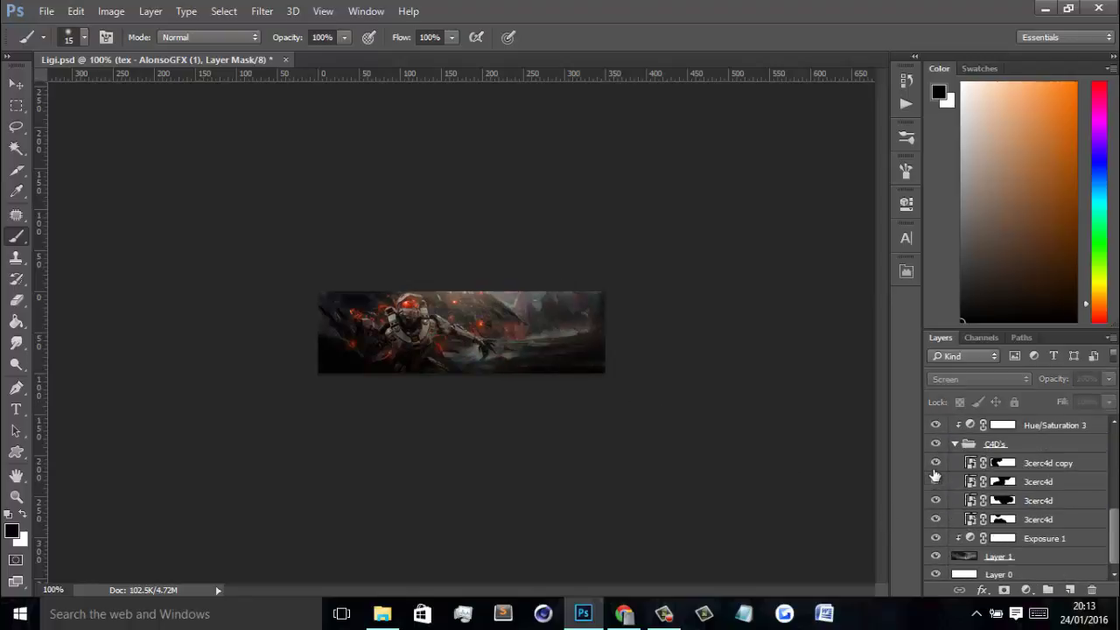
left_click_drag(934, 463, 939, 525)
- Show the C4D's group's layers again one by one from the lowest up, collapse the group and turn the texture layer back on
left_click(936, 520)
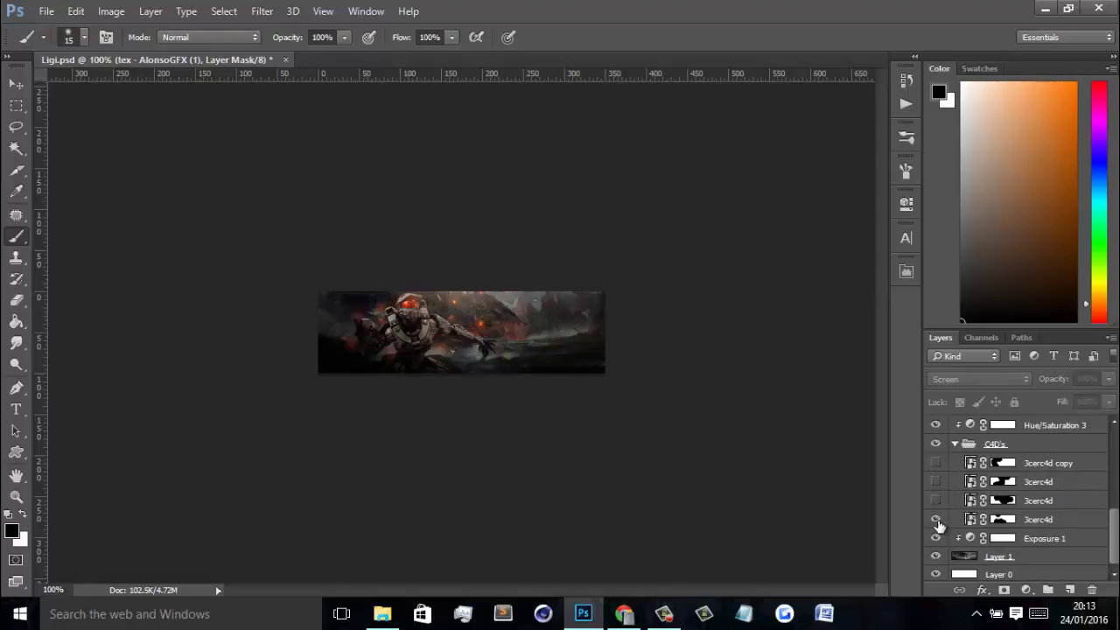
left_click(936, 521)
left_click(936, 521)
left_click(936, 502)
left_click(936, 503)
left_click(937, 502)
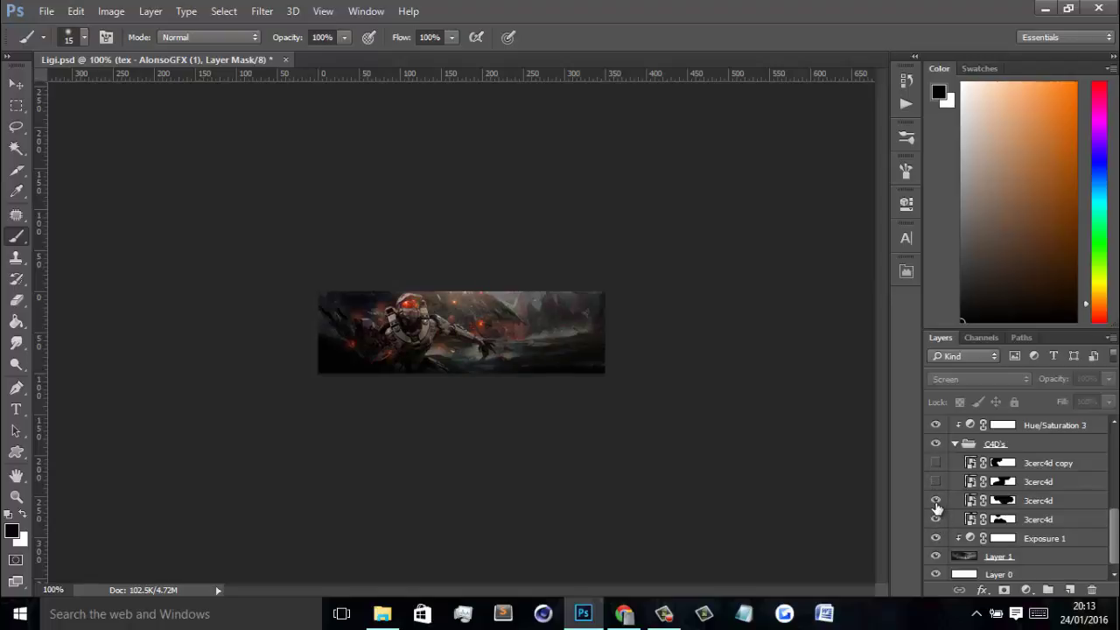
left_click(936, 483)
left_click(937, 465)
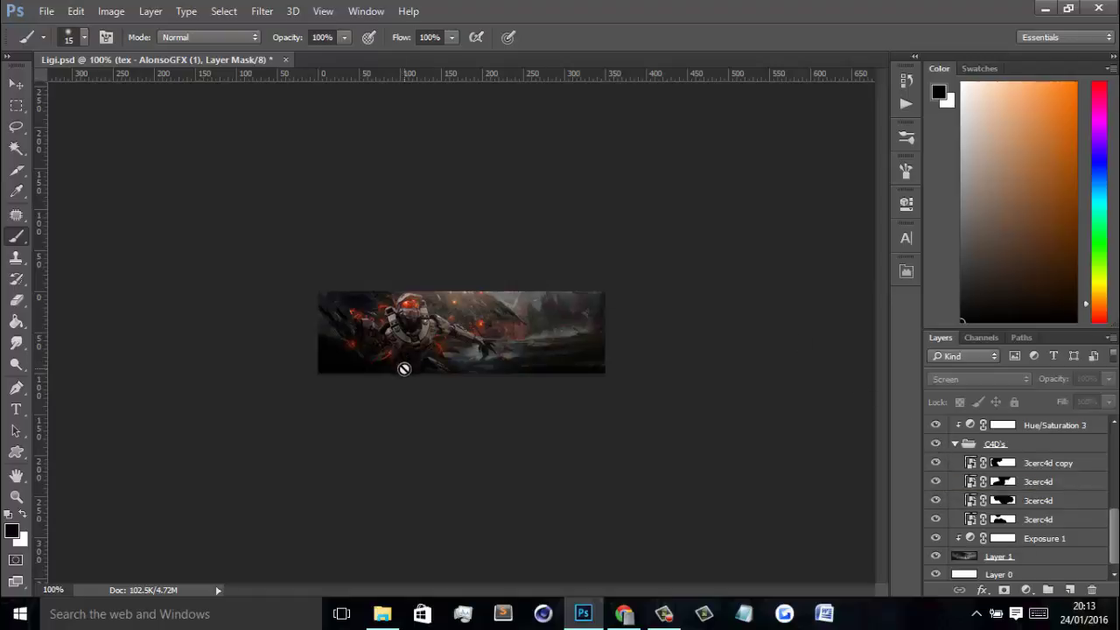
left_click(956, 446)
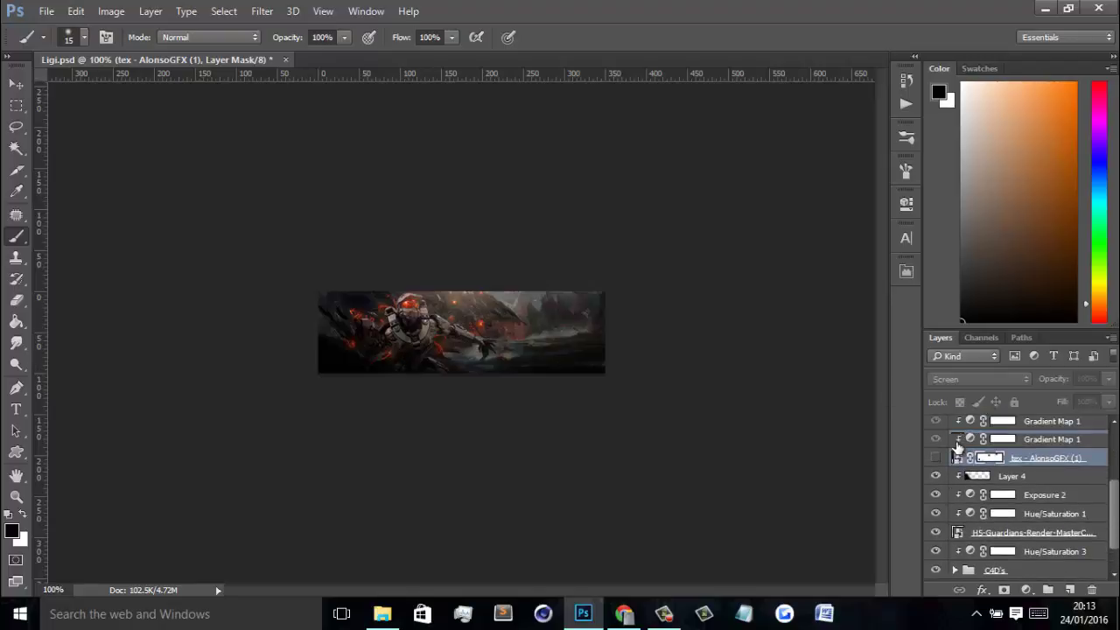
left_click(936, 457)
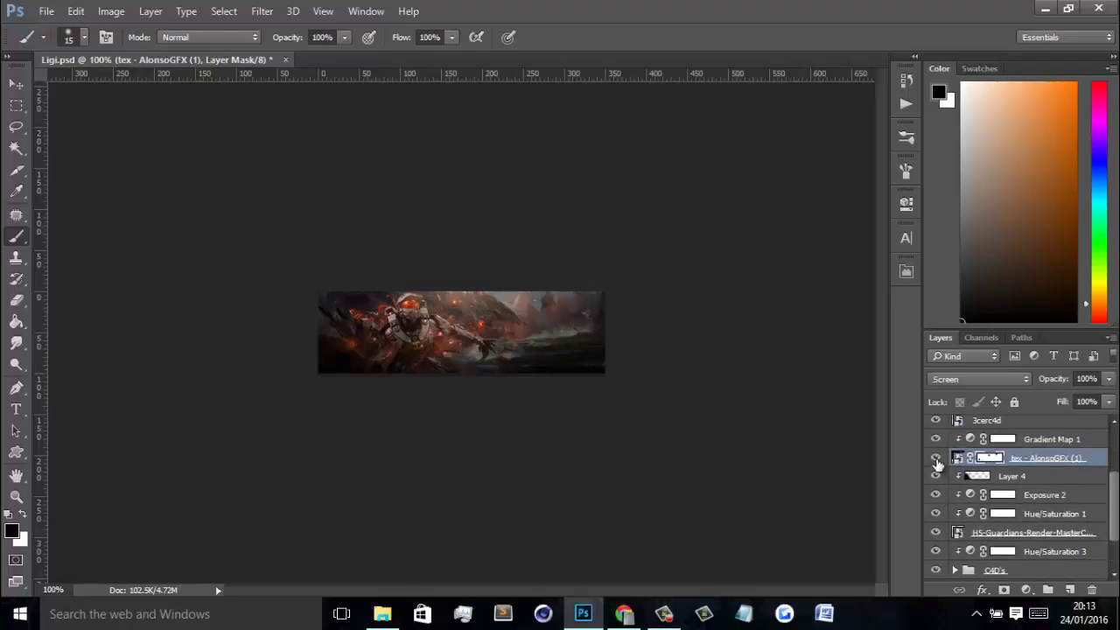
- Mask out the texture layer over the banner's lower-left corner with an 80 px black brush
key("ctrl+plus")
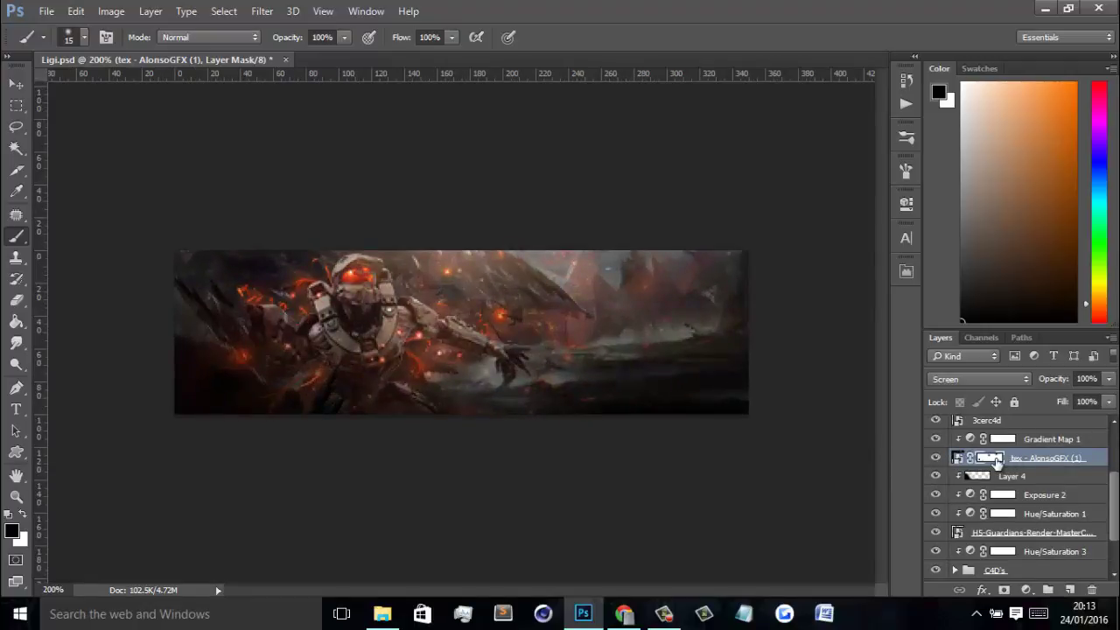
key("bracketright")
key("bracketright")
key("bracketright")
key("bracketright")
key("bracketright")
key("bracketright")
key("bracketright")
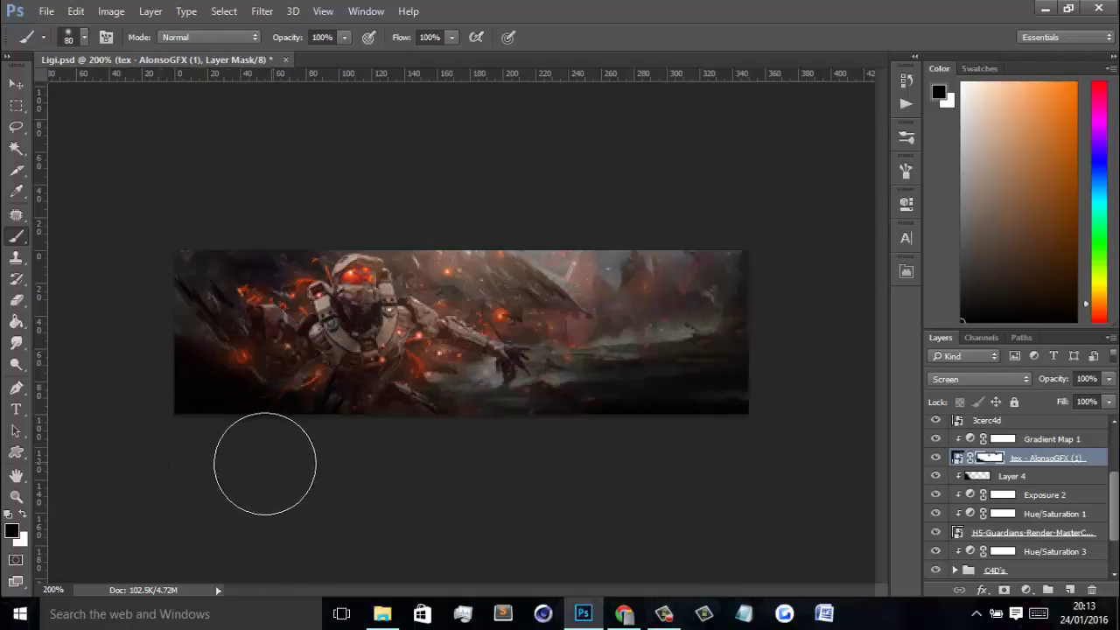
- Compare the banner with the masked tex - AlonsoGFX (1) layer hidden and shown
left_click(935, 459)
left_click(936, 458)
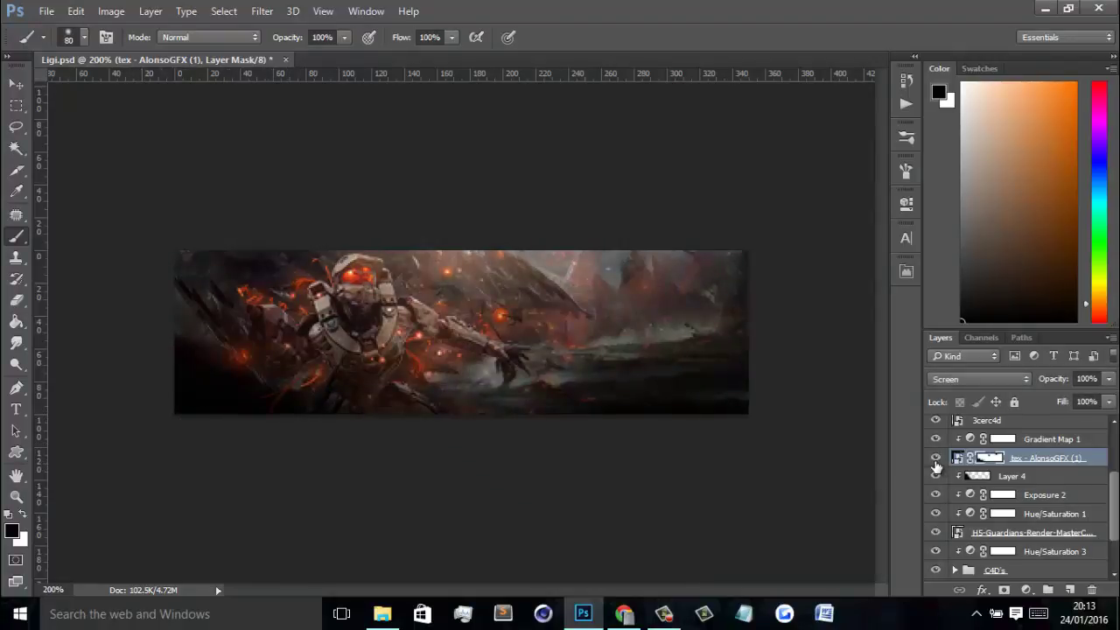
left_click(935, 462)
left_click(935, 462)
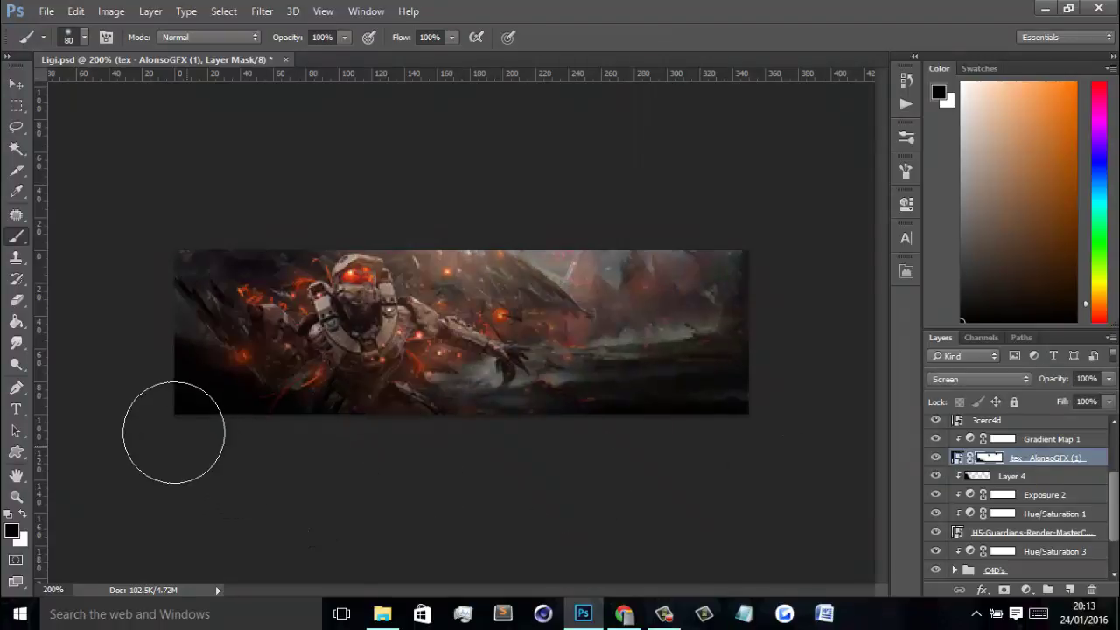
- Paint the texture back into the lower-left corner on the layer mask with an 80 px white brush
key("x")
mouse_move(160, 368)
left_mouse_down()
mouse_move(168, 402)
mouse_move(273, 424)
mouse_move(276, 415)
mouse_move(252, 427)
left_mouse_up()
key("x")
key("ctrl+plus")
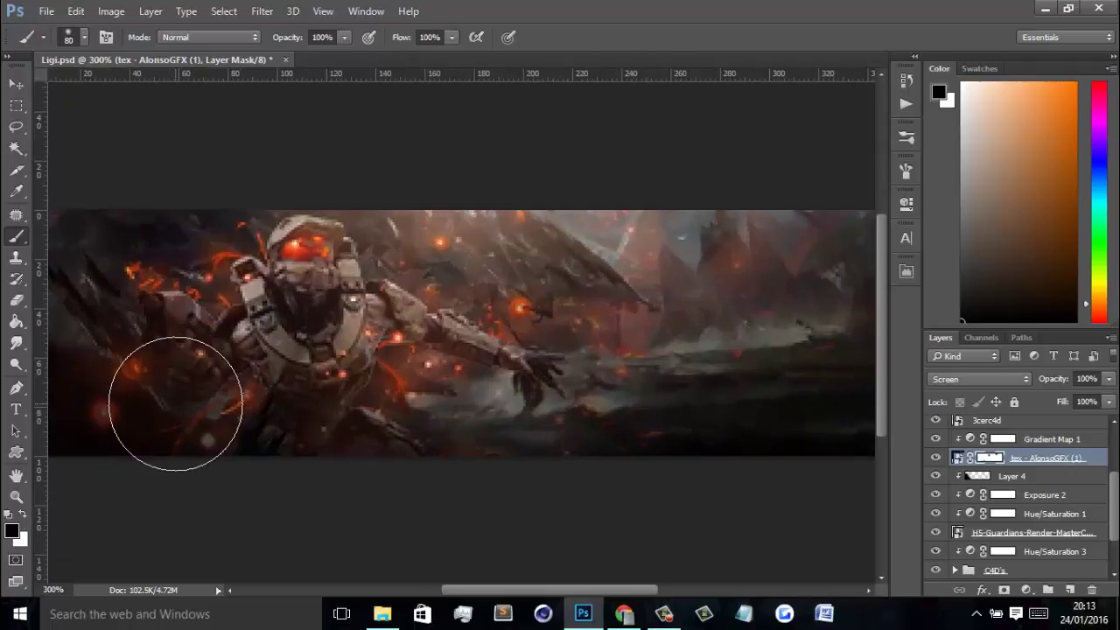
- Mask out the red light spot in the lower-left corner and the pale spot beside the waist with a 20 px brush
key("bracketleft")
key("bracketleft")
key("bracketleft")
key("bracketleft")
key("bracketleft")
key("bracketleft")
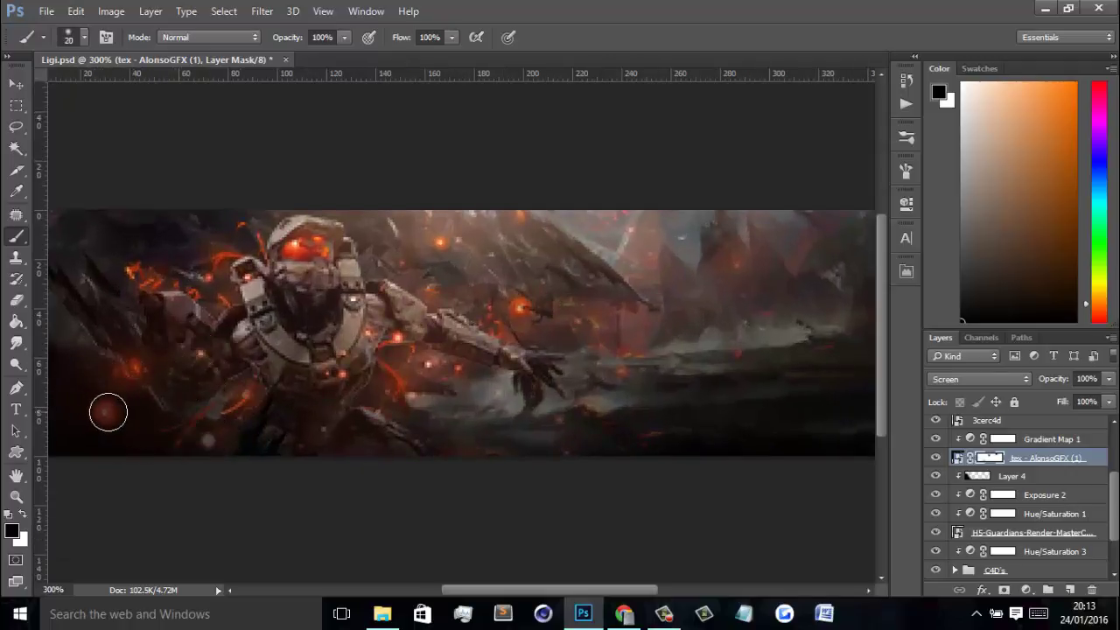
left_click_drag(108, 412, 107, 420)
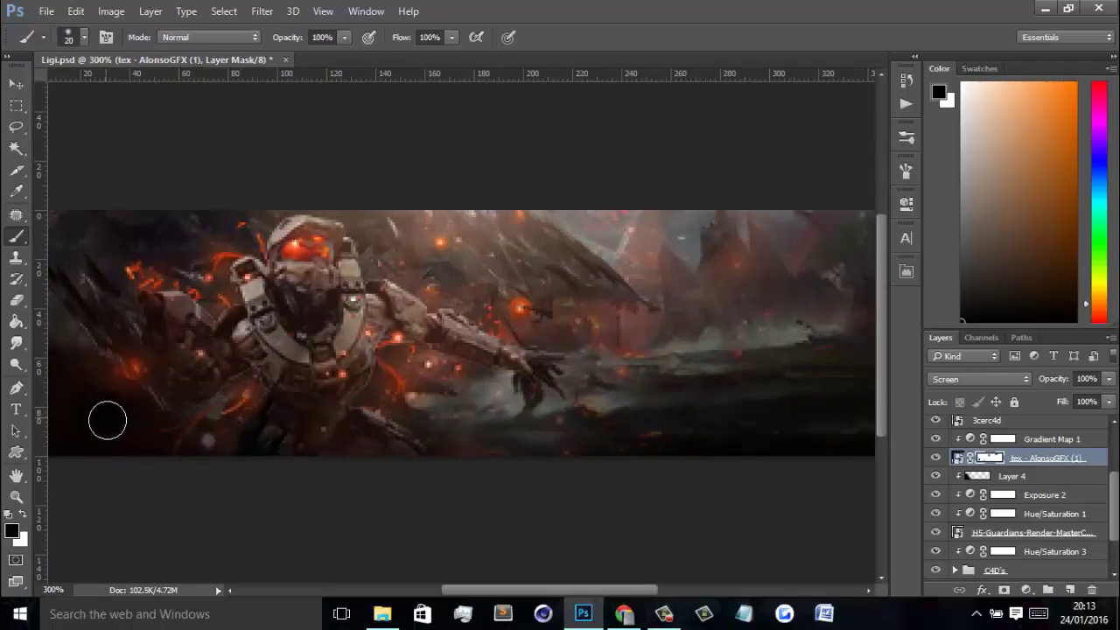
left_click(205, 440)
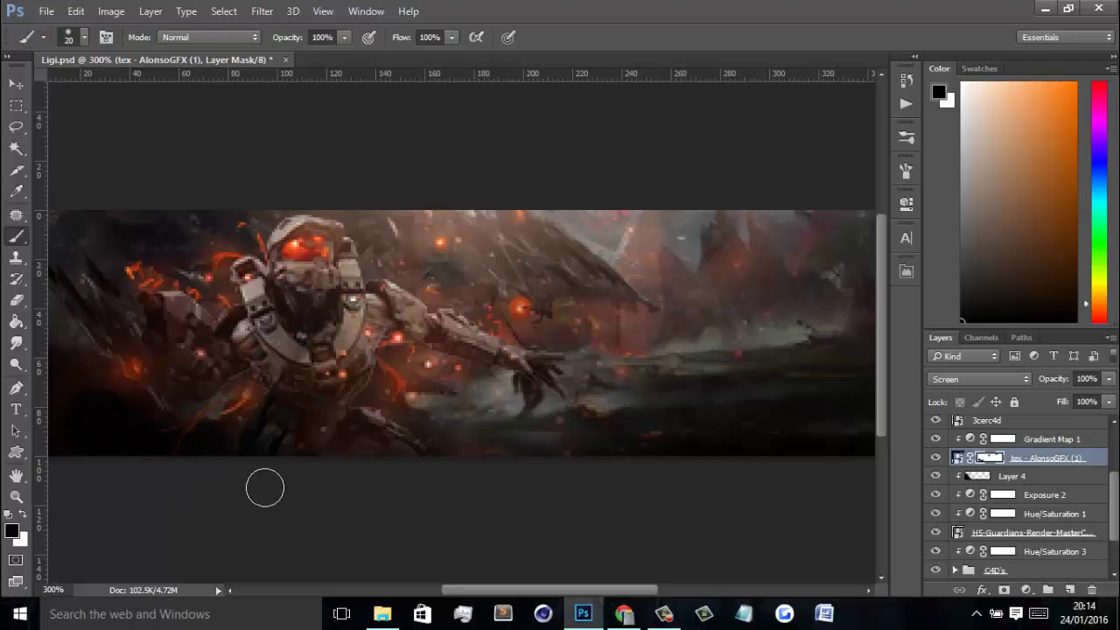
- Bring back the red and pale light spots on the texture mask with a 45 px white brush
key("ctrl+minus")
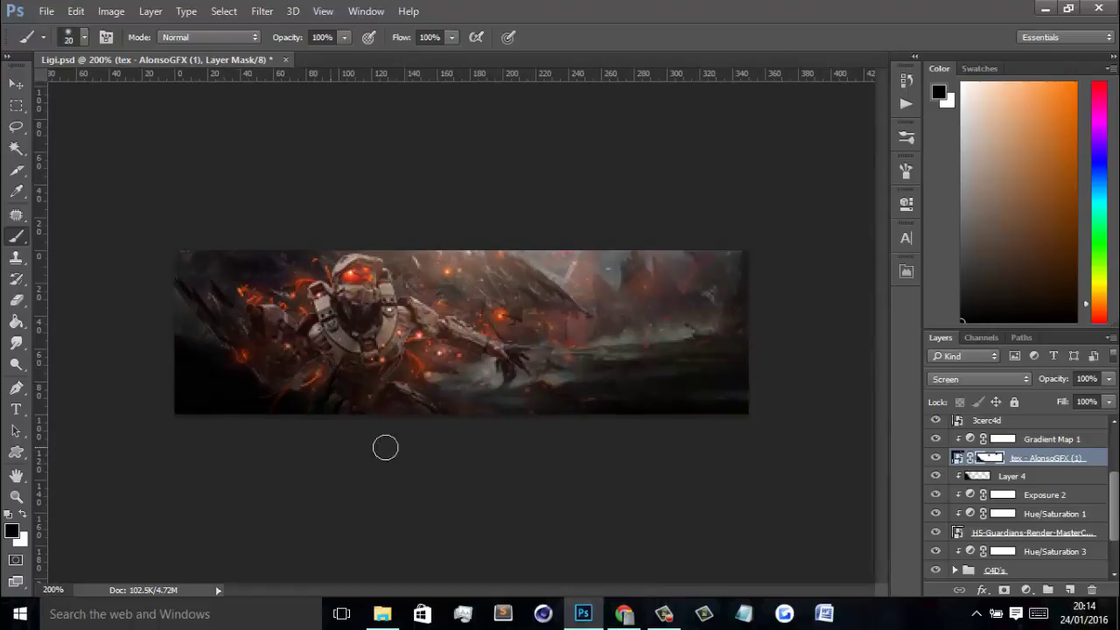
key("ctrl+minus")
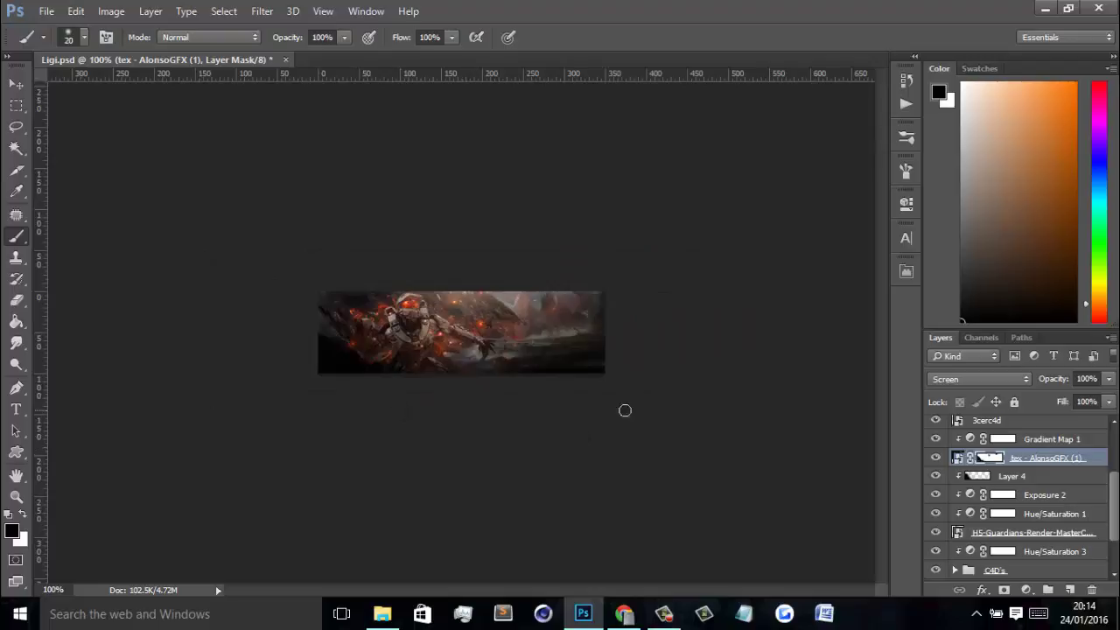
key("x")
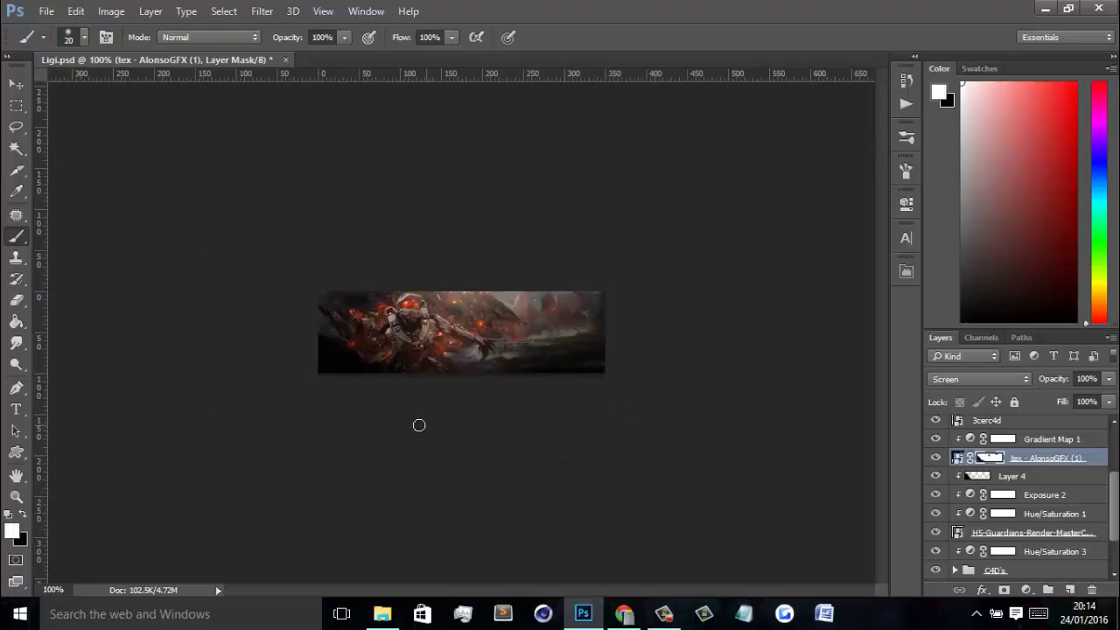
key("bracketright")
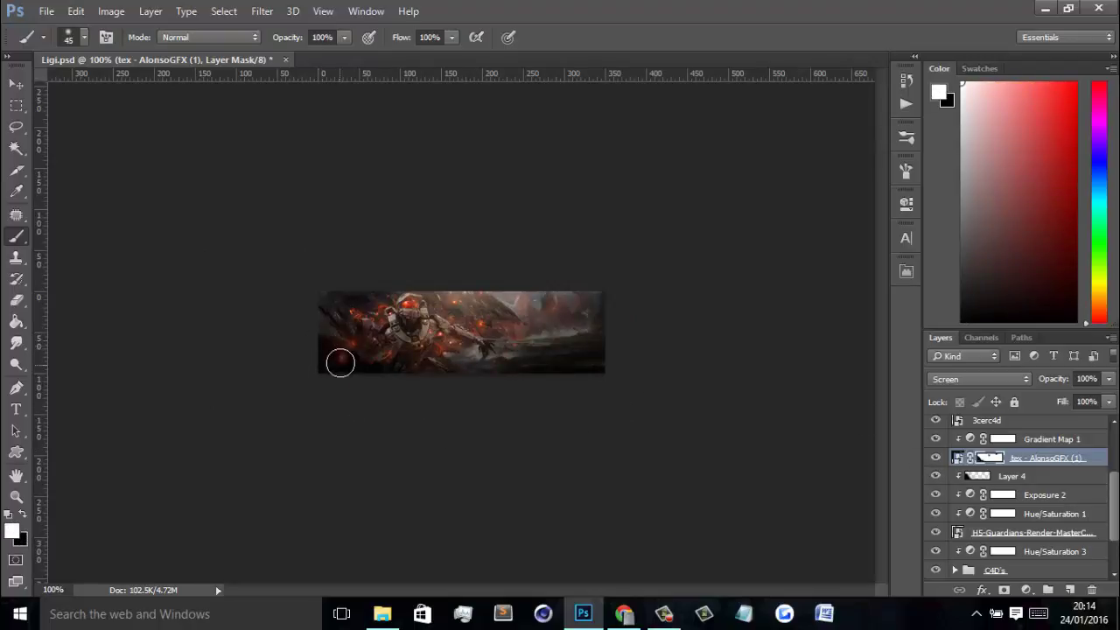
key("bracketright")
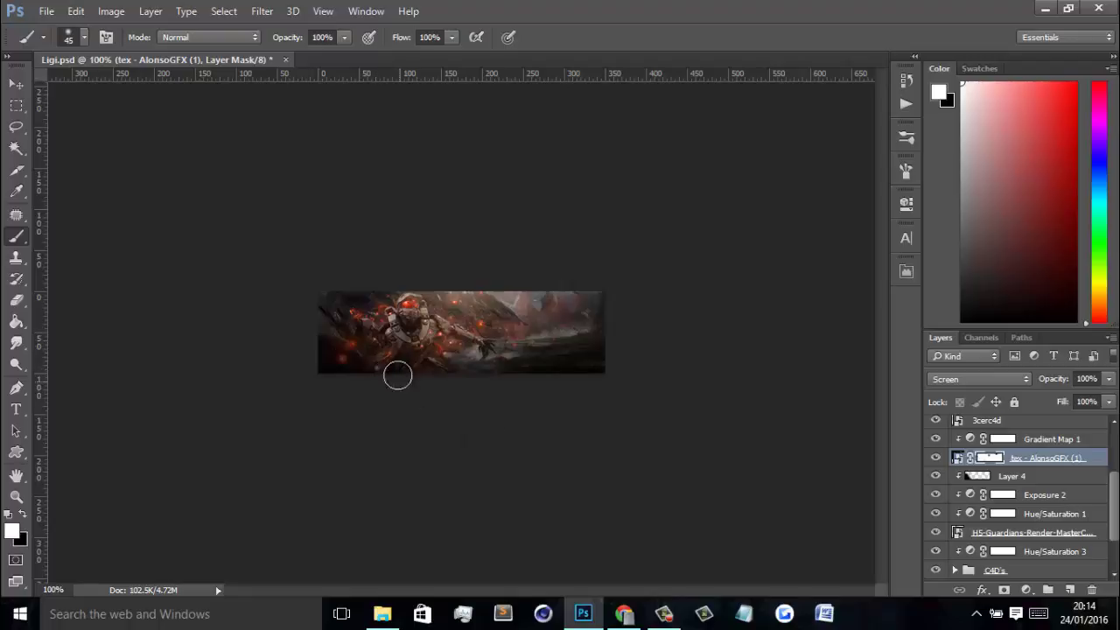
- Mask out the lower-left red and pale light spots again with a smaller black brush
key("ctrl+plus")
key("ctrl+plus")
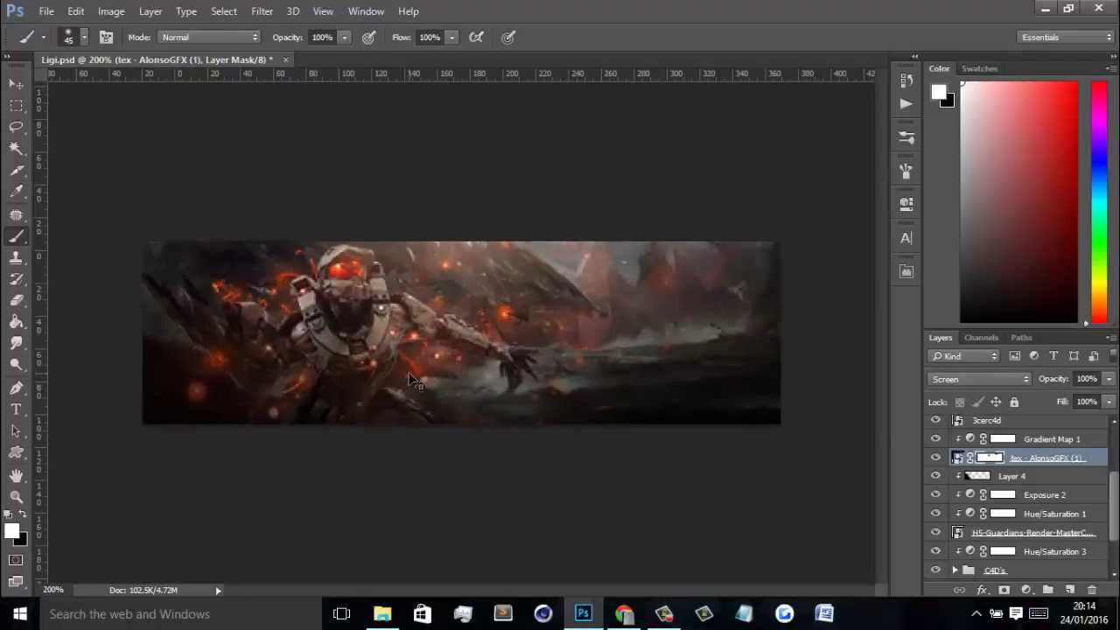
key("x")
key("bracketleft")
key("bracketleft")
key("bracketleft")
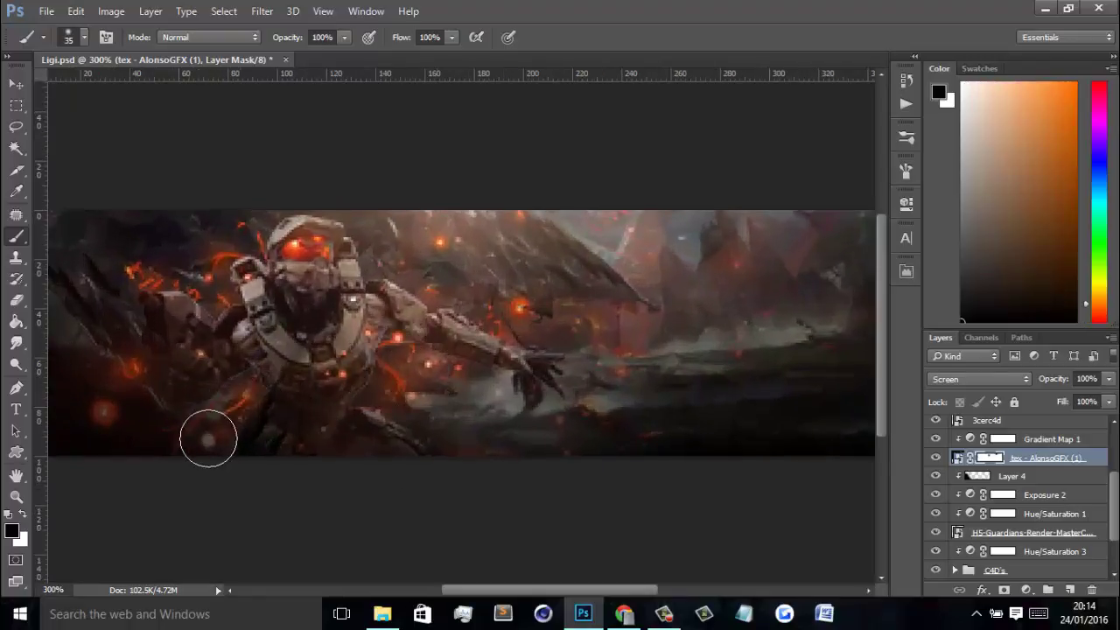
key("bracketleft")
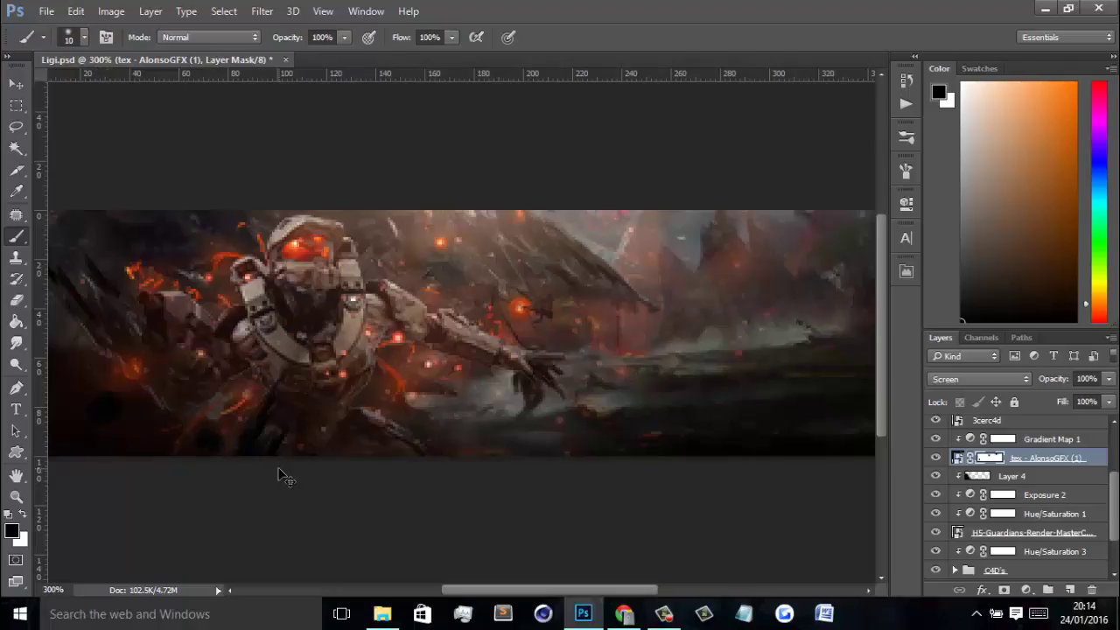
- Restore the two masked light spots at the banner's lower left with a 30 px white brush on the mask
key("ctrl+1")
key("ctrl+plus")
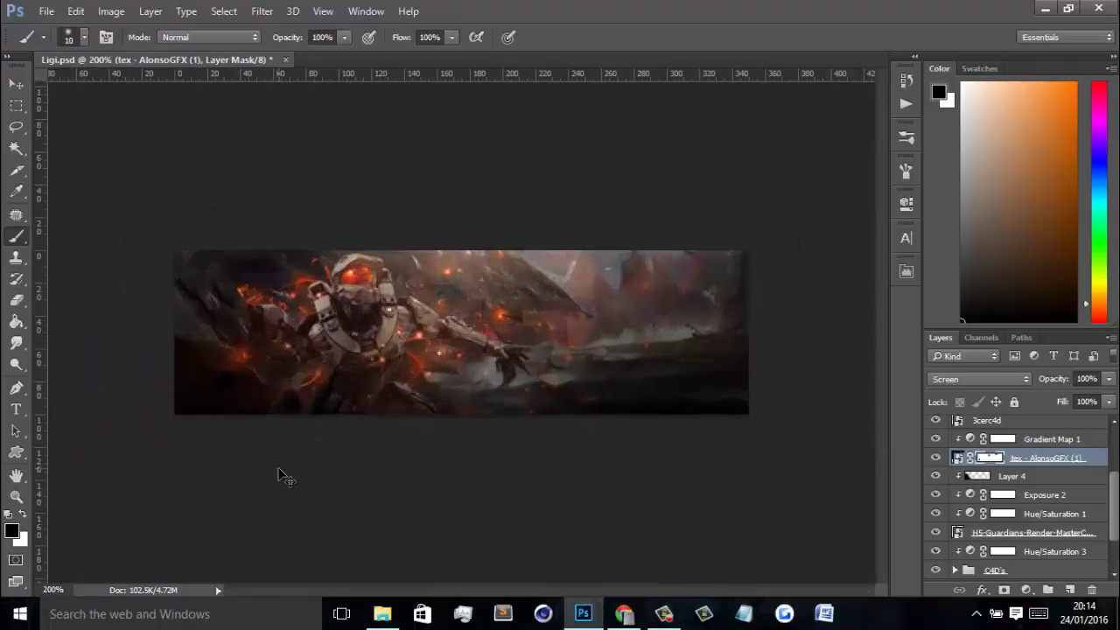
key("ctrl+plus")
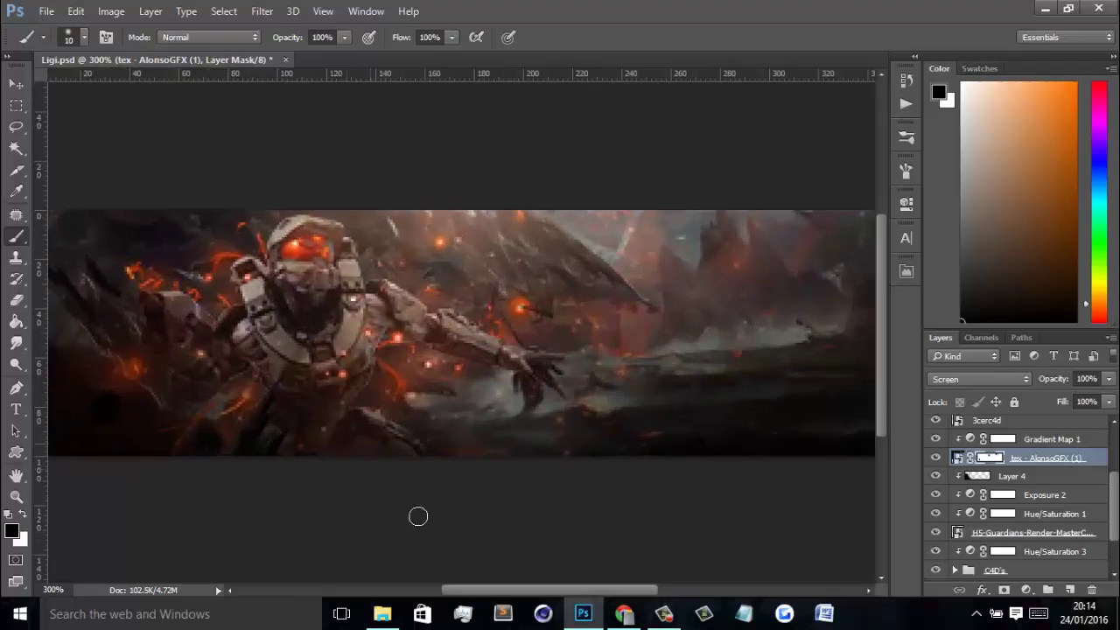
left_click_drag(485, 594, 430, 594)
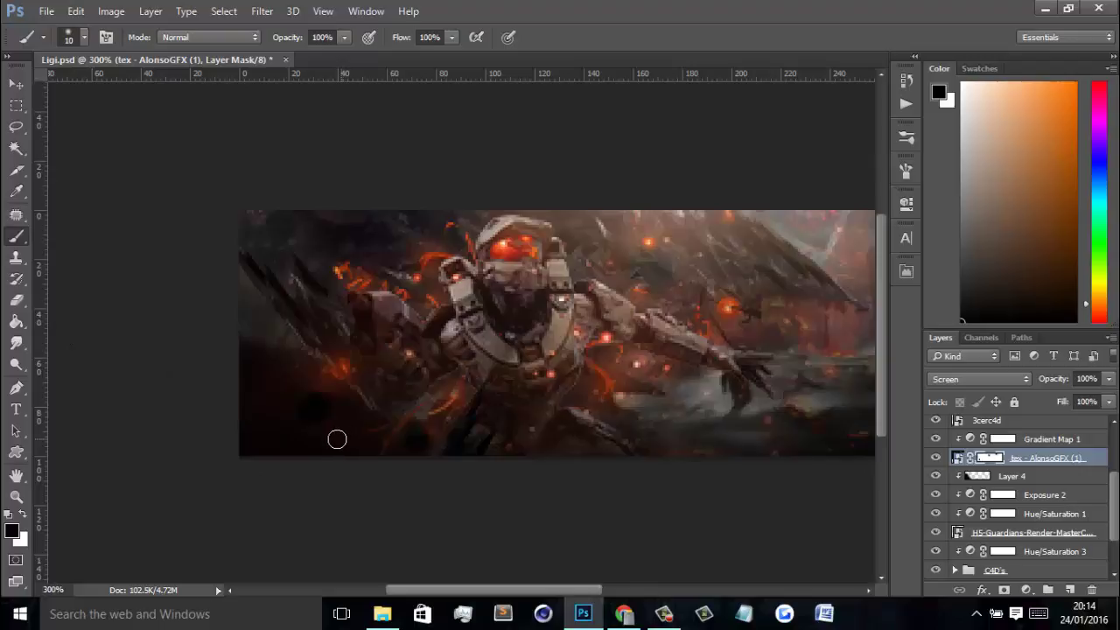
key("x")
key("x")
key("x")
key("bracketright")
key("bracketright")
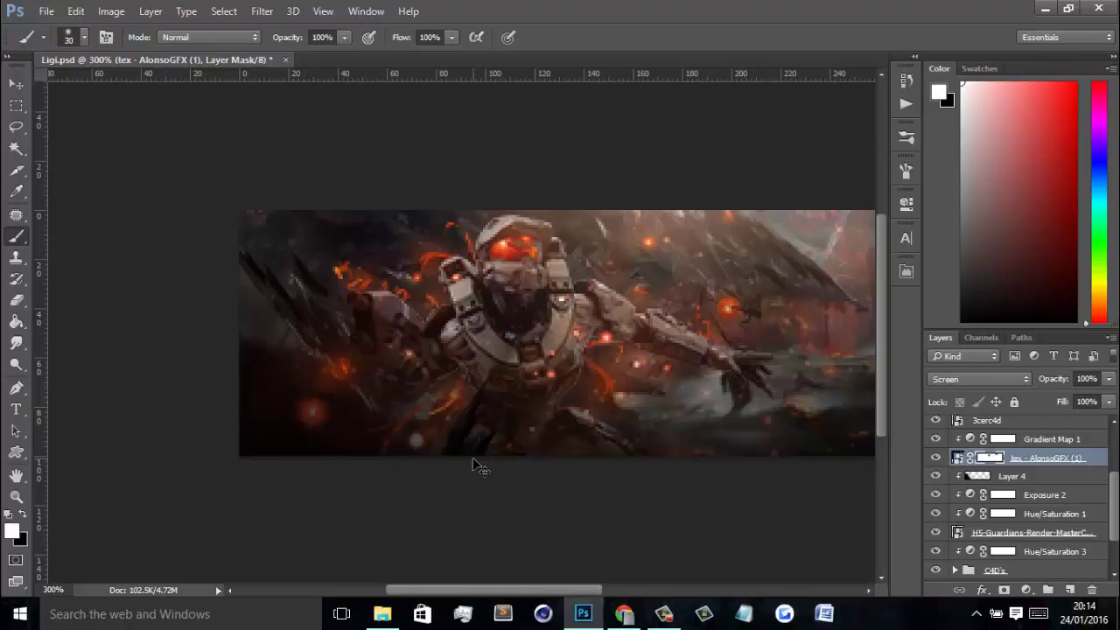
key("ctrl+minus")
key("ctrl+minus")
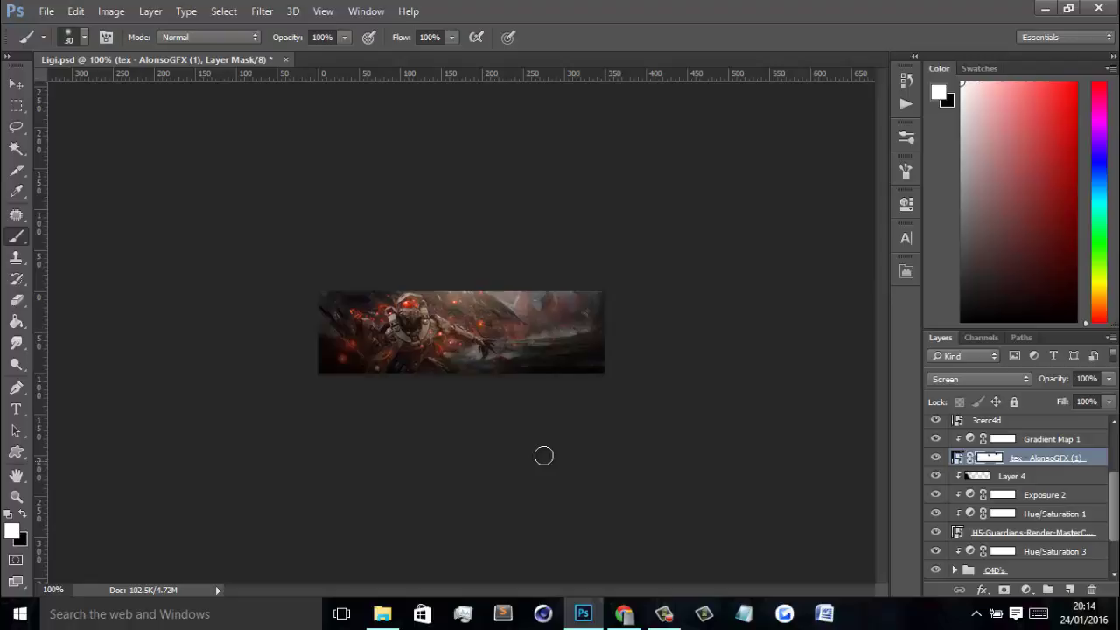
- Compare the banner with Layer 2 and Layer 3 hidden and shown
scroll(1074, 503, "up", 3)
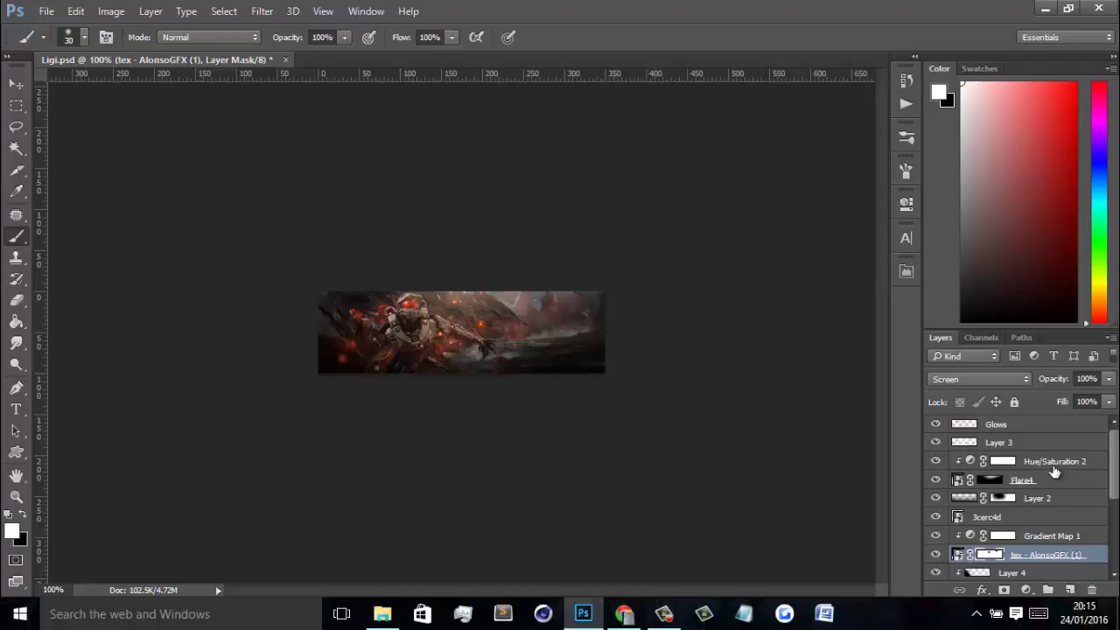
left_click(936, 497)
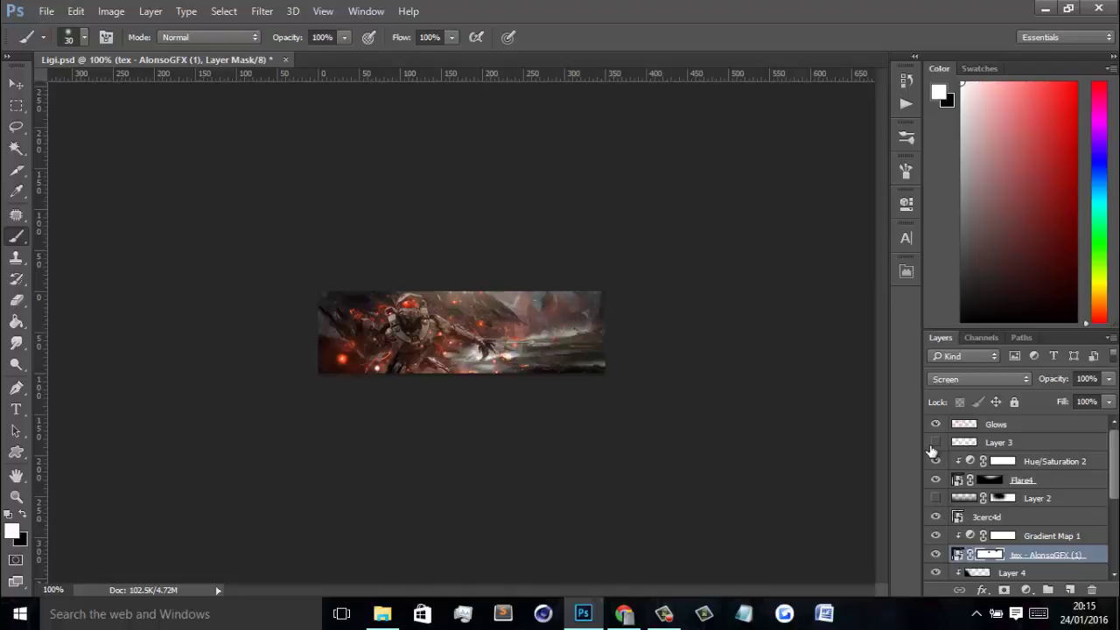
left_click(933, 443)
left_click(933, 443)
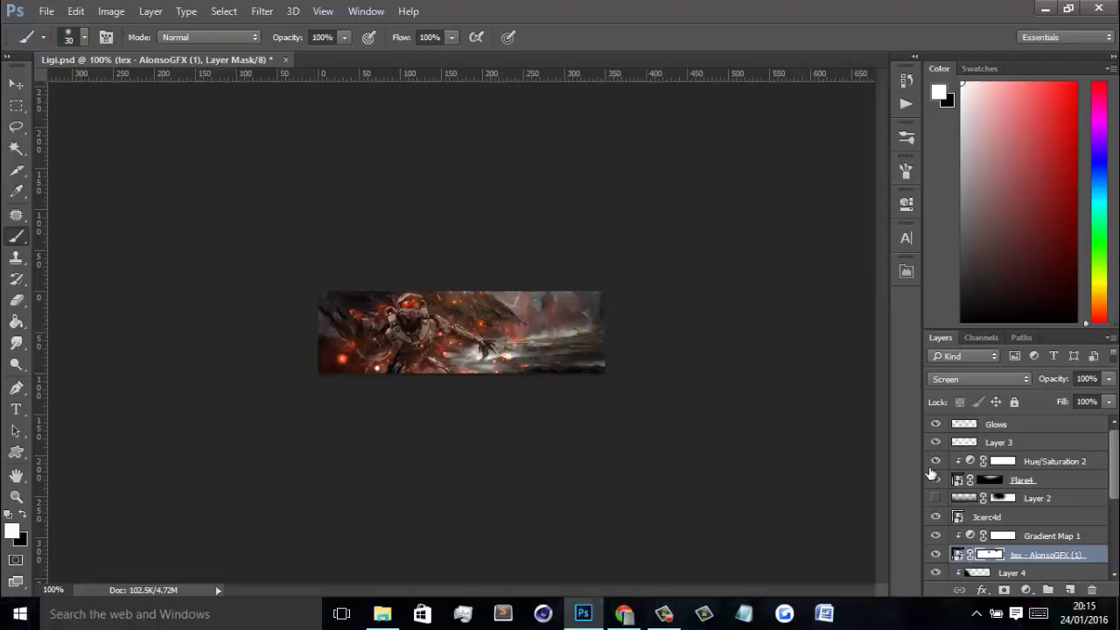
left_click(936, 498)
left_click(936, 498)
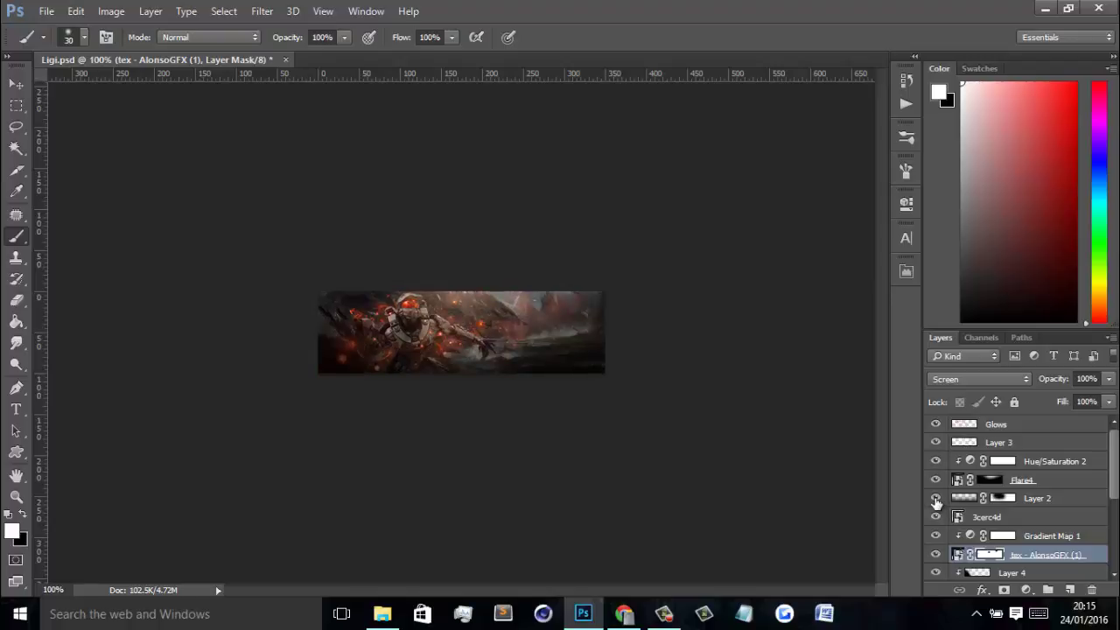